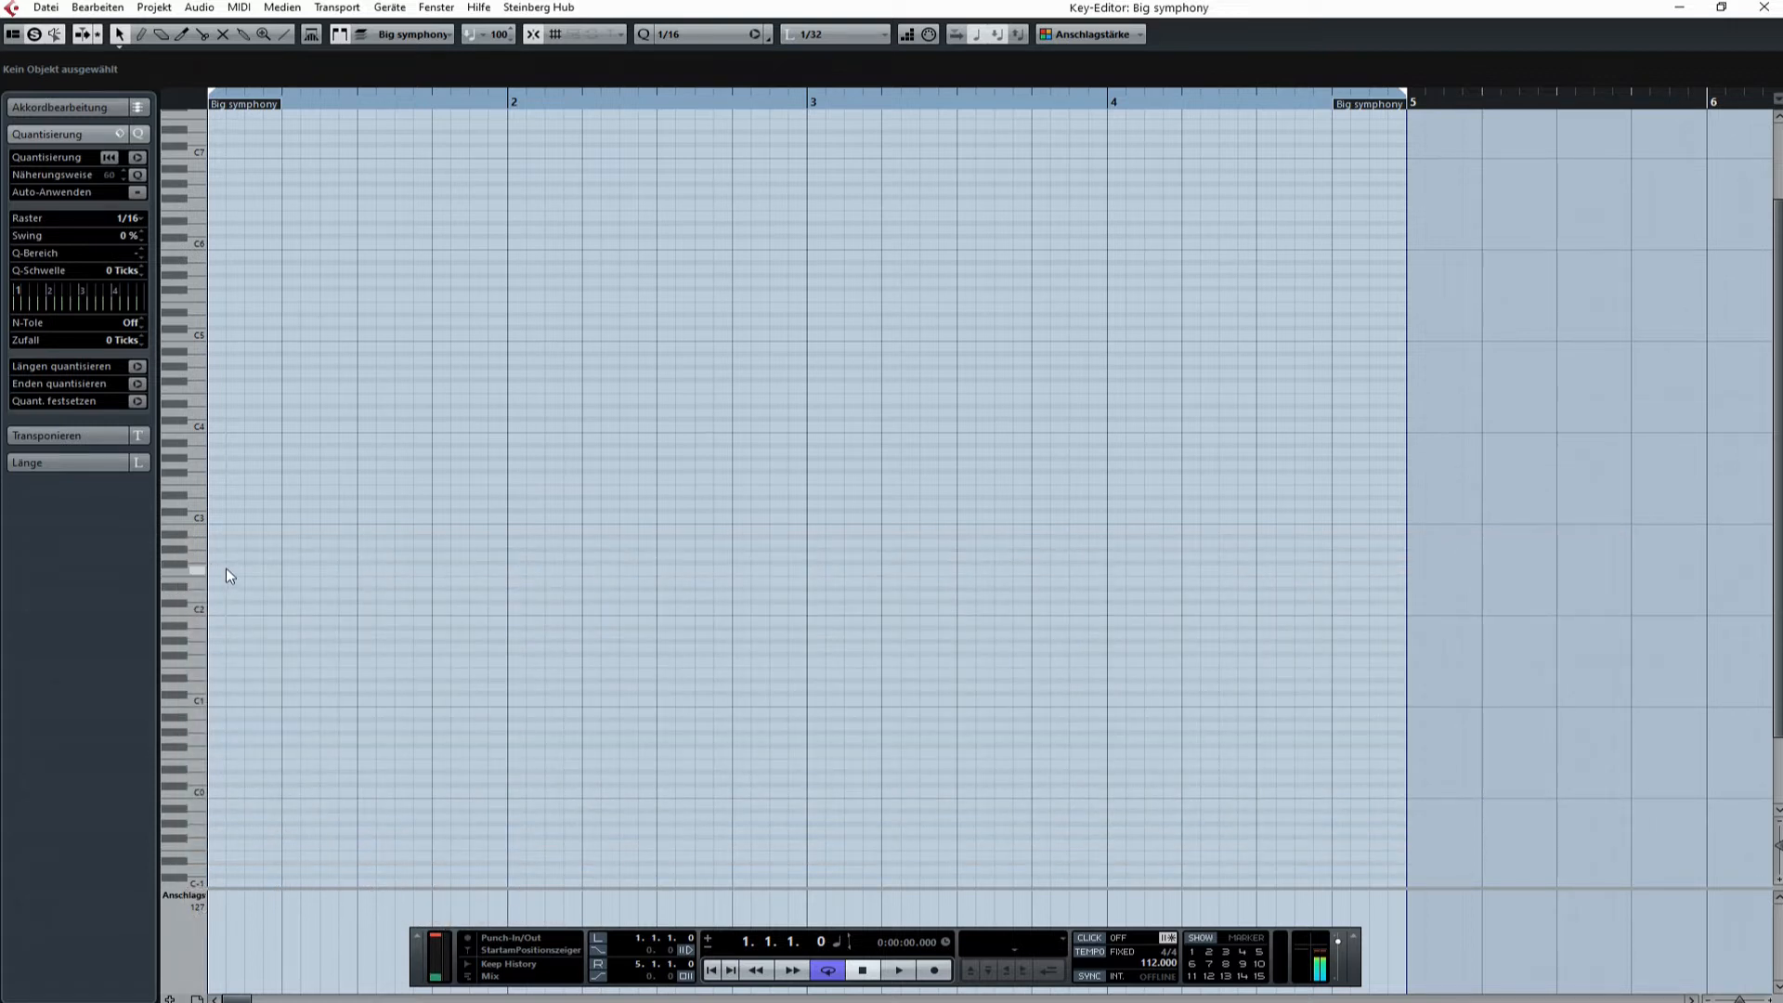
Draw a one-bar C3 note in bar 1 and duplicate it into bar 2
{"action": "right_click", "coordinate": [226, 566]}
{"action": "left_click", "coordinate": [238, 569]}
{"action": "left_click", "coordinate": [236, 566]}
{"action": "left_click_drag", "start_coordinate": [237, 569], "coordinate": [507, 520]}
{"action": "right_click", "coordinate": [348, 577]}
{"action": "left_click", "coordinate": [347, 576]}
{"action": "key", "text": "ctrl+d"}
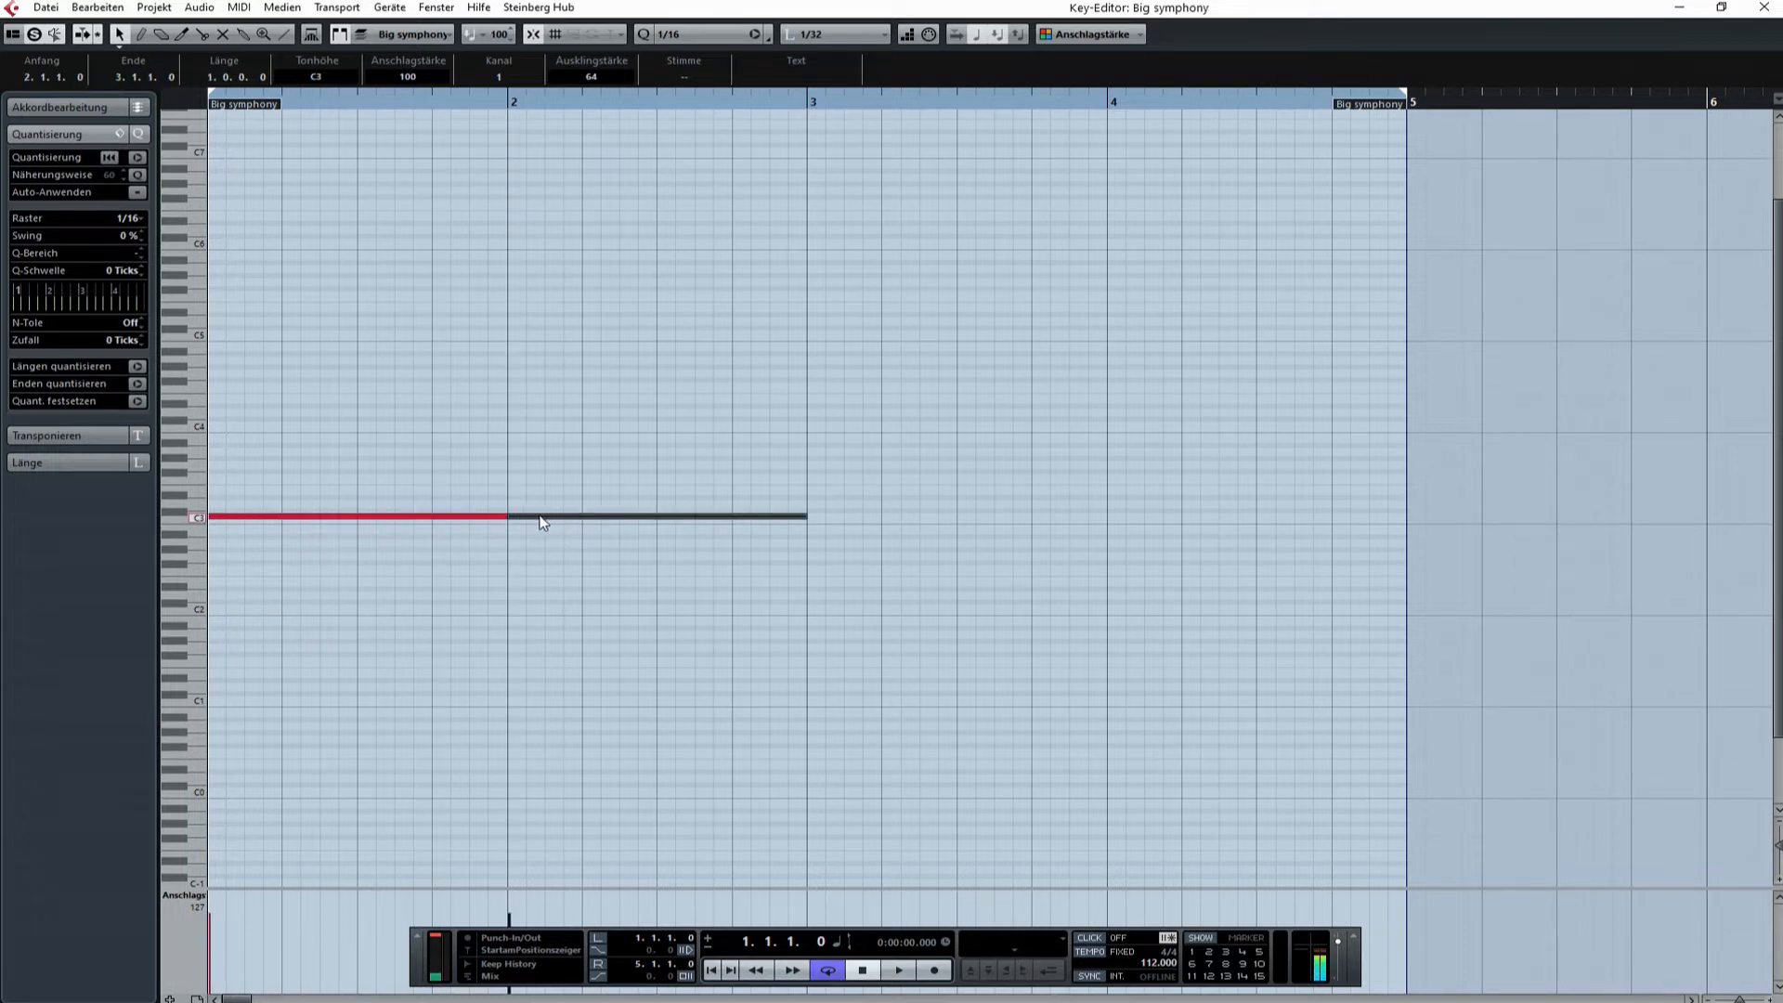
Move the bar 2 note to A2, add duplicates at D3 in bar 3 and G2 in bar 4, and audition the line
{"action": "left_click_drag", "start_coordinate": [542, 522], "coordinate": [541, 546]}
{"action": "key", "text": "ctrl+d"}
{"action": "left_click_drag", "start_coordinate": [859, 544], "coordinate": [860, 509]}
{"action": "key", "text": "ctrl+d"}
{"action": "left_click_drag", "start_coordinate": [1153, 509], "coordinate": [1152, 561]}
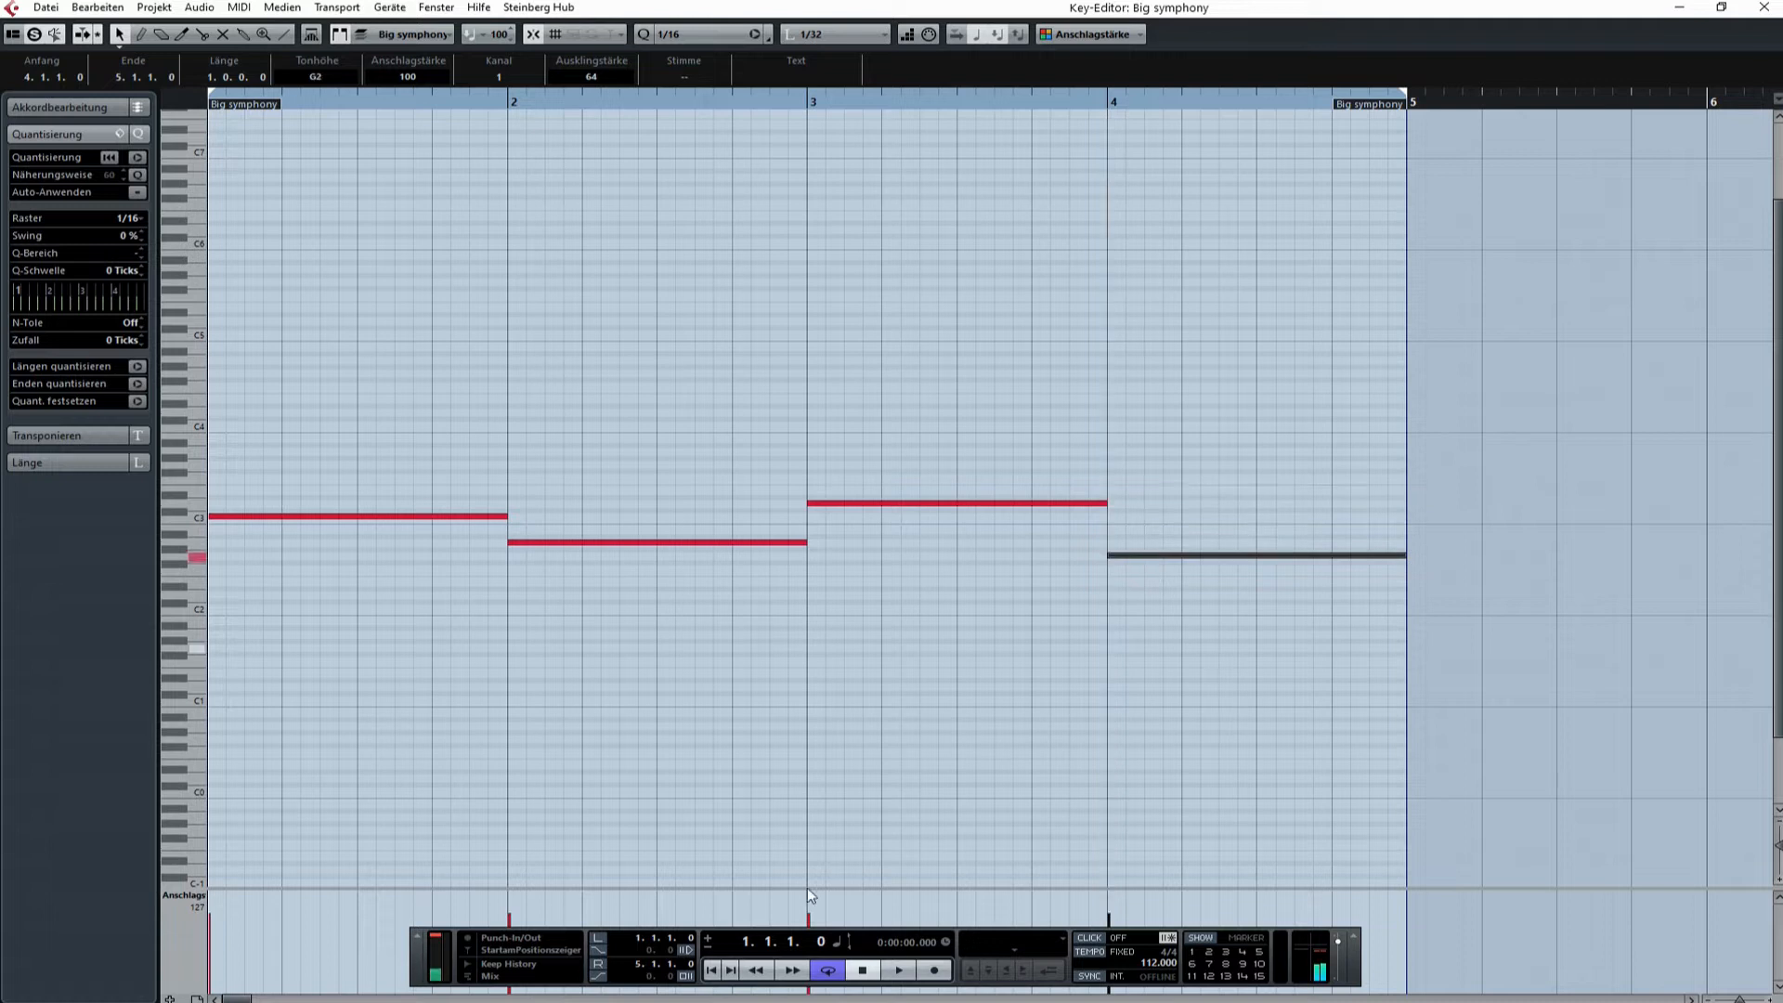
{"action": "key", "text": "space"}
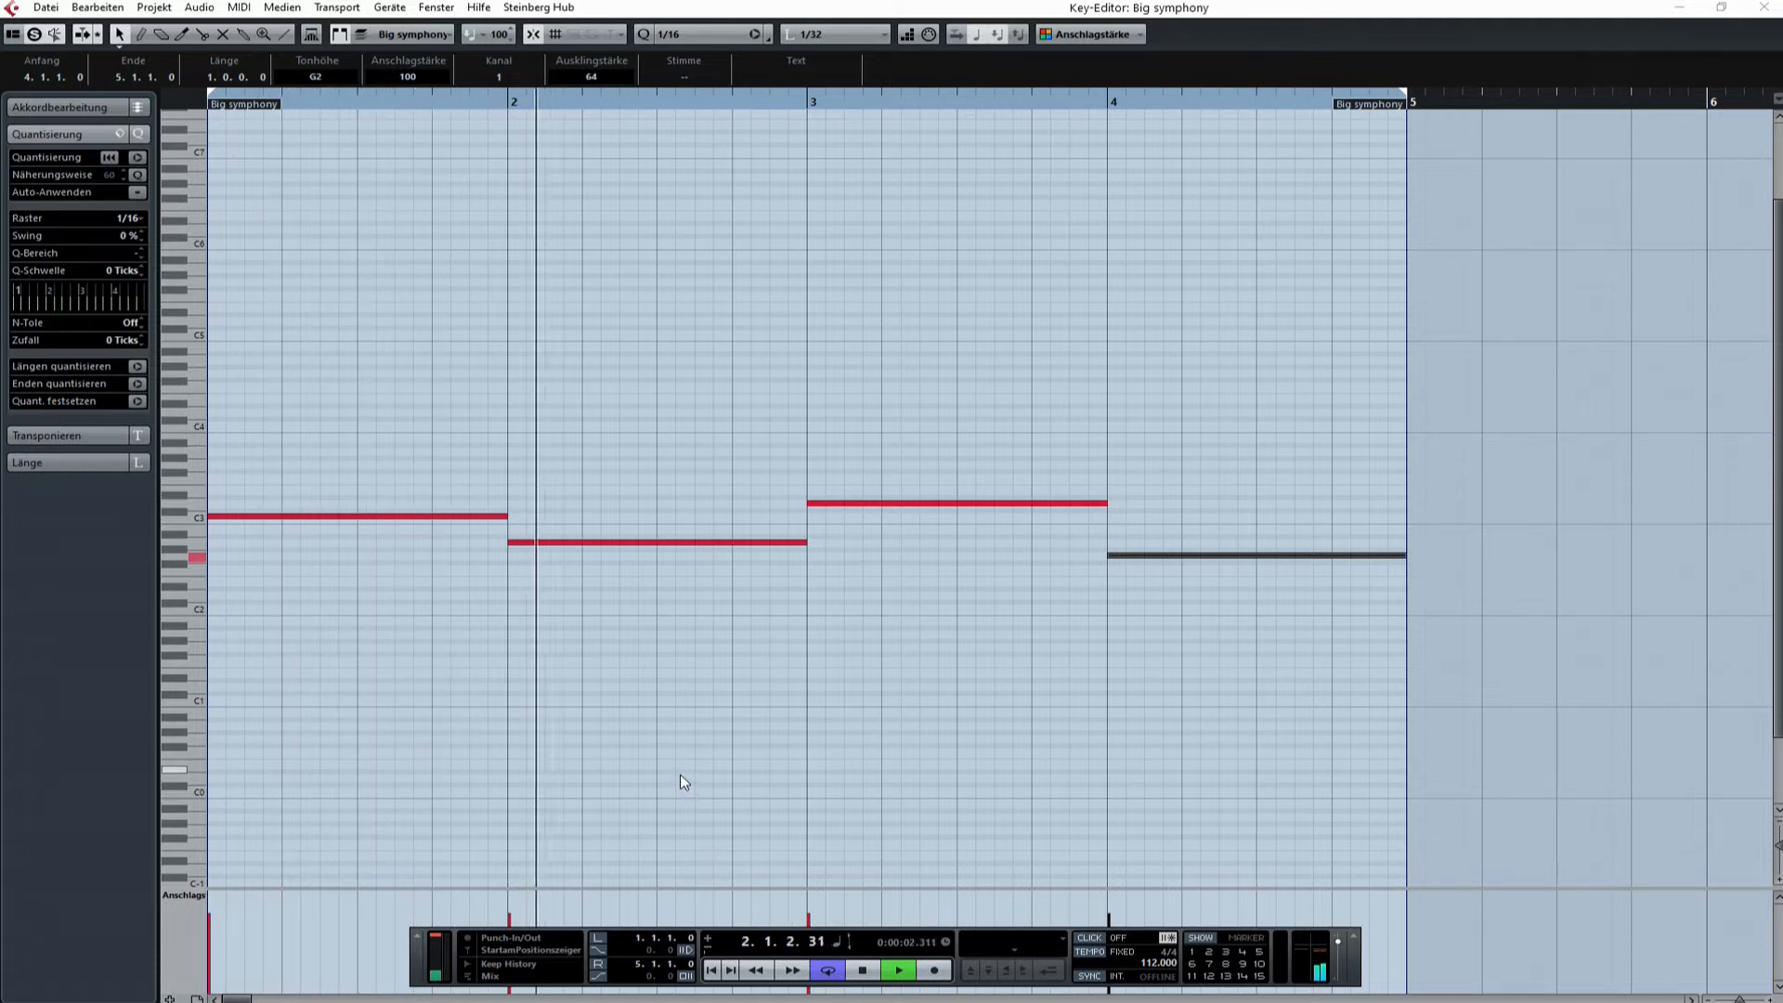
{"action": "key", "text": "space"}
Move the notes of bars 2, 3 and 4 to G2, A2 and F2, and play the line from the start
{"action": "left_click", "coordinate": [610, 543]}
{"action": "left_click_drag", "start_coordinate": [610, 548], "coordinate": [615, 563]}
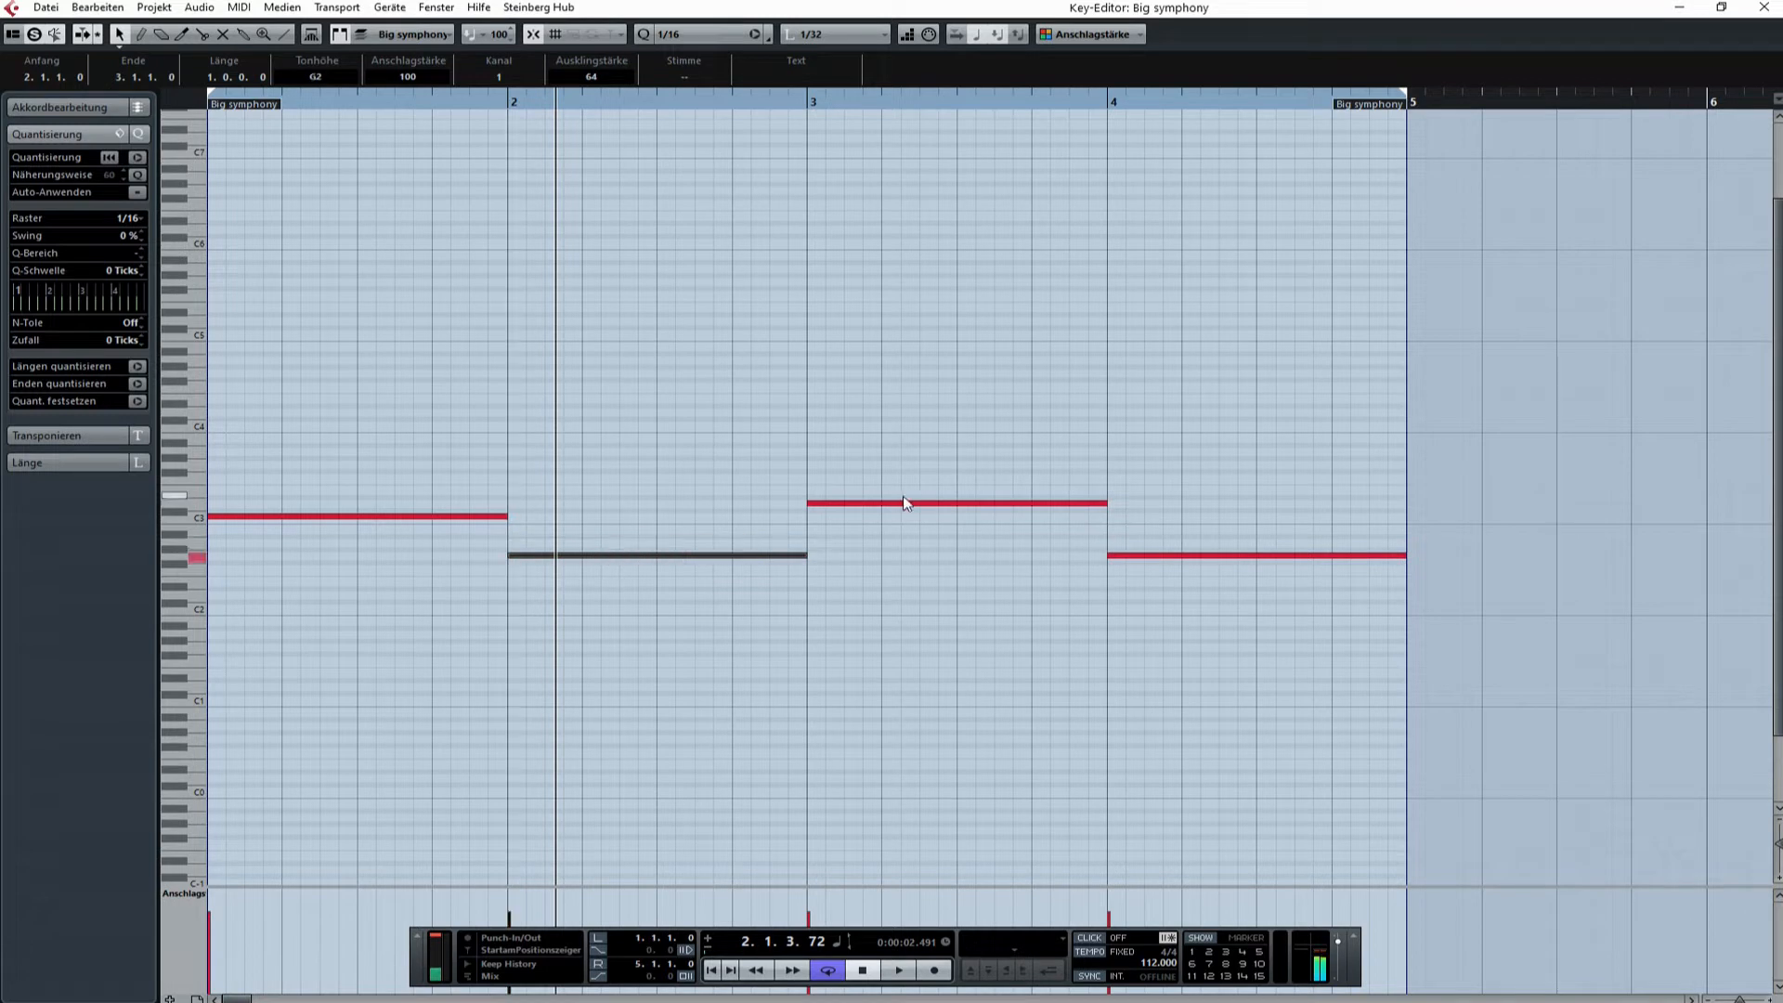
{"action": "left_click", "coordinate": [900, 503]}
{"action": "left_click_drag", "start_coordinate": [900, 515], "coordinate": [904, 549]}
{"action": "left_click_drag", "start_coordinate": [1184, 558], "coordinate": [1183, 581]}
{"action": "left_click", "coordinate": [712, 970]}
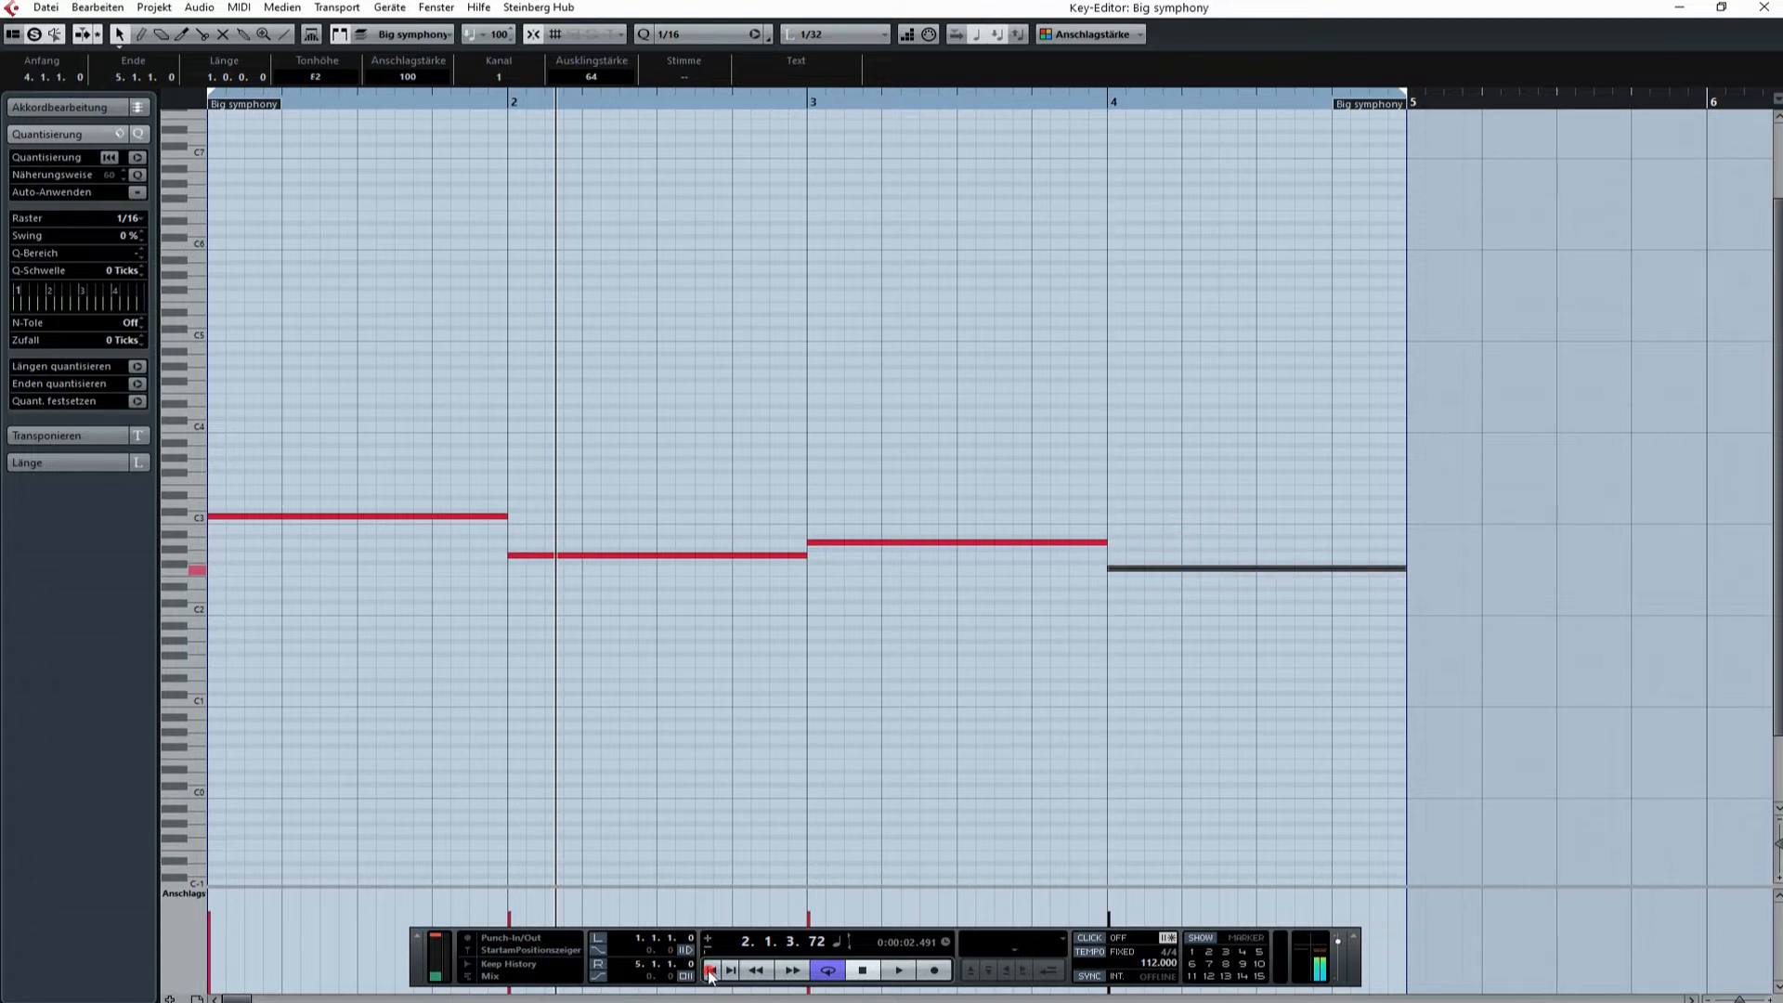
{"action": "key", "text": "space"}
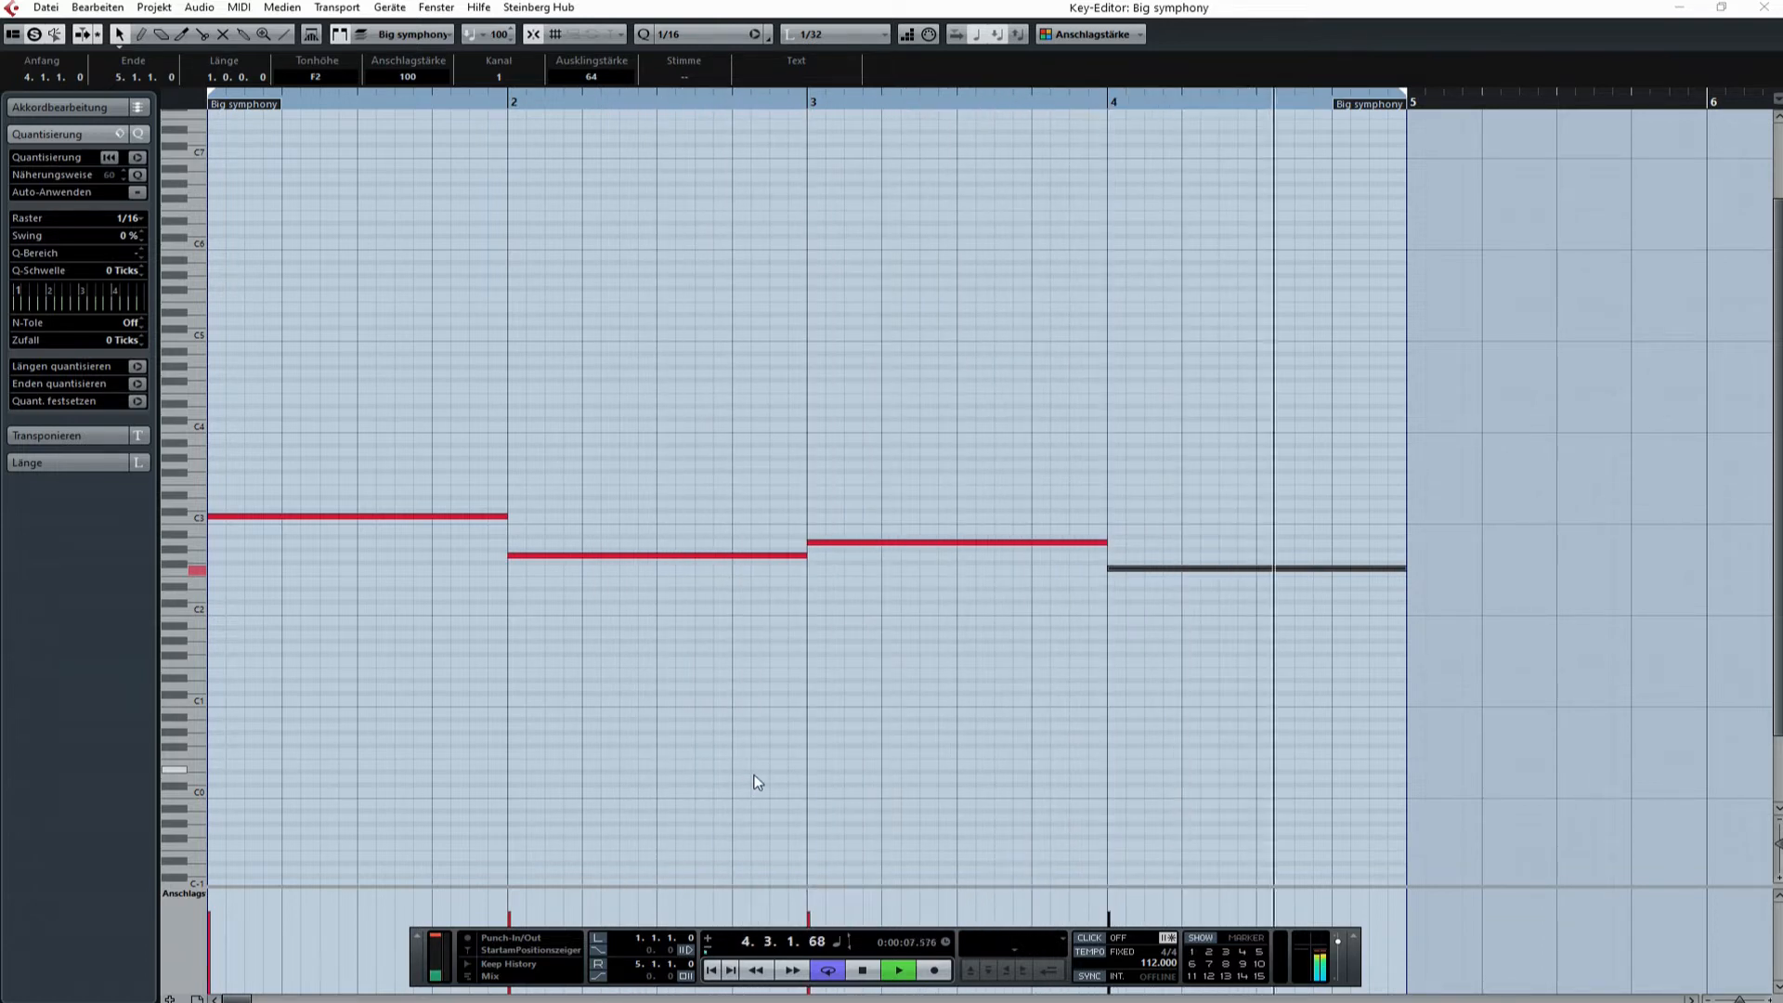
{"action": "key", "text": "space"}
Build a triad in bar 1 by adding copies of the C3 note at E3 and G3, and audition it
{"action": "left_click", "coordinate": [287, 517]}
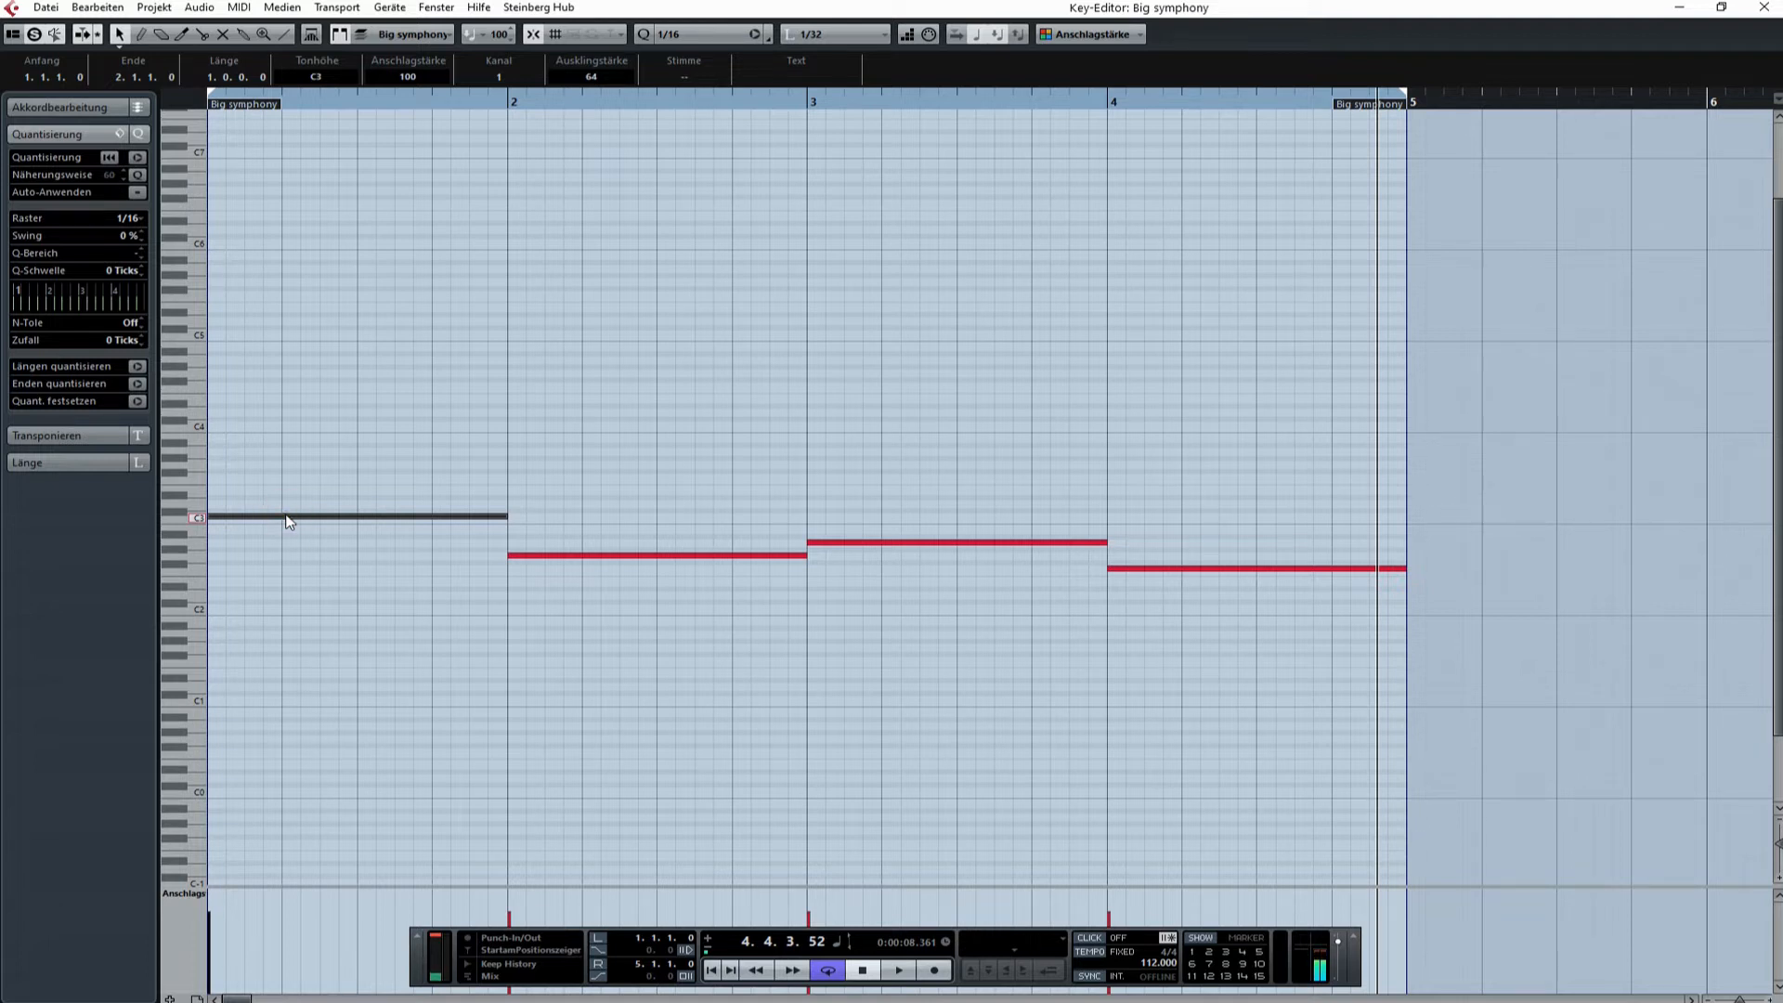
{"action": "left_click", "coordinate": [199, 466]}
{"action": "key", "text": "ctrl+d"}
{"action": "left_click_drag", "start_coordinate": [534, 522], "coordinate": [243, 496]}
{"action": "key", "text": "ctrl+d"}
{"action": "left_click_drag", "start_coordinate": [525, 490], "coordinate": [226, 462]}
{"action": "left_click", "coordinate": [713, 972]}
{"action": "key", "text": "space"}
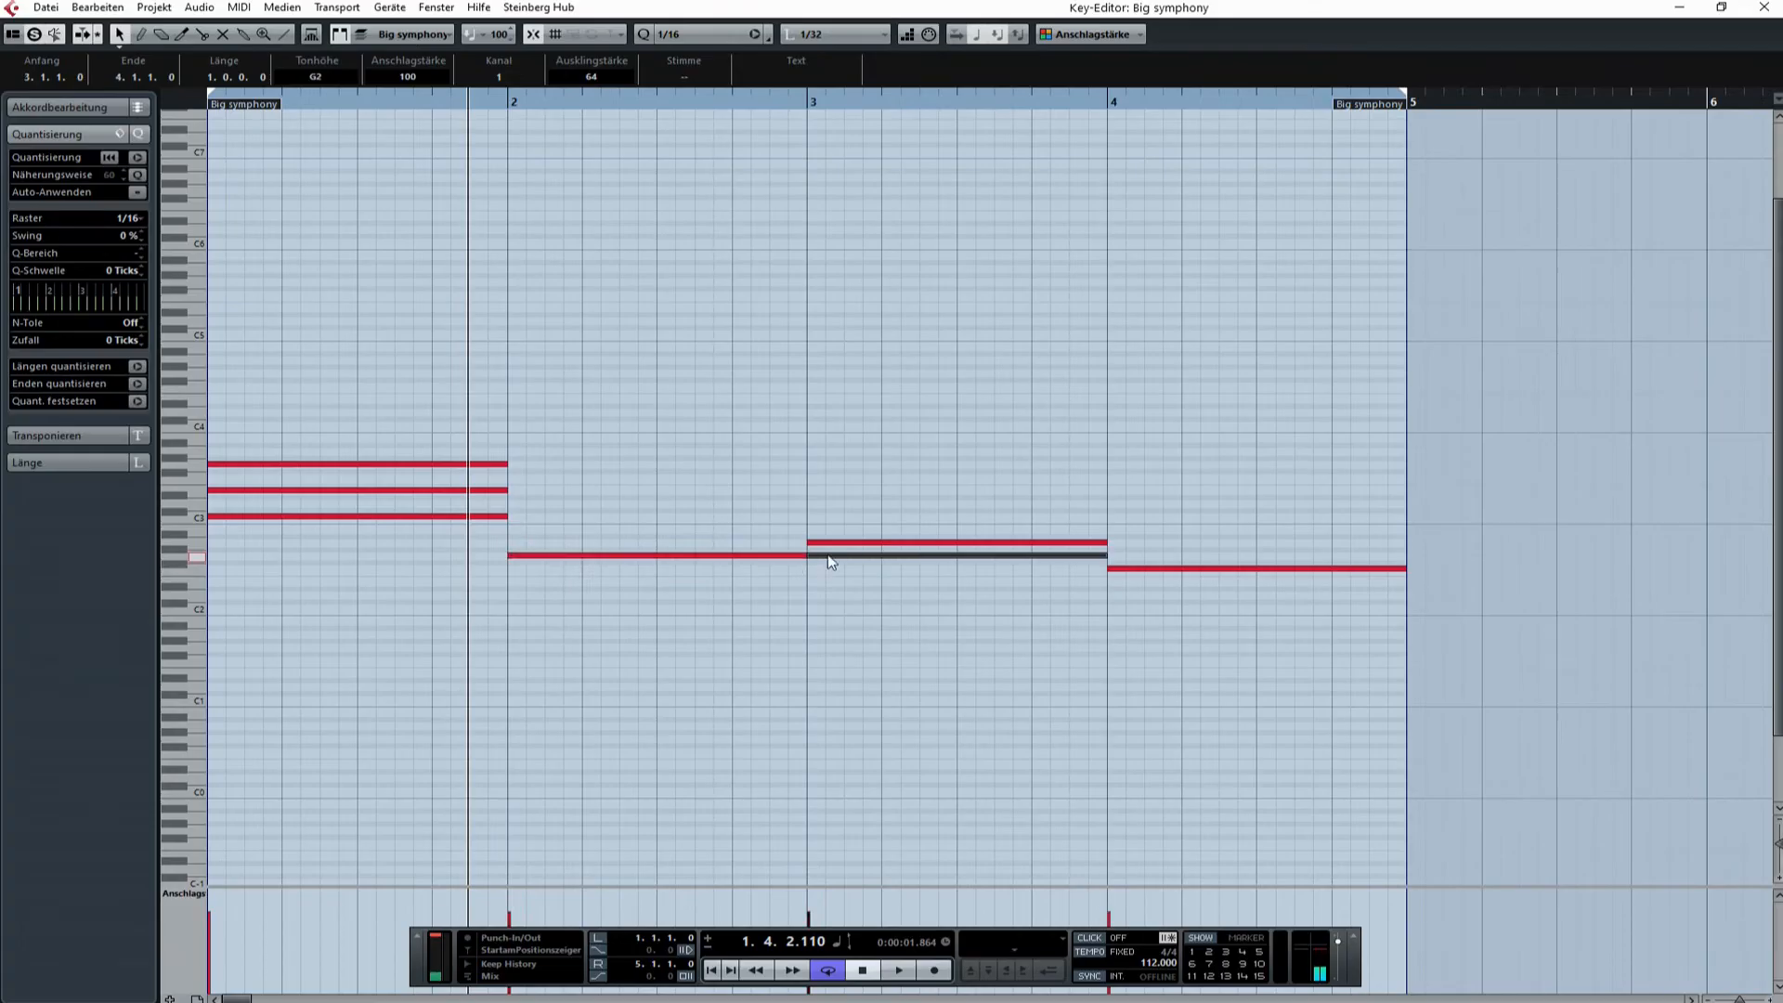
Add one-bar notes B2 and D3 above the G2 in bar 2, and C3 and E3 above the A2 in bar 3
{"action": "left_click_drag", "start_coordinate": [828, 531], "coordinate": [531, 505]}
{"action": "left_click", "coordinate": [881, 537]}
{"action": "left_click", "coordinate": [882, 542]}
{"action": "key", "text": "ctrl+d"}
{"action": "left_click_drag", "start_coordinate": [1148, 542], "coordinate": [838, 494]}
{"action": "key", "text": "ctrl+d"}
Add one-bar notes A2 and C3 above the F2 in bar 4, and play the progression from the start
{"action": "left_click", "coordinate": [1223, 566]}
{"action": "key", "text": "ctrl+d"}
{"action": "left_click_drag", "start_coordinate": [1433, 569], "coordinate": [1112, 516]}
{"action": "key", "text": "ctrl+d"}
{"action": "left_click", "coordinate": [711, 970]}
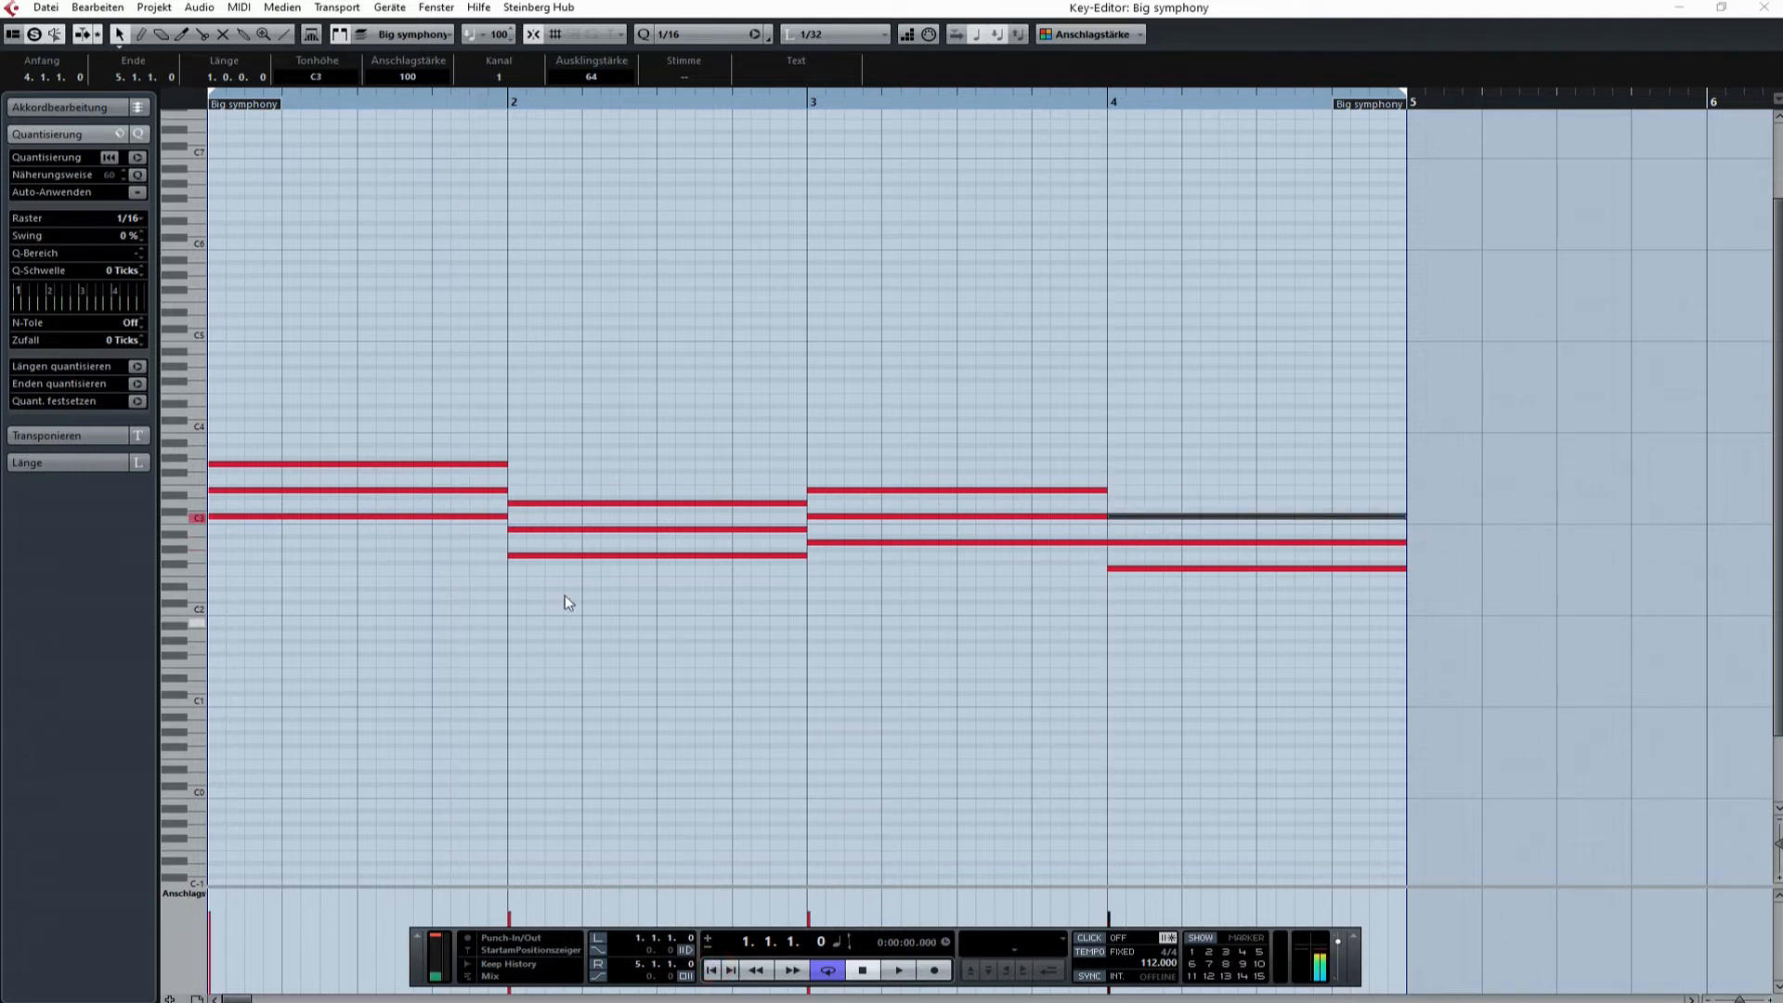
{"action": "key", "text": "space"}
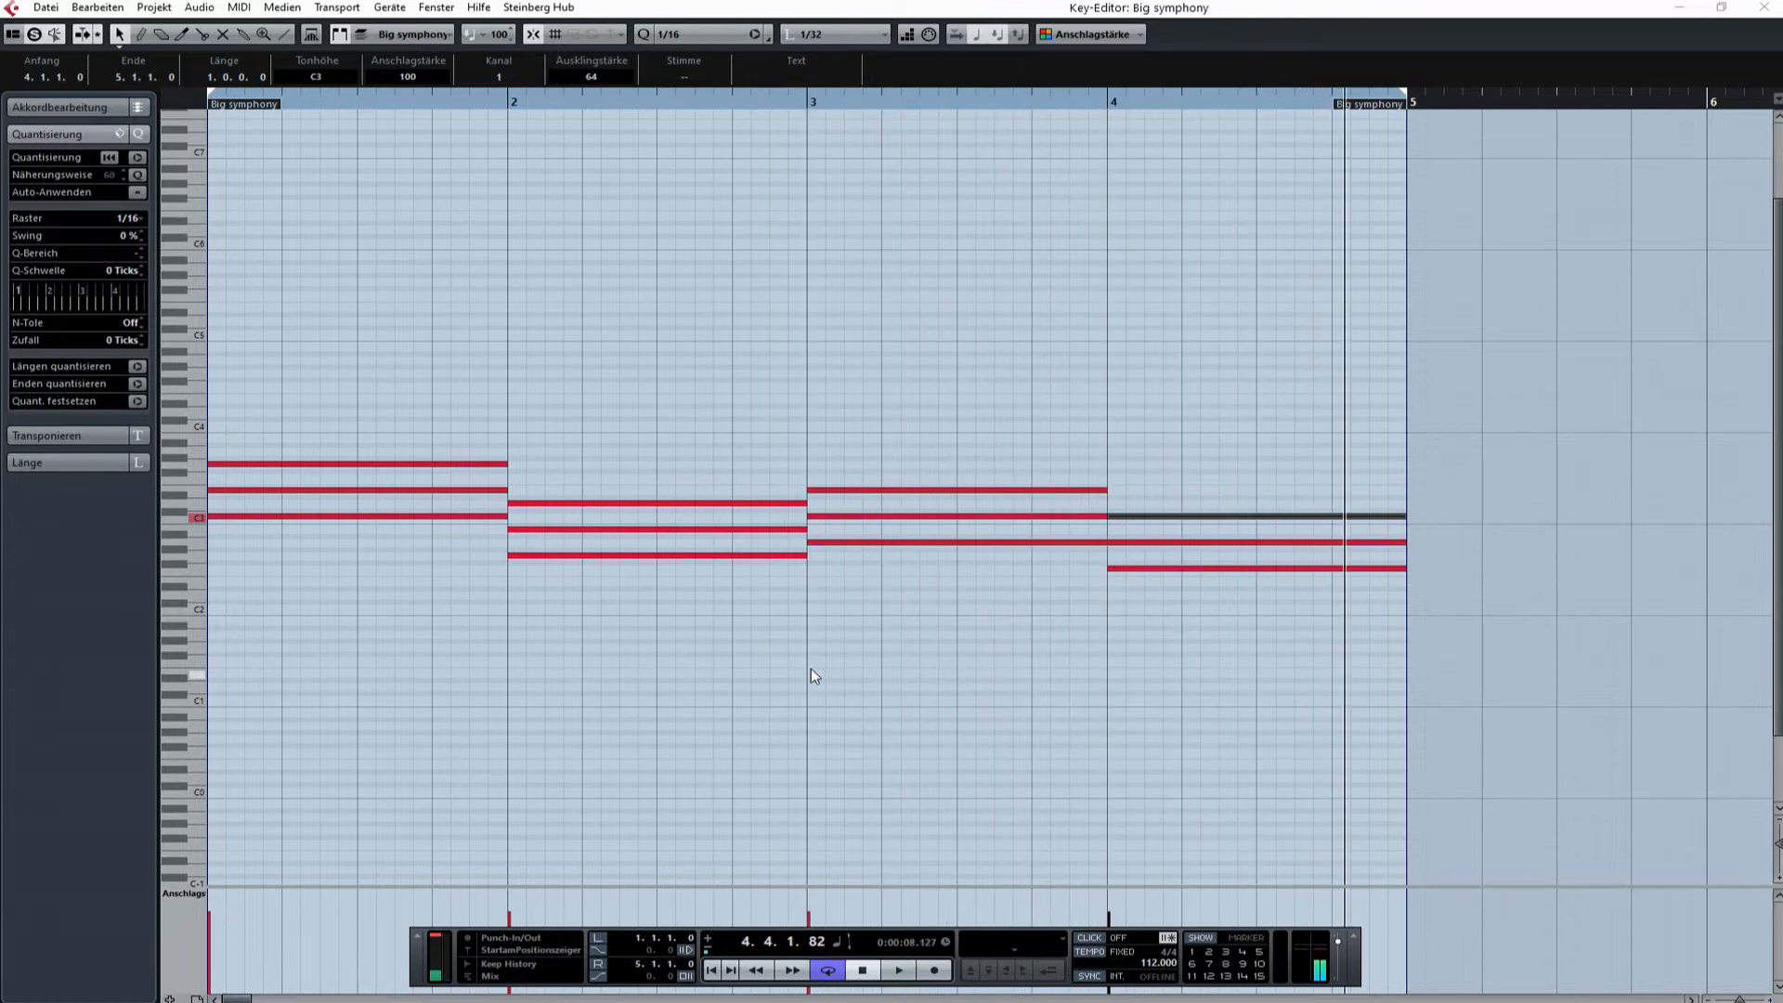
Copy the G3 note of bar 1 to C4 in the same bar, and duplicate it into bar 2 at G3
{"action": "left_click", "coordinate": [377, 461]}
{"action": "left_click_drag", "start_coordinate": [377, 460], "coordinate": [565, 467]}
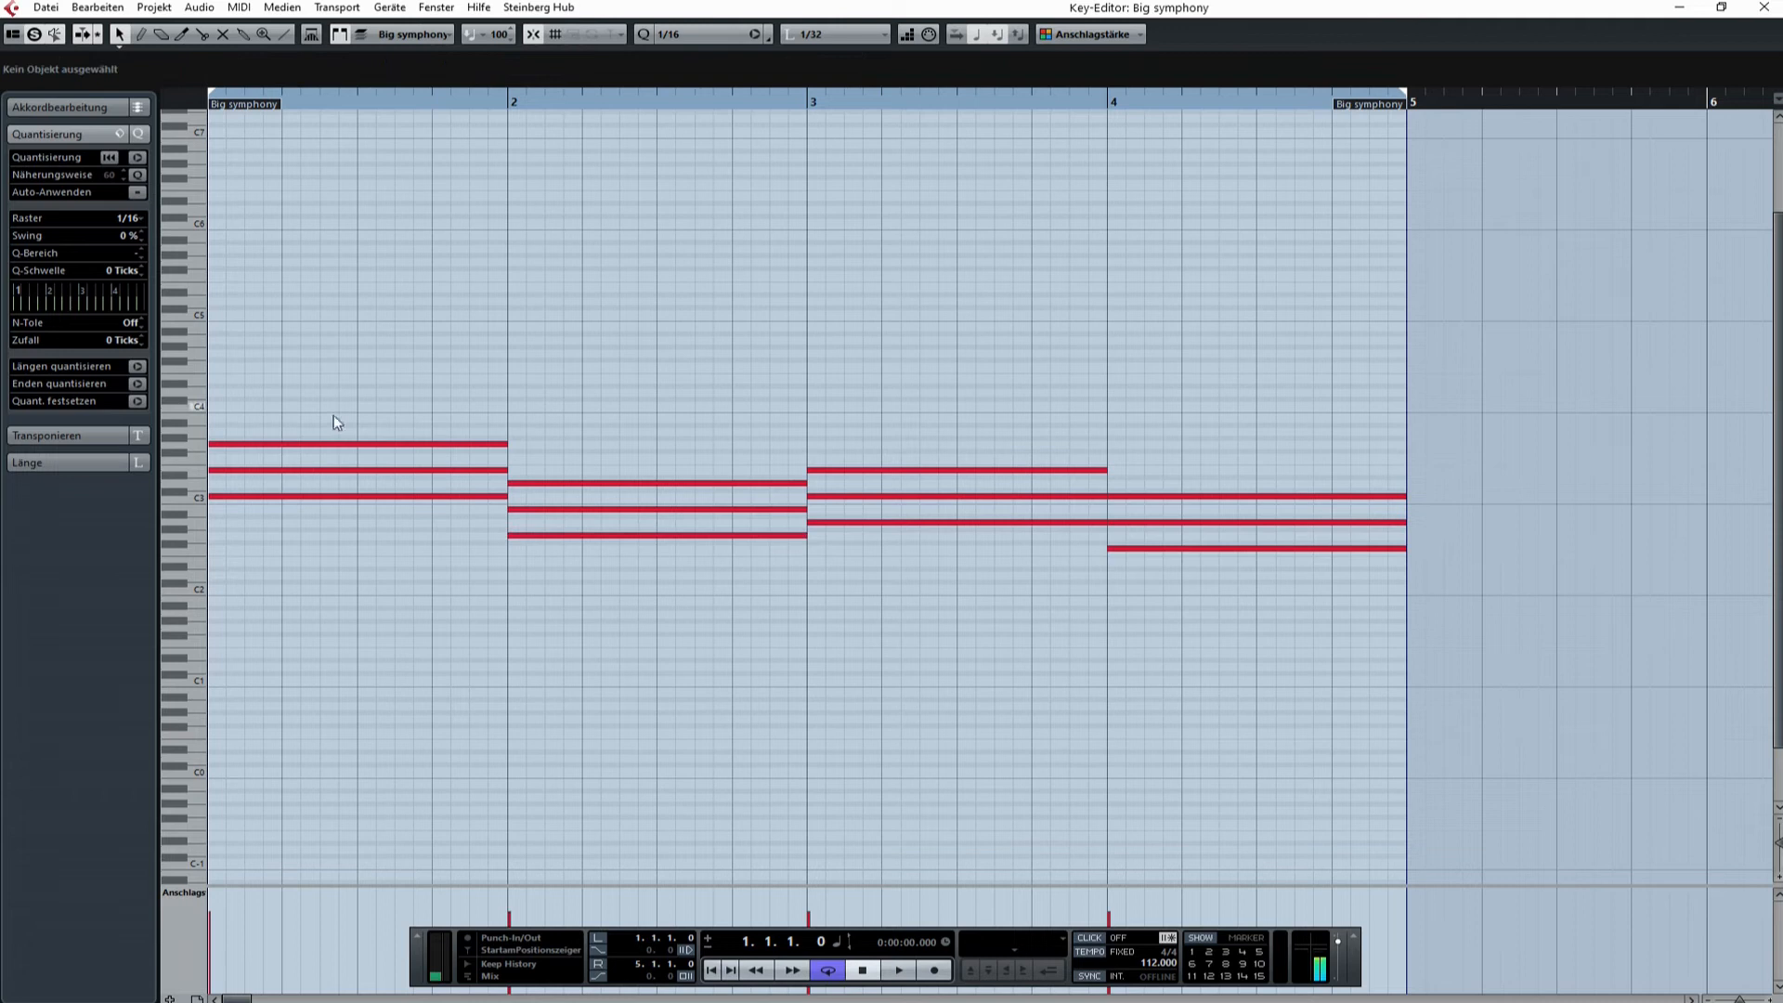
{"action": "left_click", "coordinate": [362, 448]}
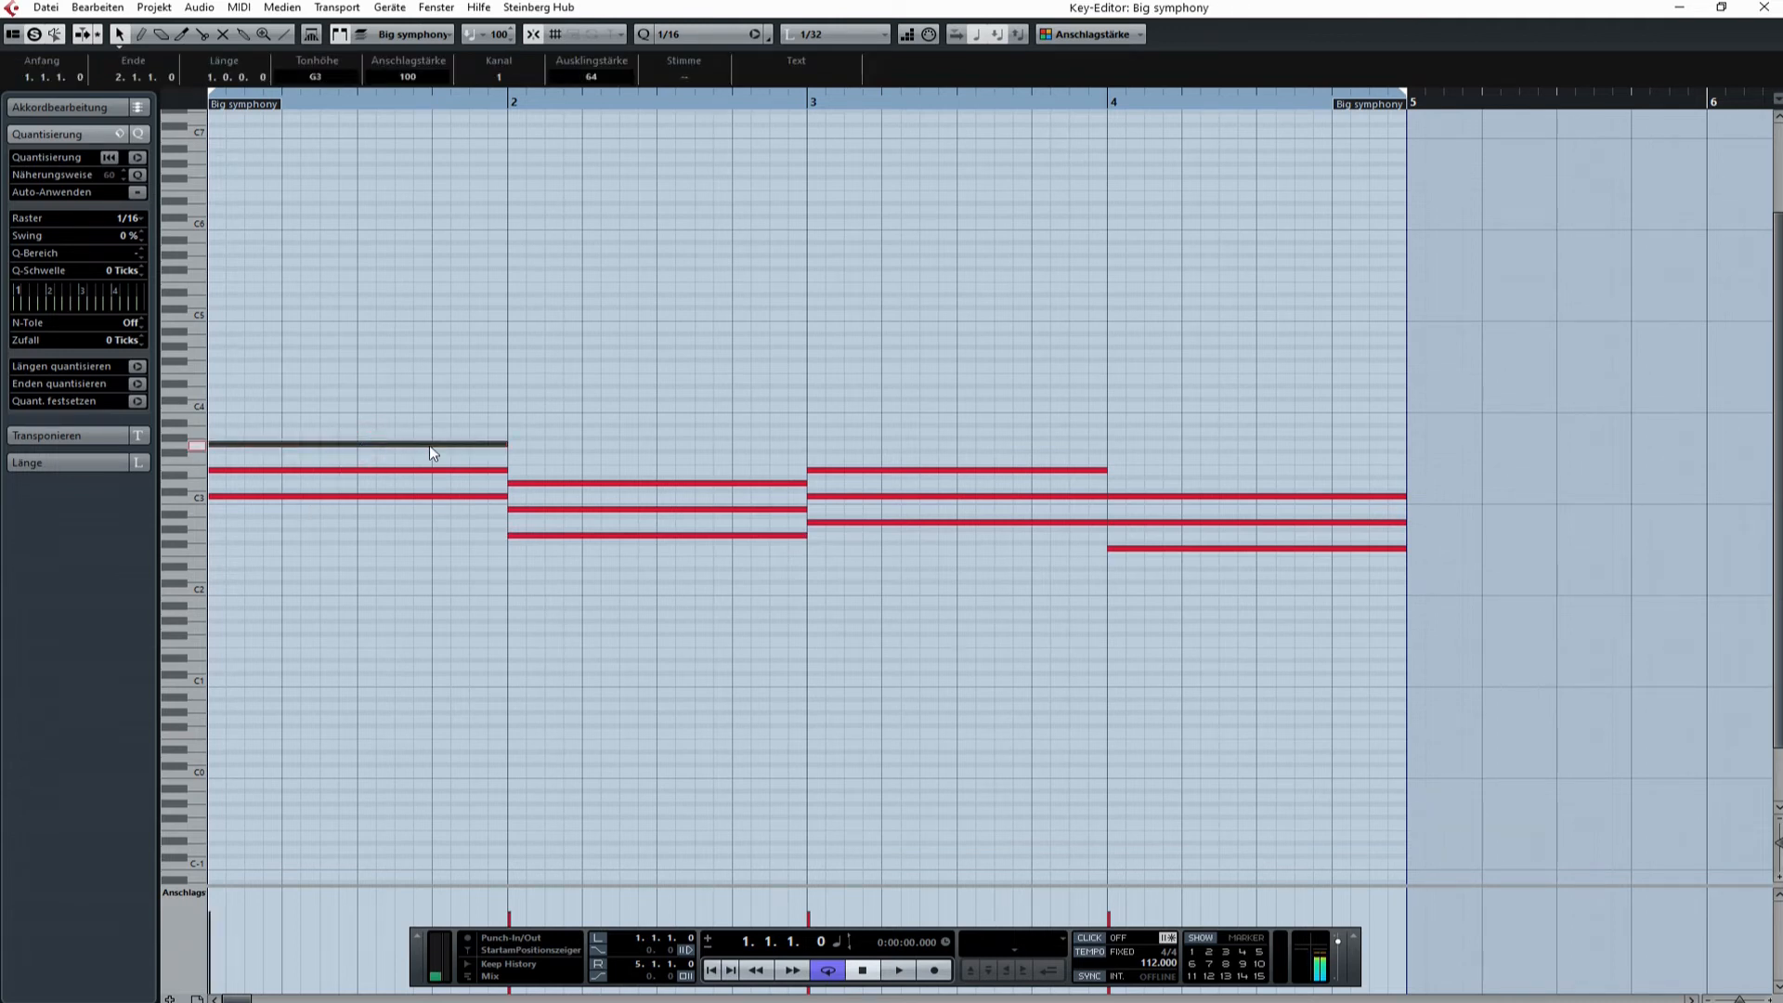
{"action": "key", "text": "Right"}
{"action": "left_click_drag", "start_coordinate": [546, 445], "coordinate": [239, 413]}
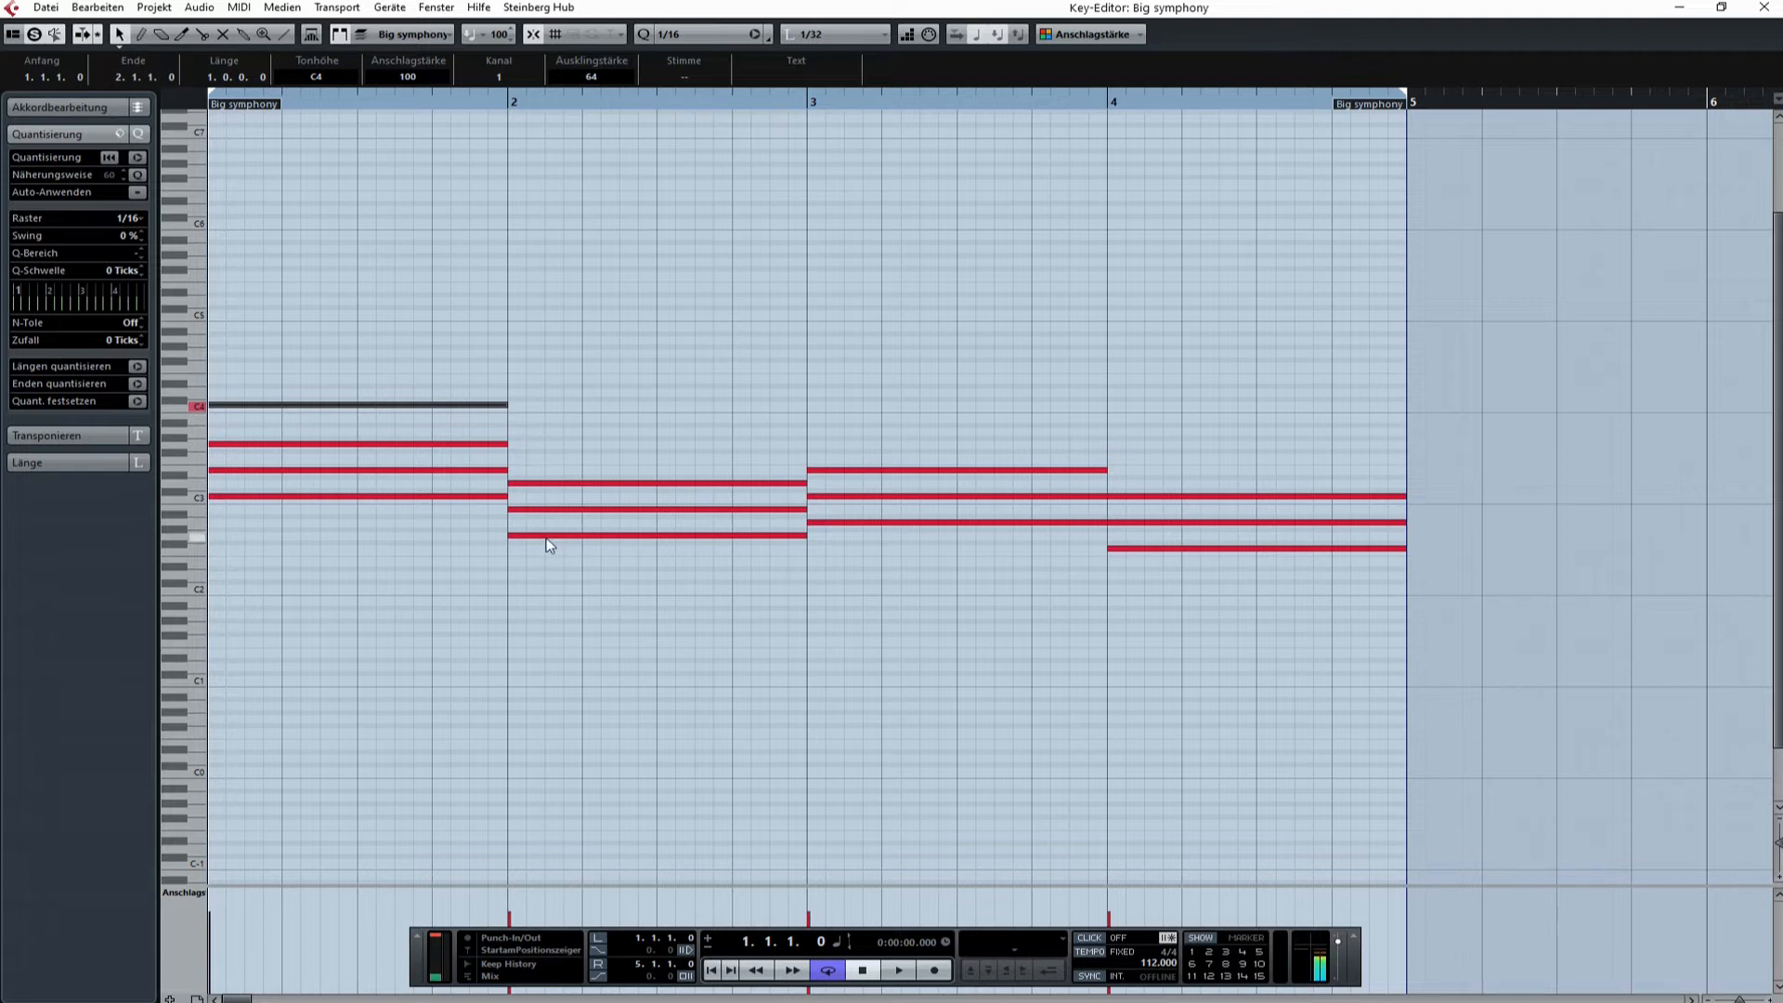
{"action": "key", "text": "alt+d"}
{"action": "left_click_drag", "start_coordinate": [562, 429], "coordinate": [563, 444]}
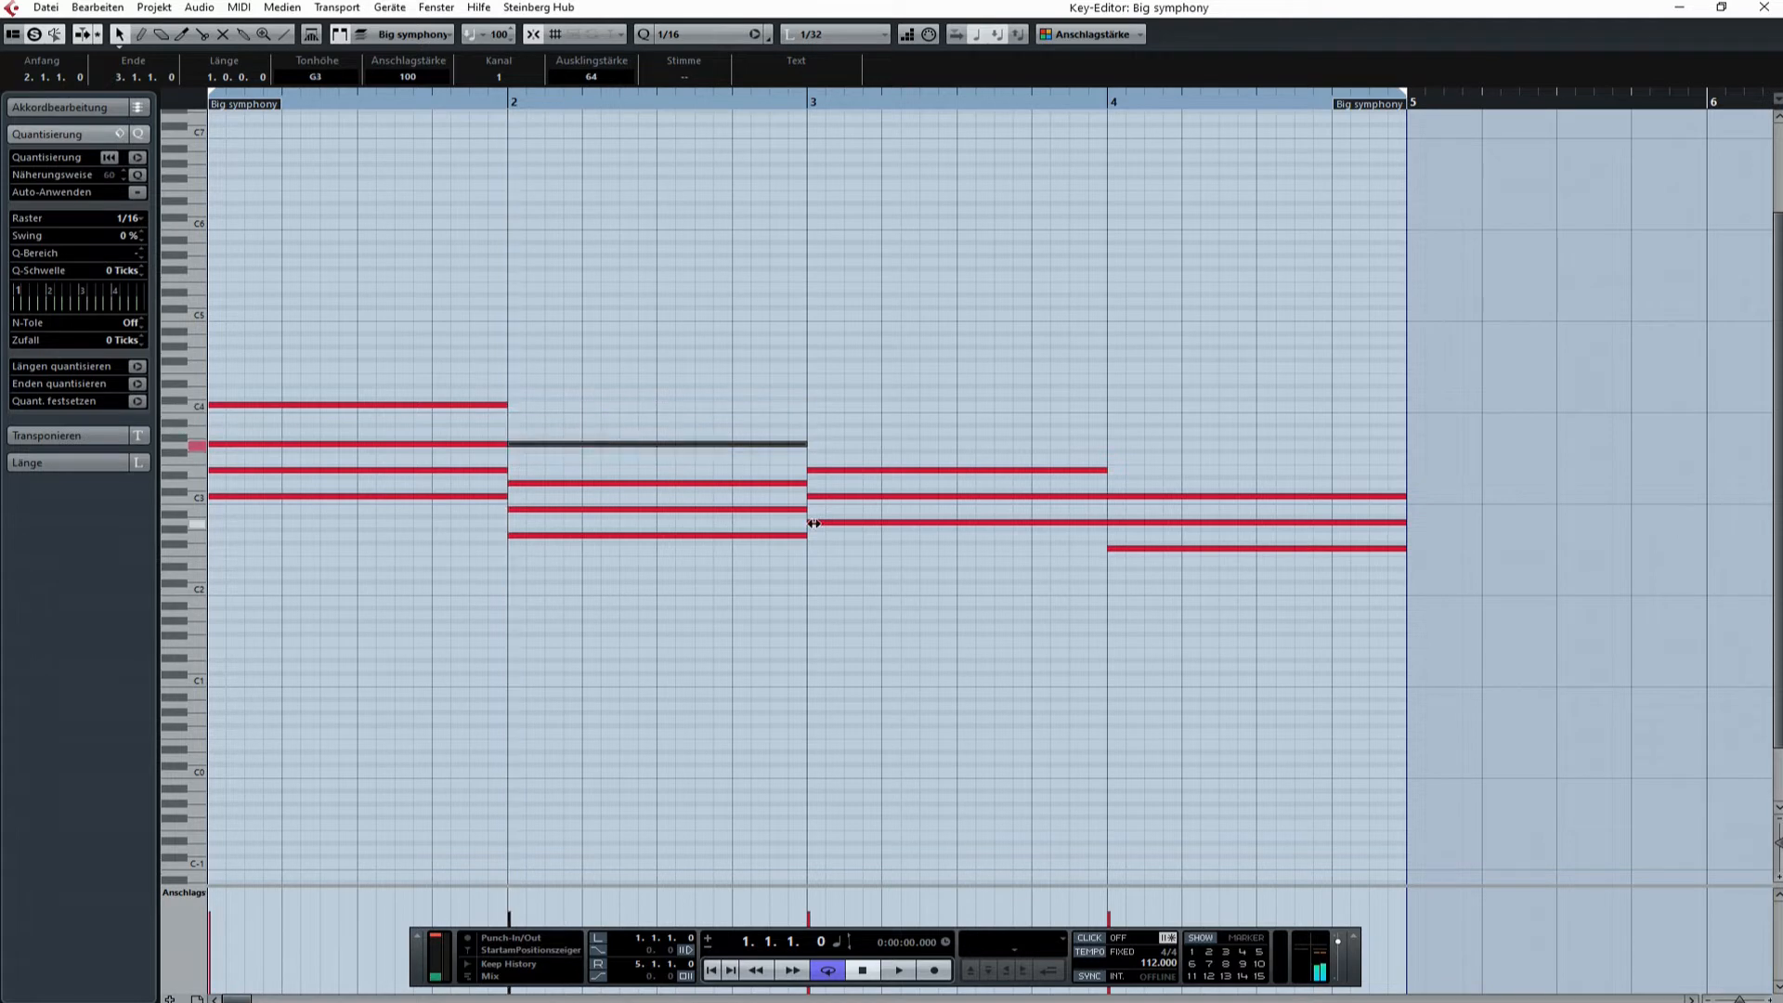
Add a one-bar top note at B3 in bar 3 and at F3 in bar 4, and play the progression
{"action": "left_click", "coordinate": [841, 523]}
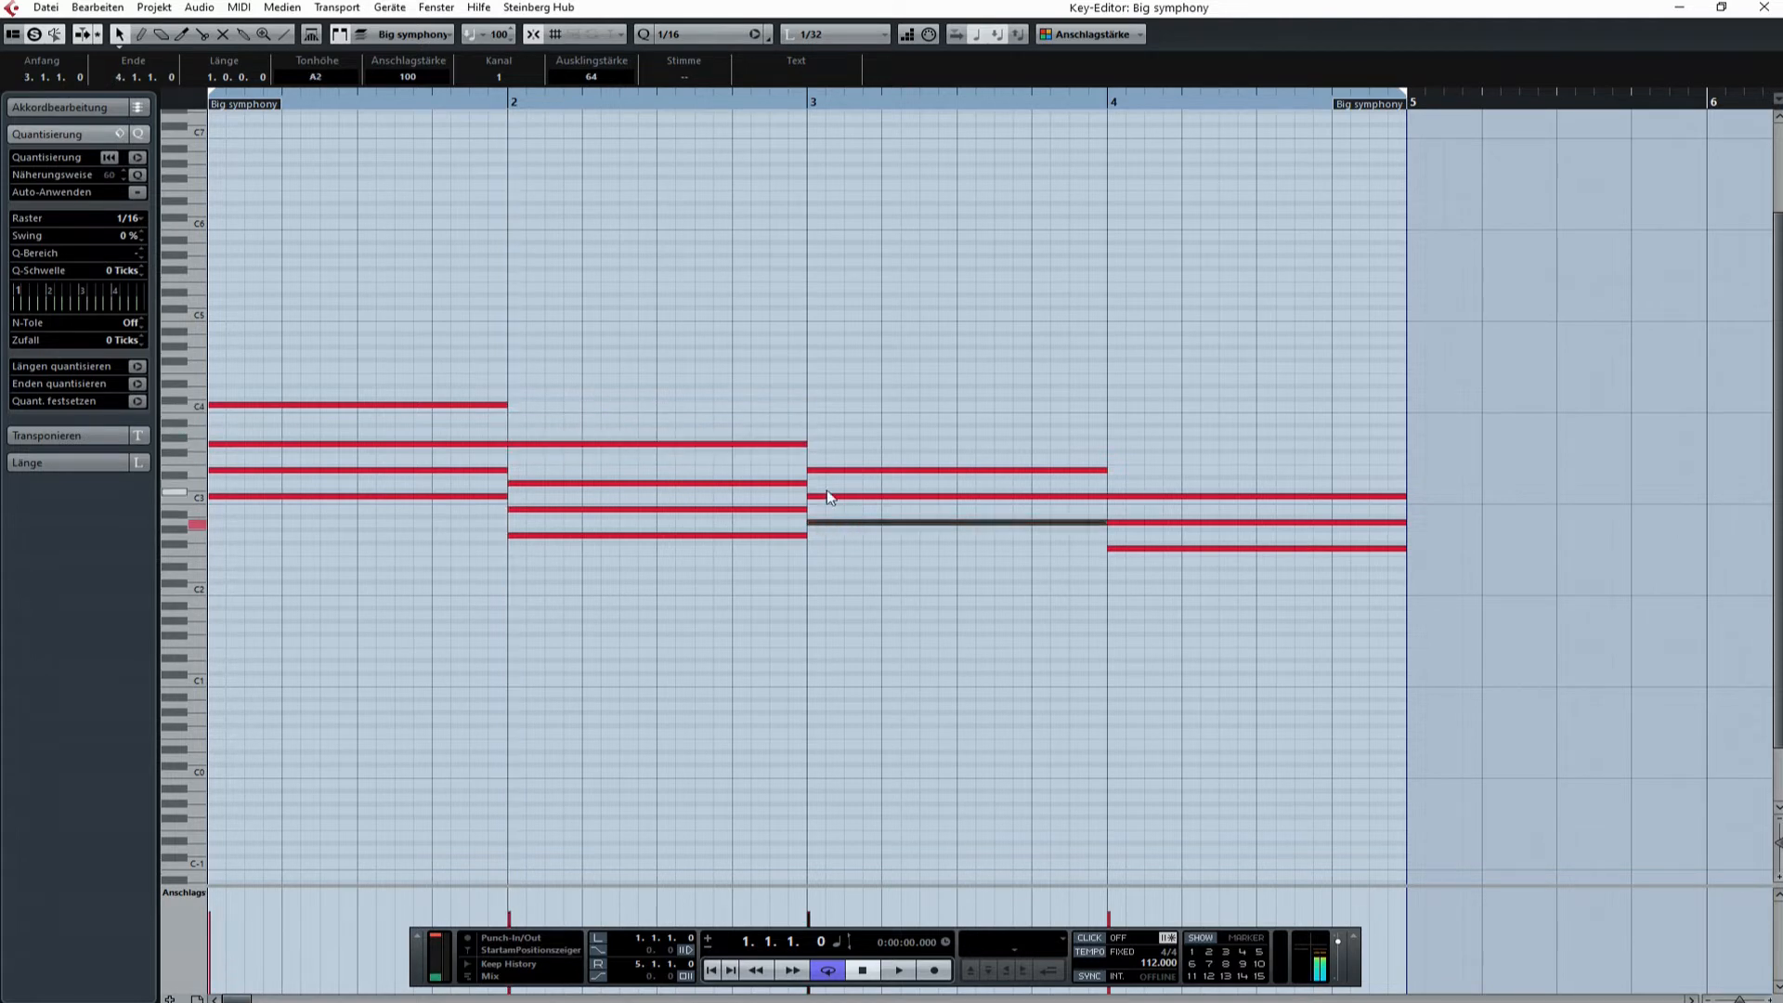
{"action": "left_click", "coordinate": [708, 438]}
{"action": "left_click", "coordinate": [709, 448]}
{"action": "left_click_drag", "start_coordinate": [708, 447], "coordinate": [865, 420]}
{"action": "left_click", "coordinate": [1147, 549]}
{"action": "left_click_drag", "start_coordinate": [1148, 552], "coordinate": [1141, 470]}
{"action": "left_click", "coordinate": [720, 971]}
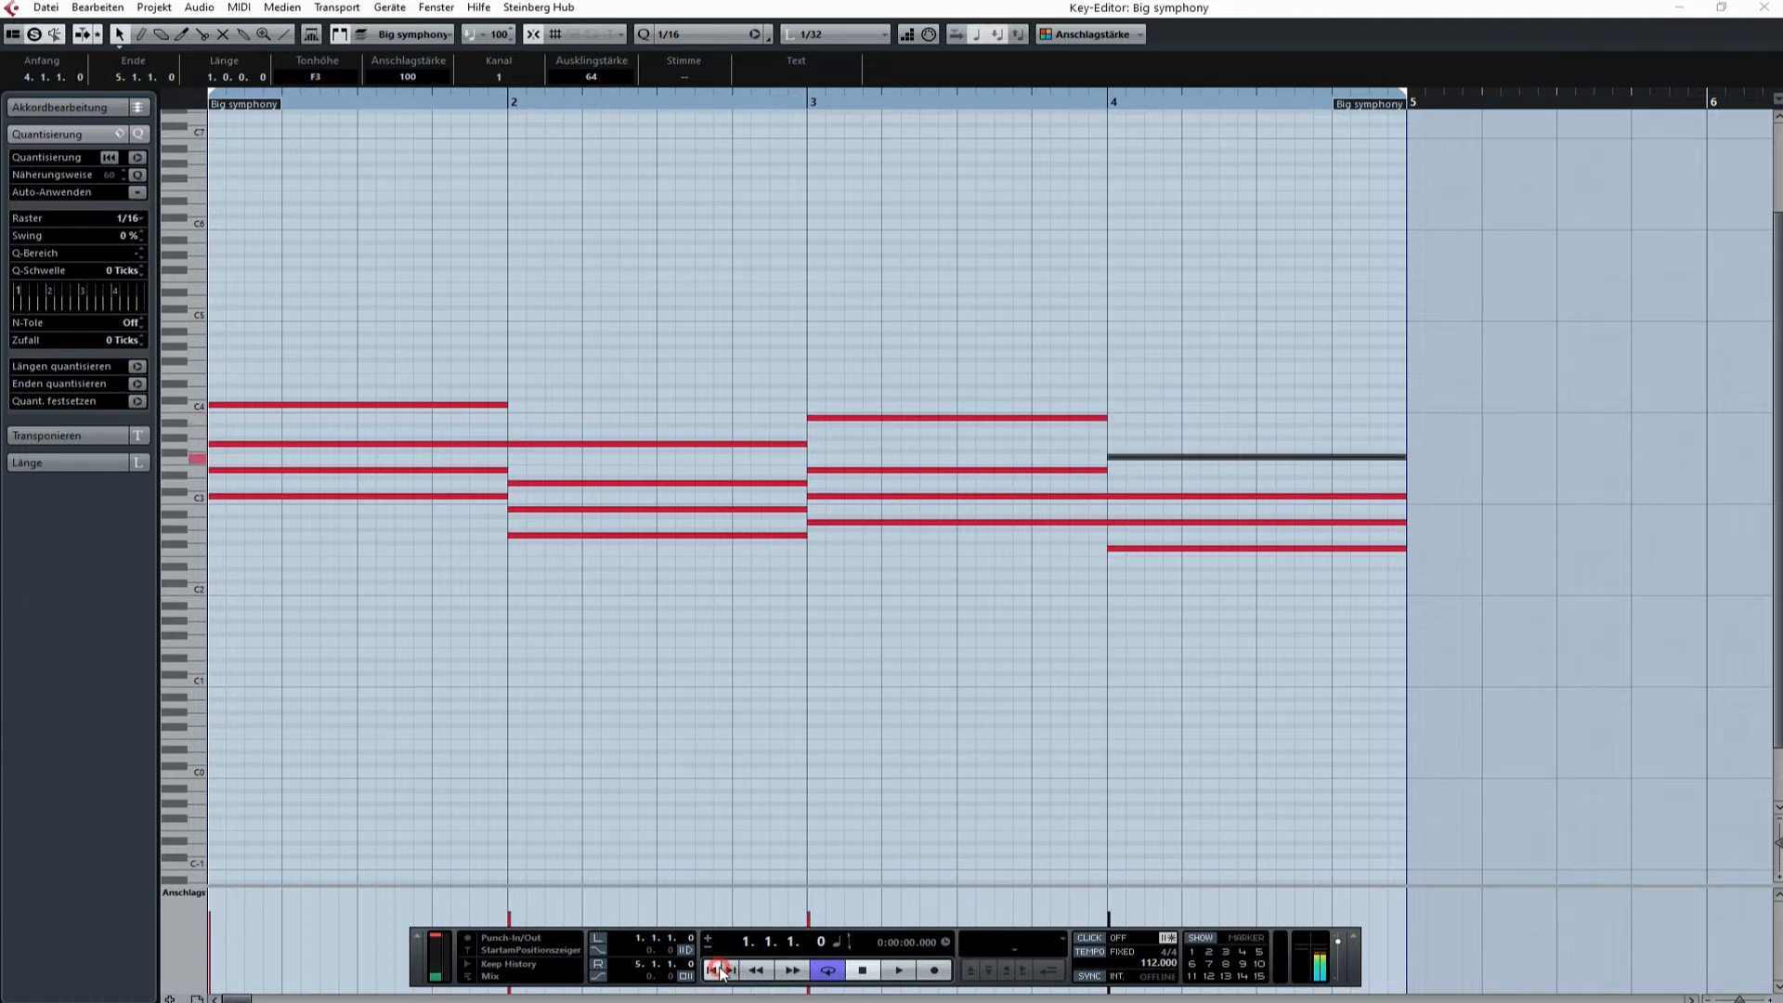
{"action": "key", "text": "space"}
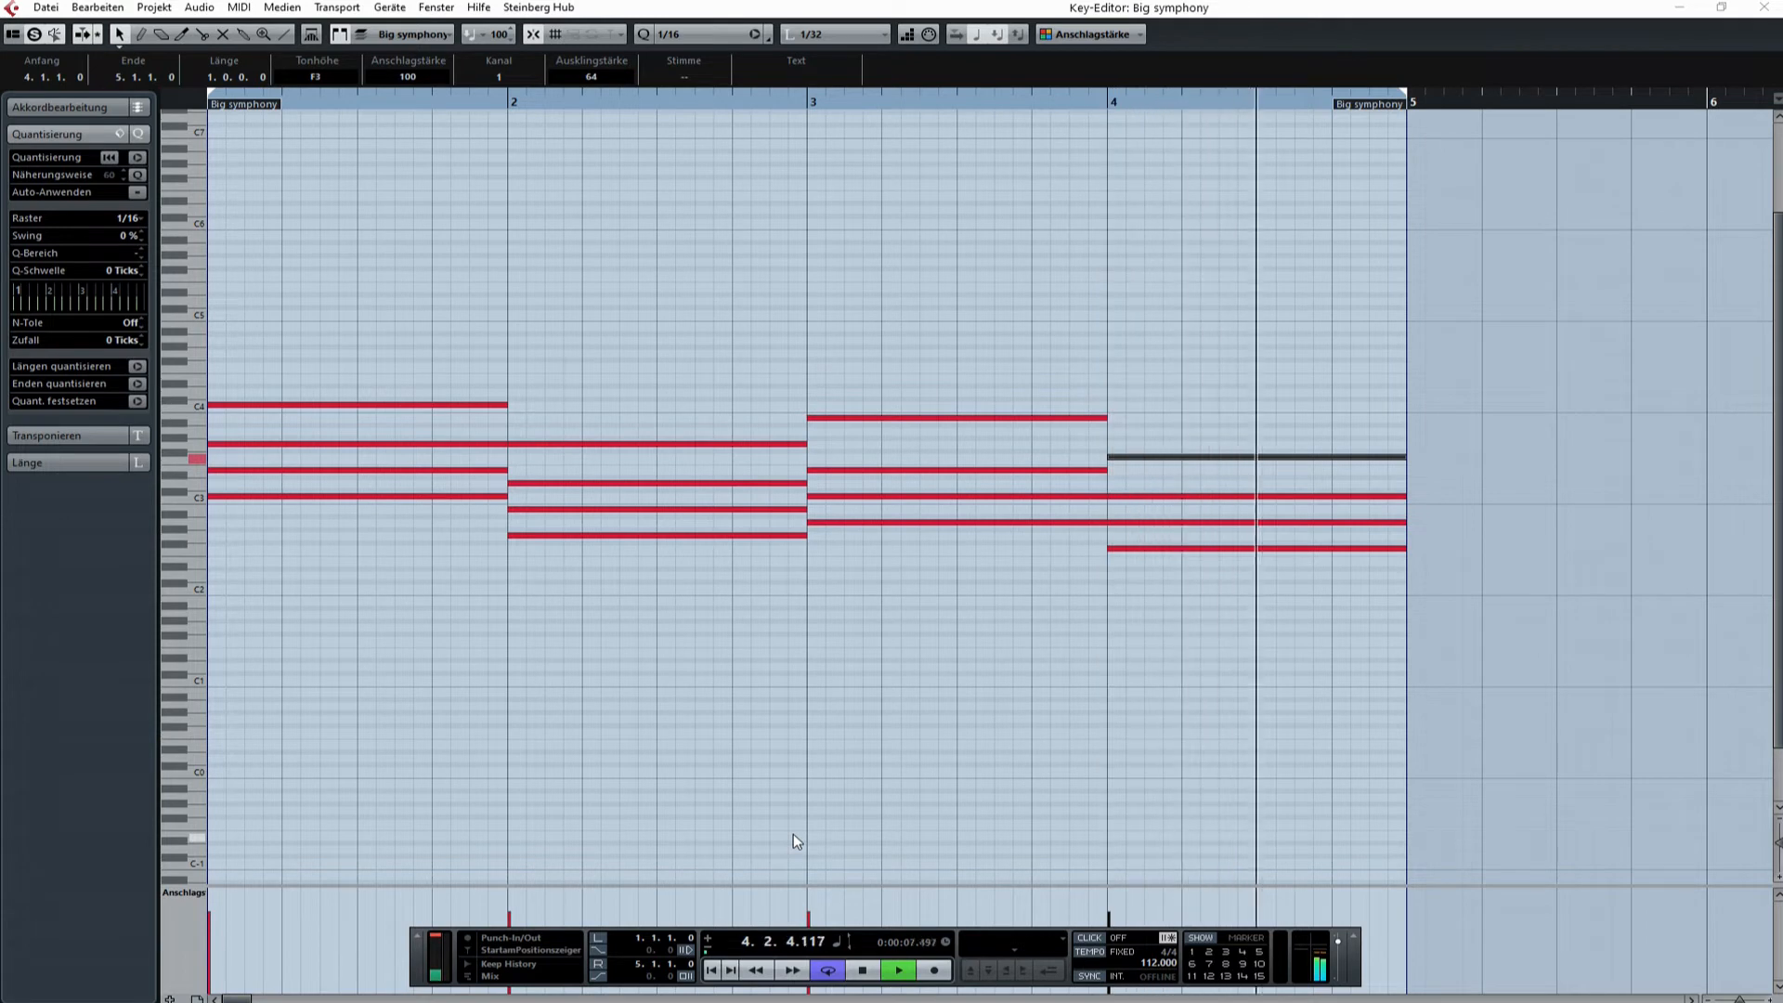
{"action": "key", "text": "space"}
Lower the top note of bar 3 to A3 and return playback to the start
{"action": "left_click", "coordinate": [856, 418]}
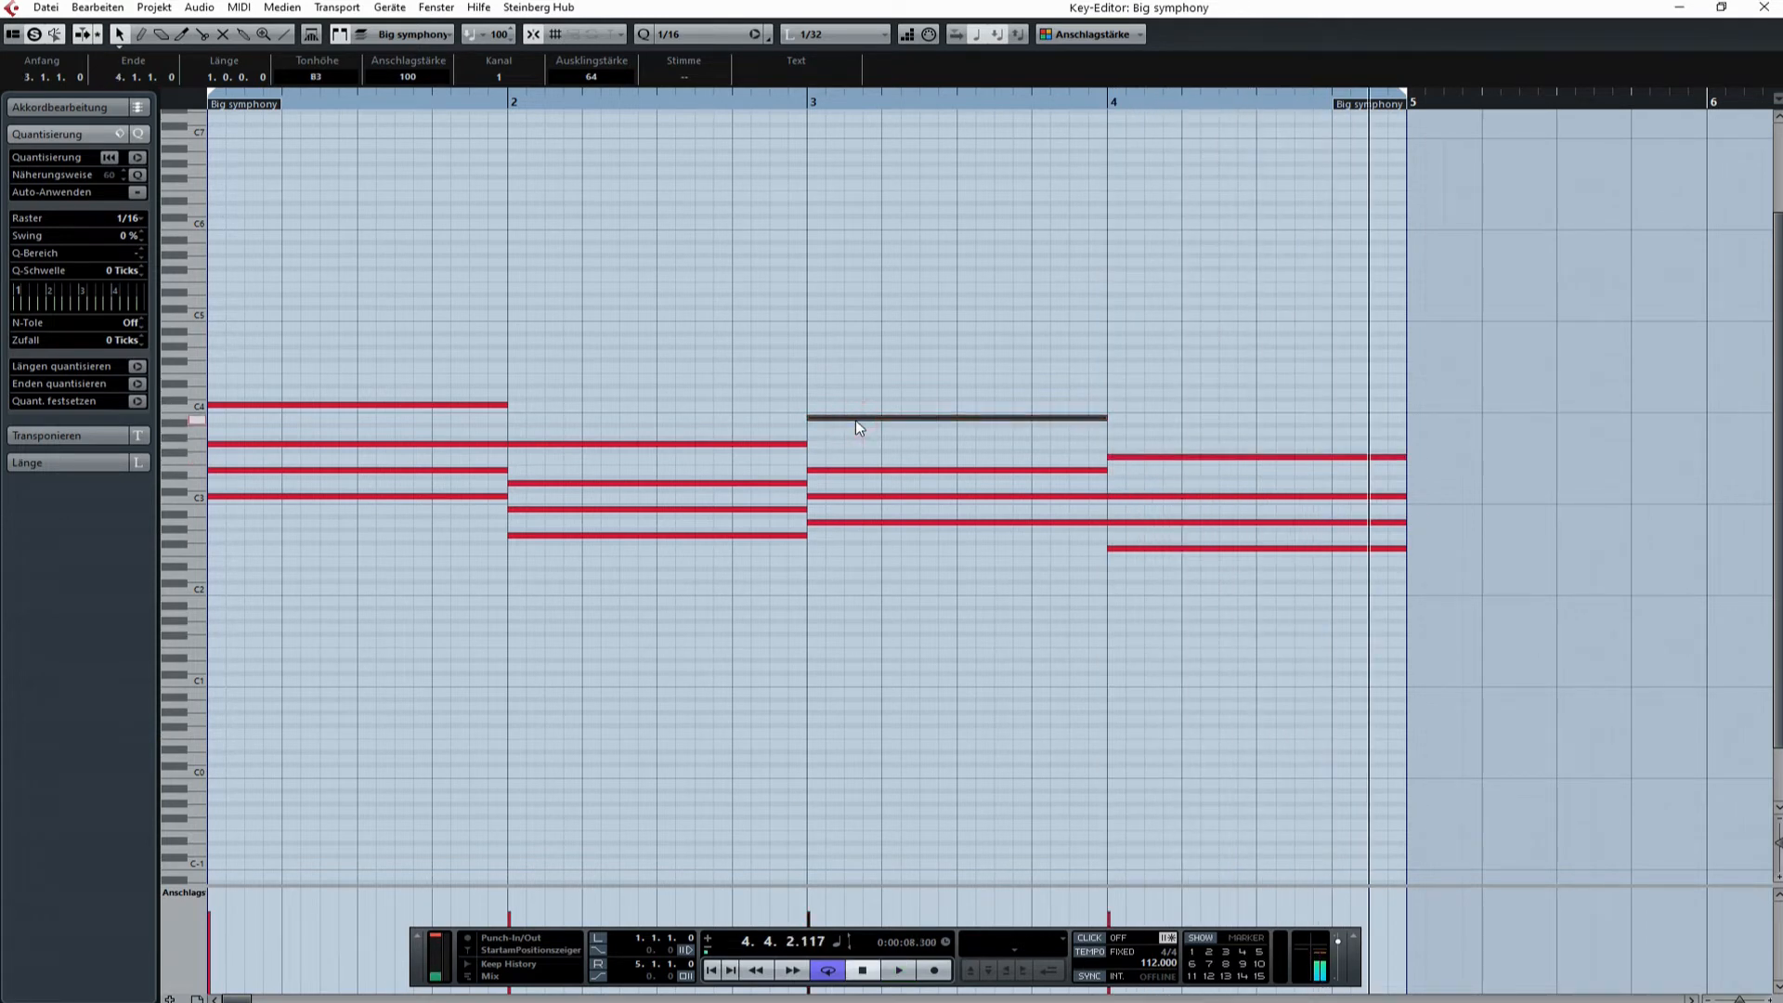
{"action": "left_click_drag", "start_coordinate": [855, 420], "coordinate": [857, 437]}
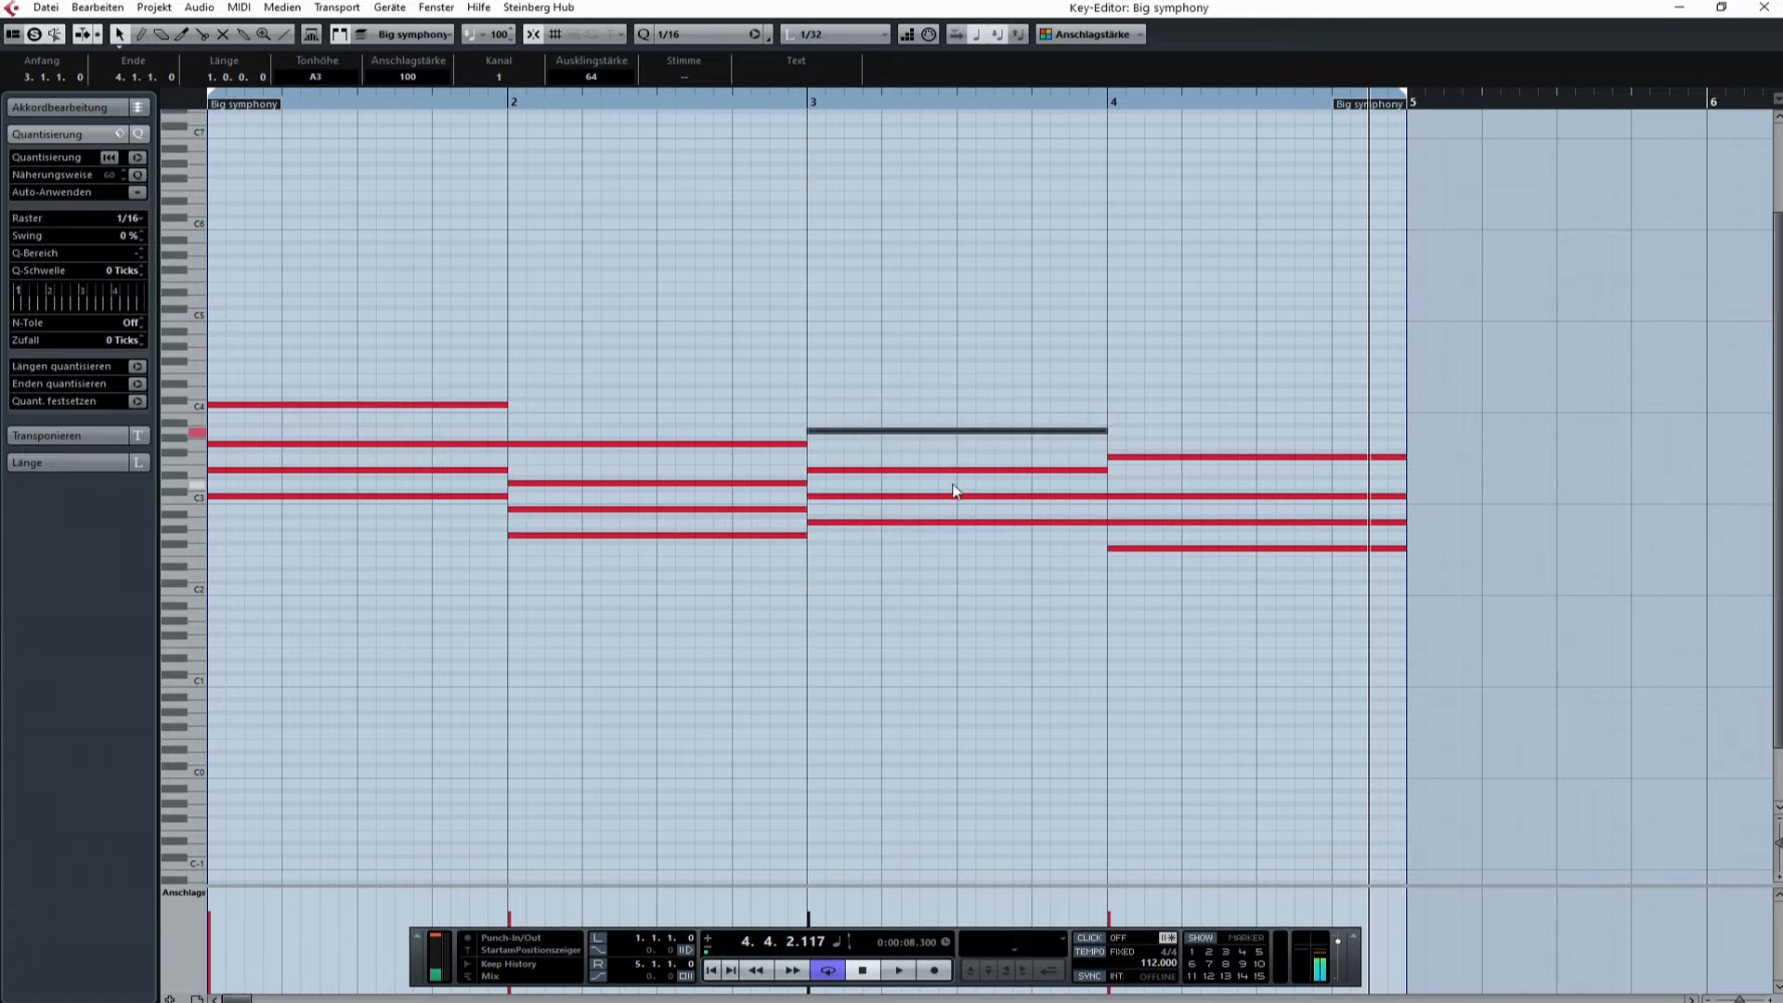
{"action": "left_click", "coordinate": [721, 971]}
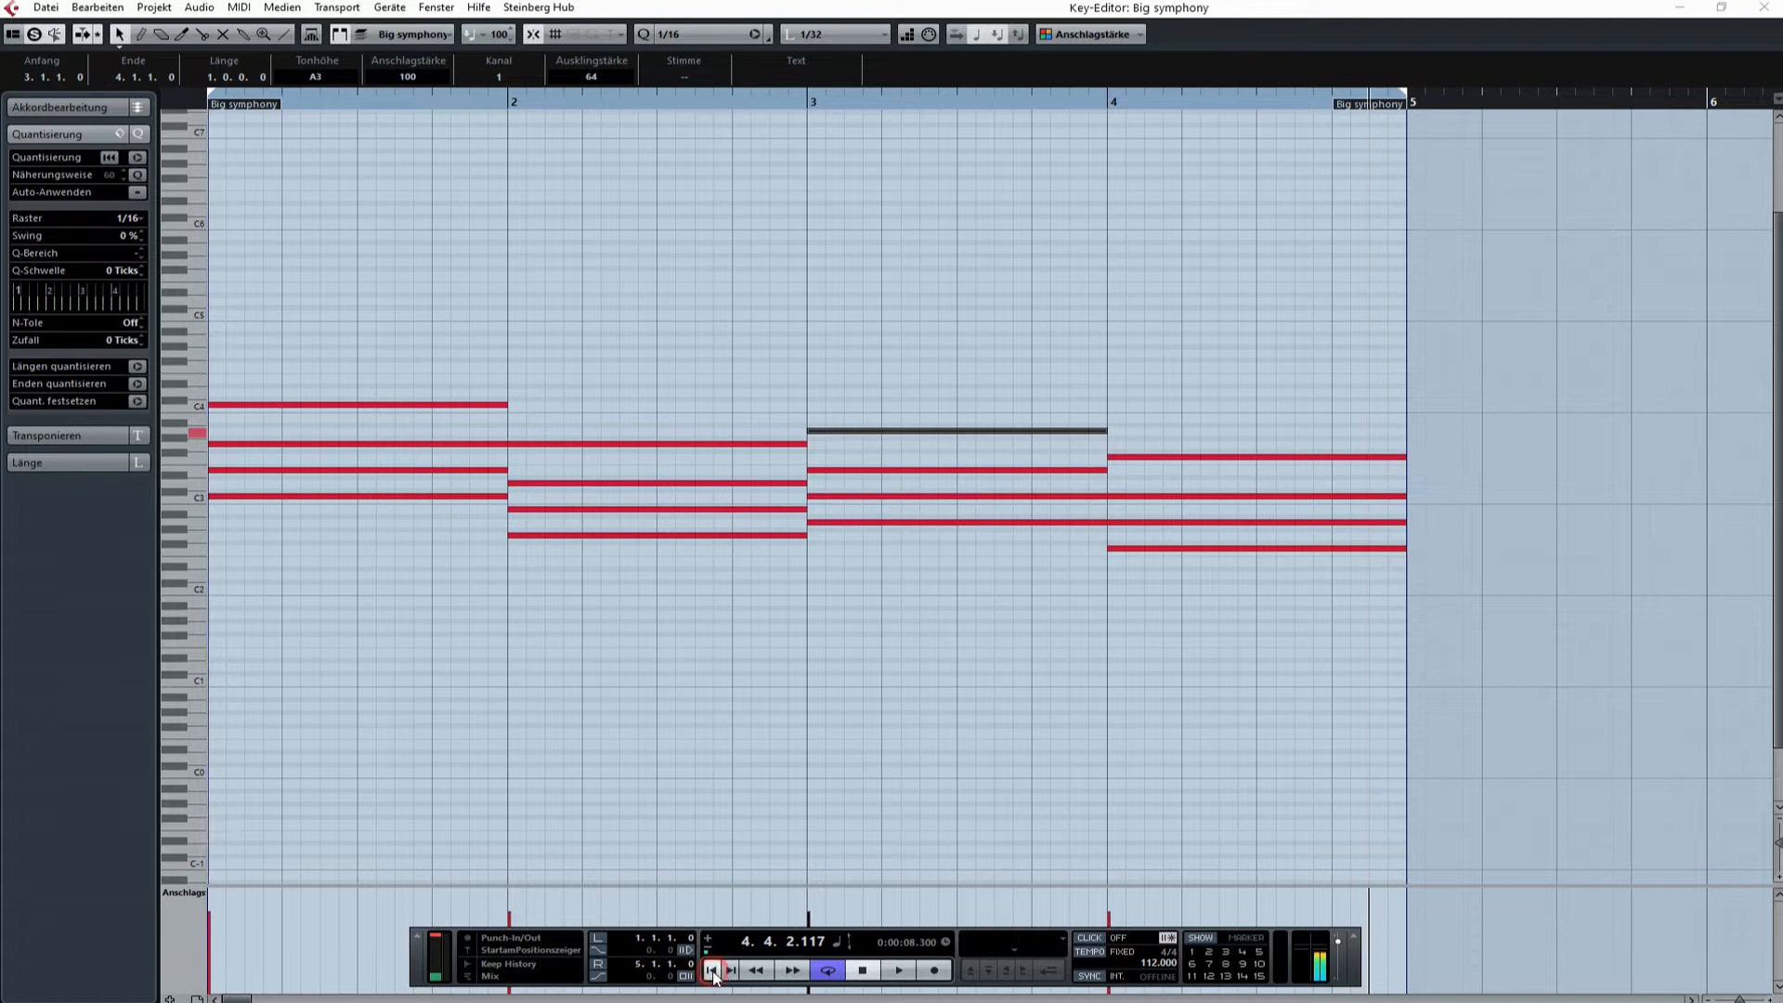
Add one-bar bass notes C2, G1, A1 and F1 in bars 1 to 4, and play the progression
{"action": "left_click", "coordinate": [363, 405]}
{"action": "key", "text": "alt+d"}
{"action": "left_click_drag", "start_coordinate": [527, 409], "coordinate": [226, 592]}
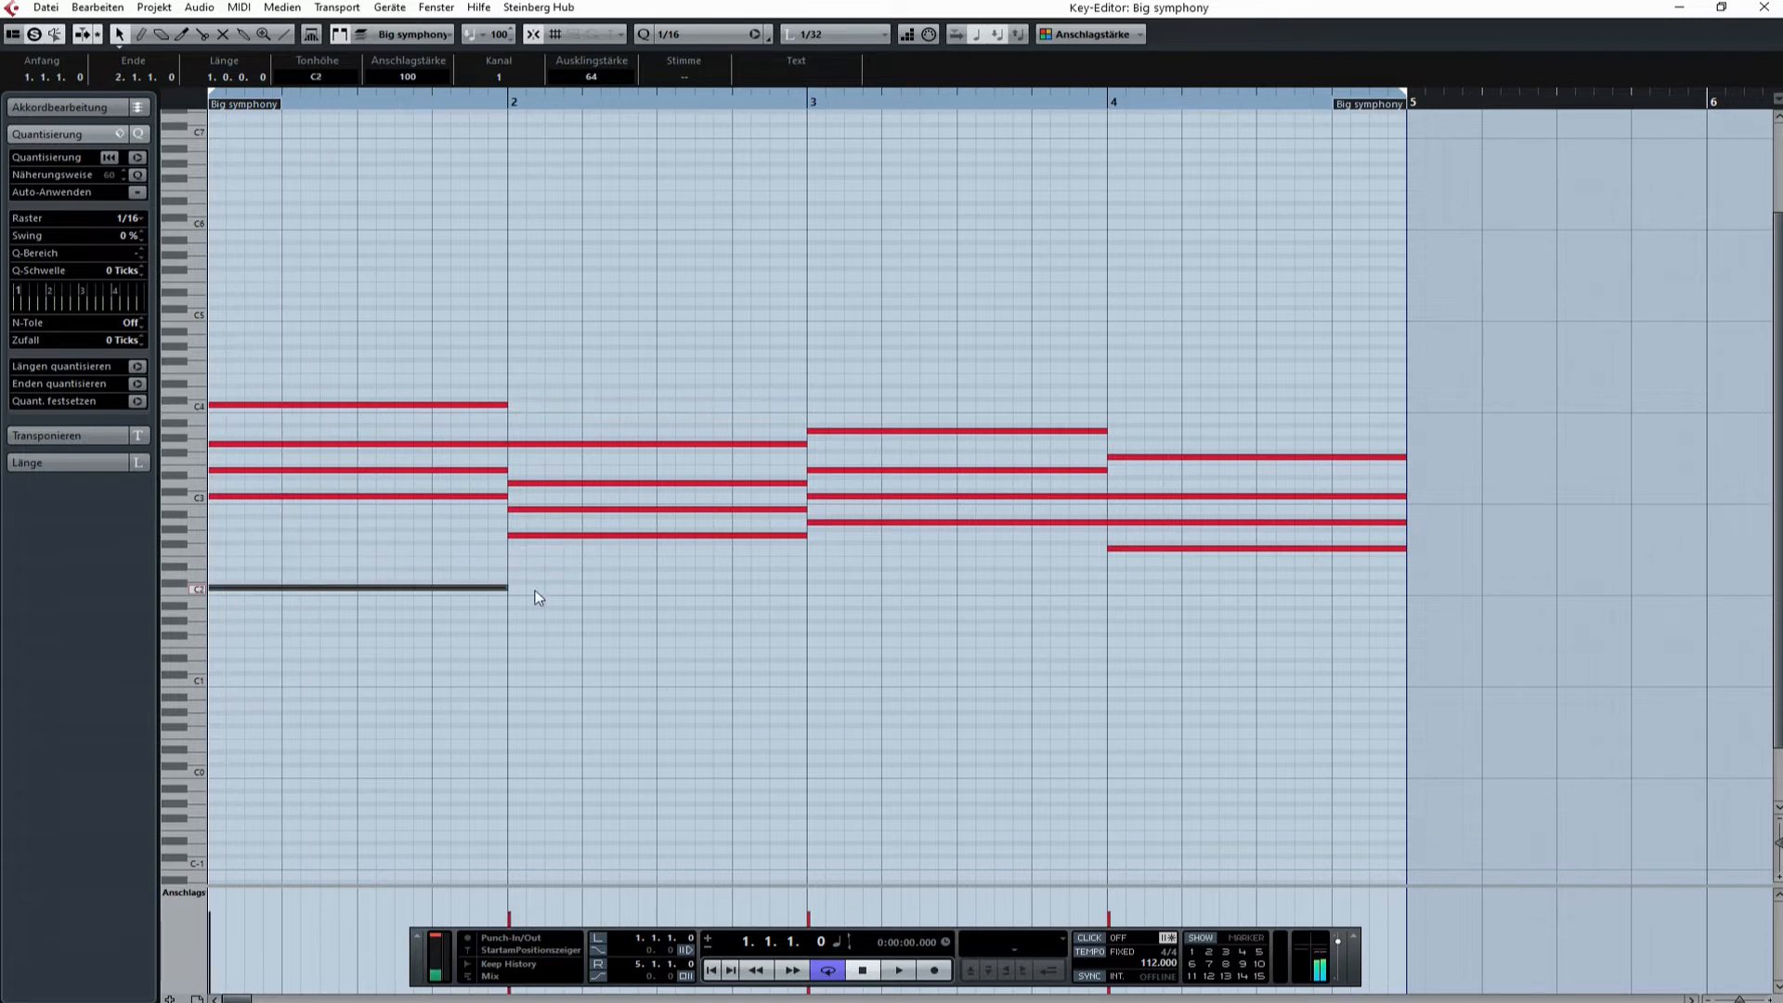
{"action": "key", "text": "alt+d"}
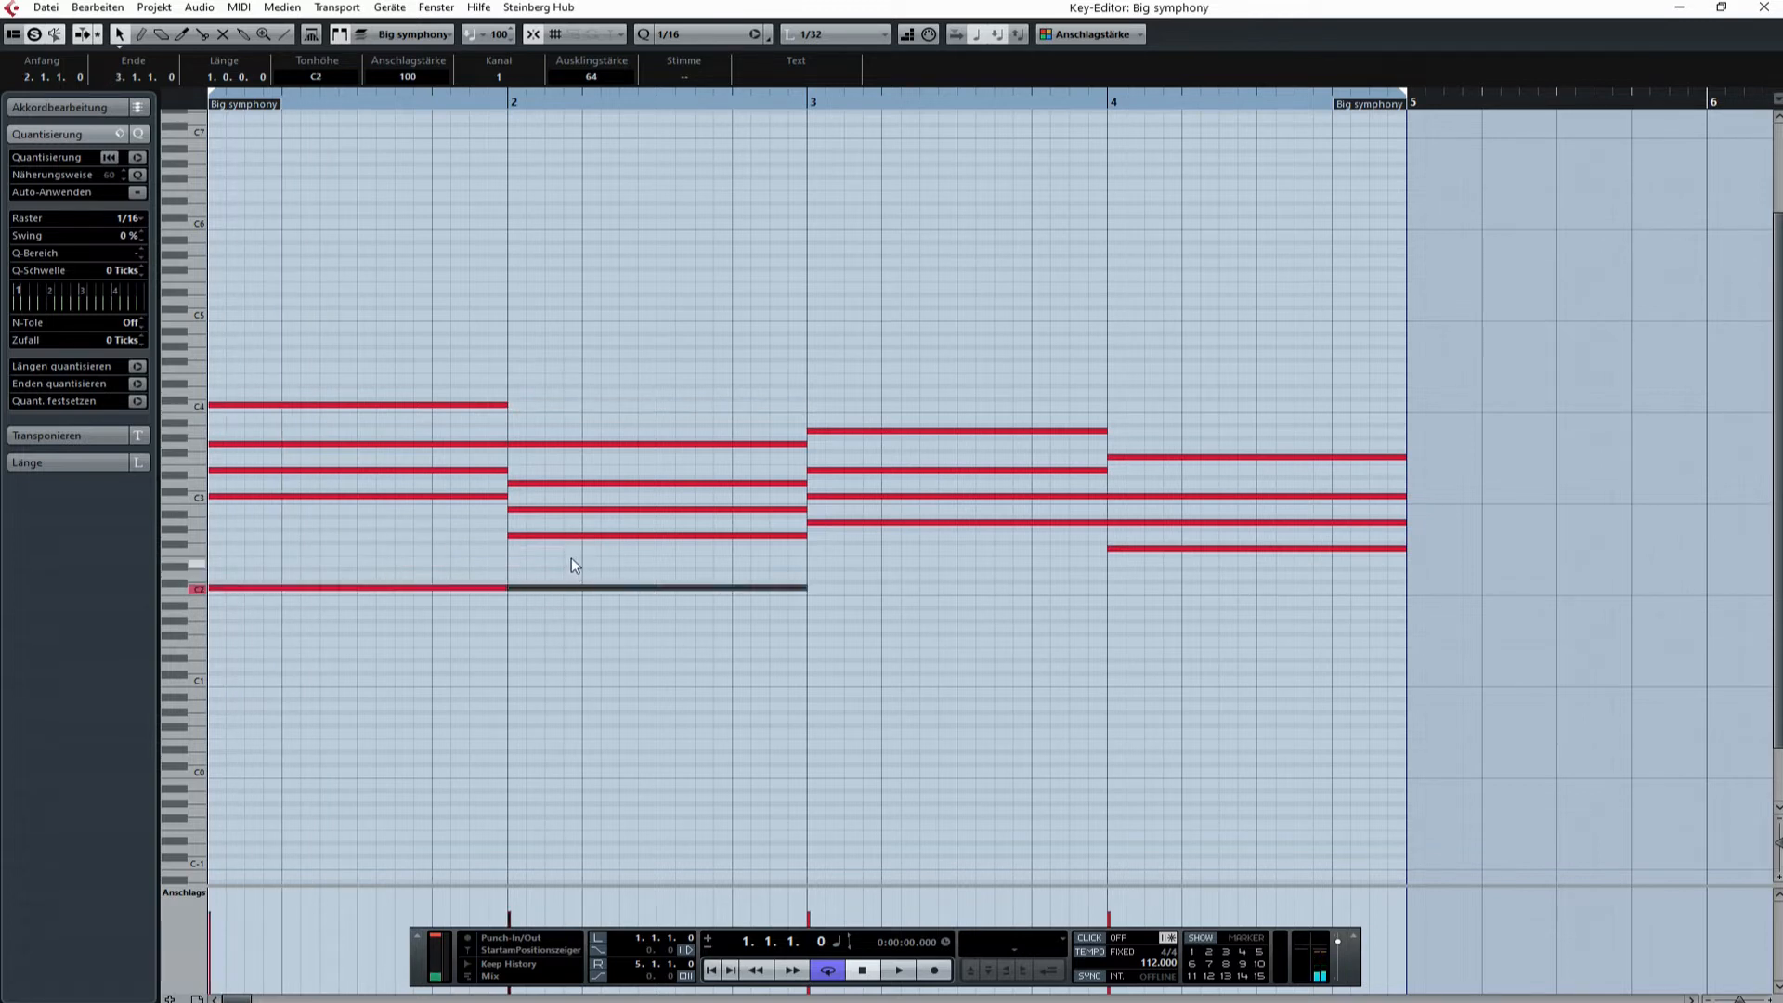
{"action": "left_click_drag", "start_coordinate": [574, 589], "coordinate": [574, 631]}
{"action": "key", "text": "alt+d"}
{"action": "left_click_drag", "start_coordinate": [895, 624], "coordinate": [897, 615]}
{"action": "key", "text": "alt+d"}
{"action": "left_click_drag", "start_coordinate": [1166, 614], "coordinate": [1171, 649]}
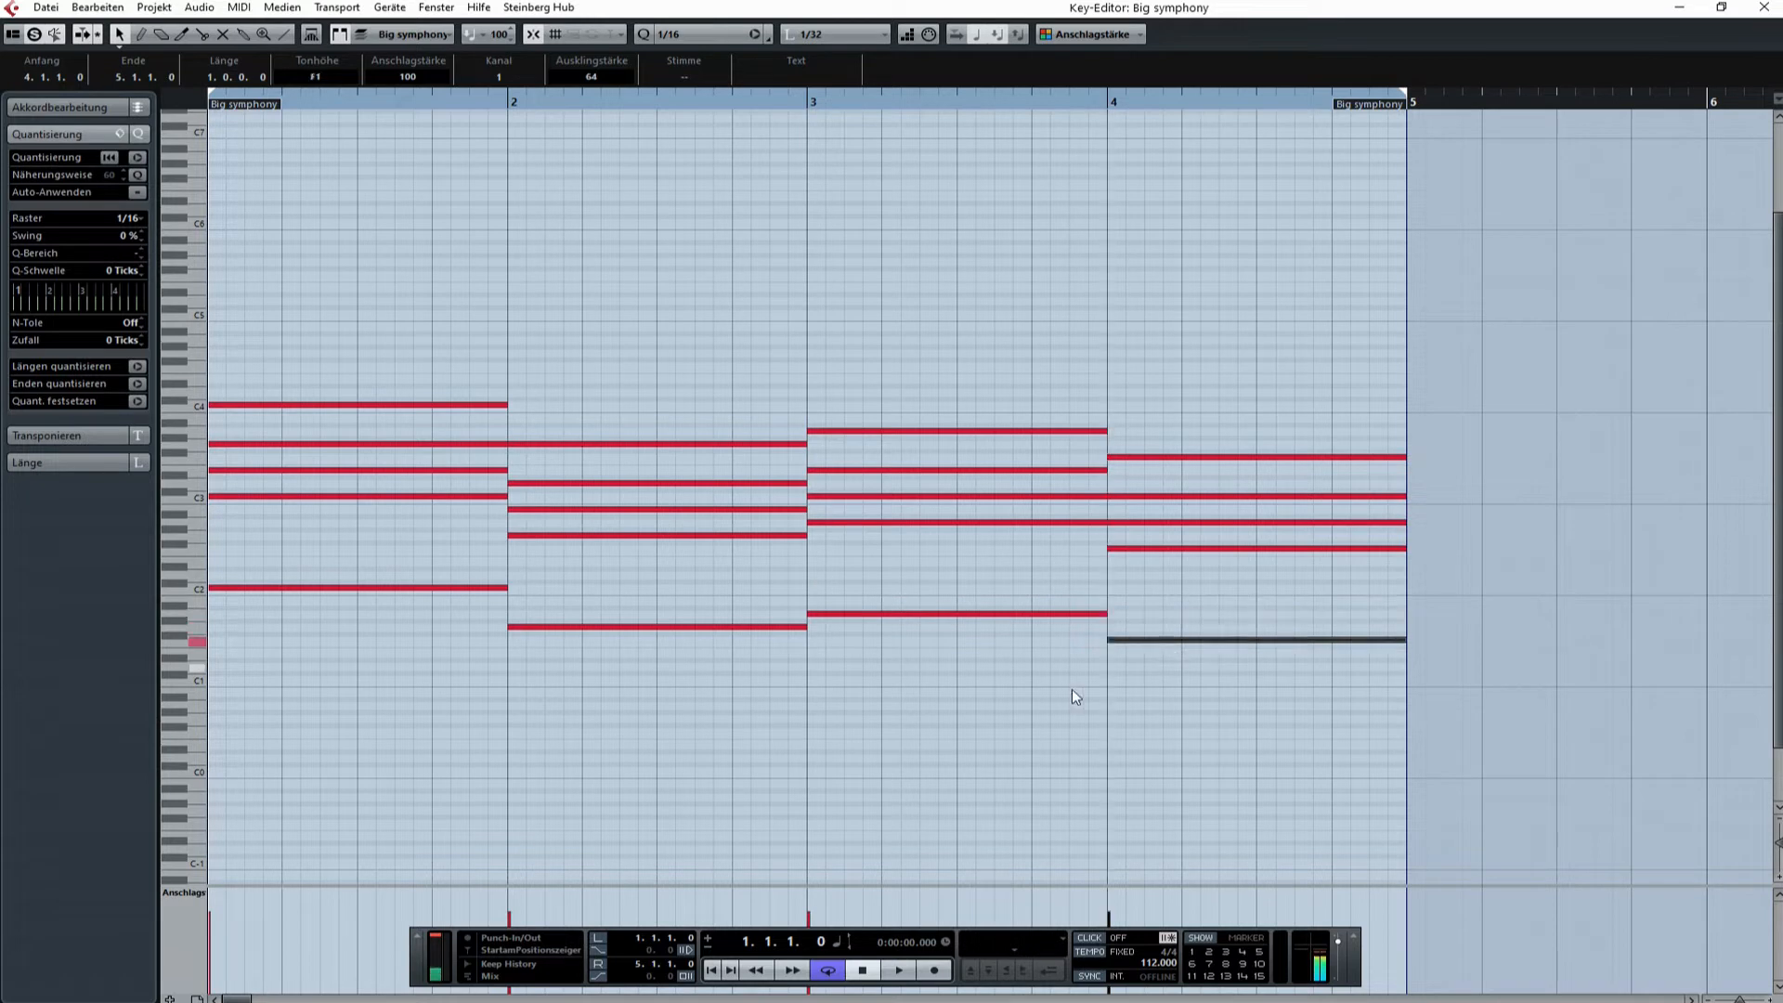
{"action": "key", "text": "space"}
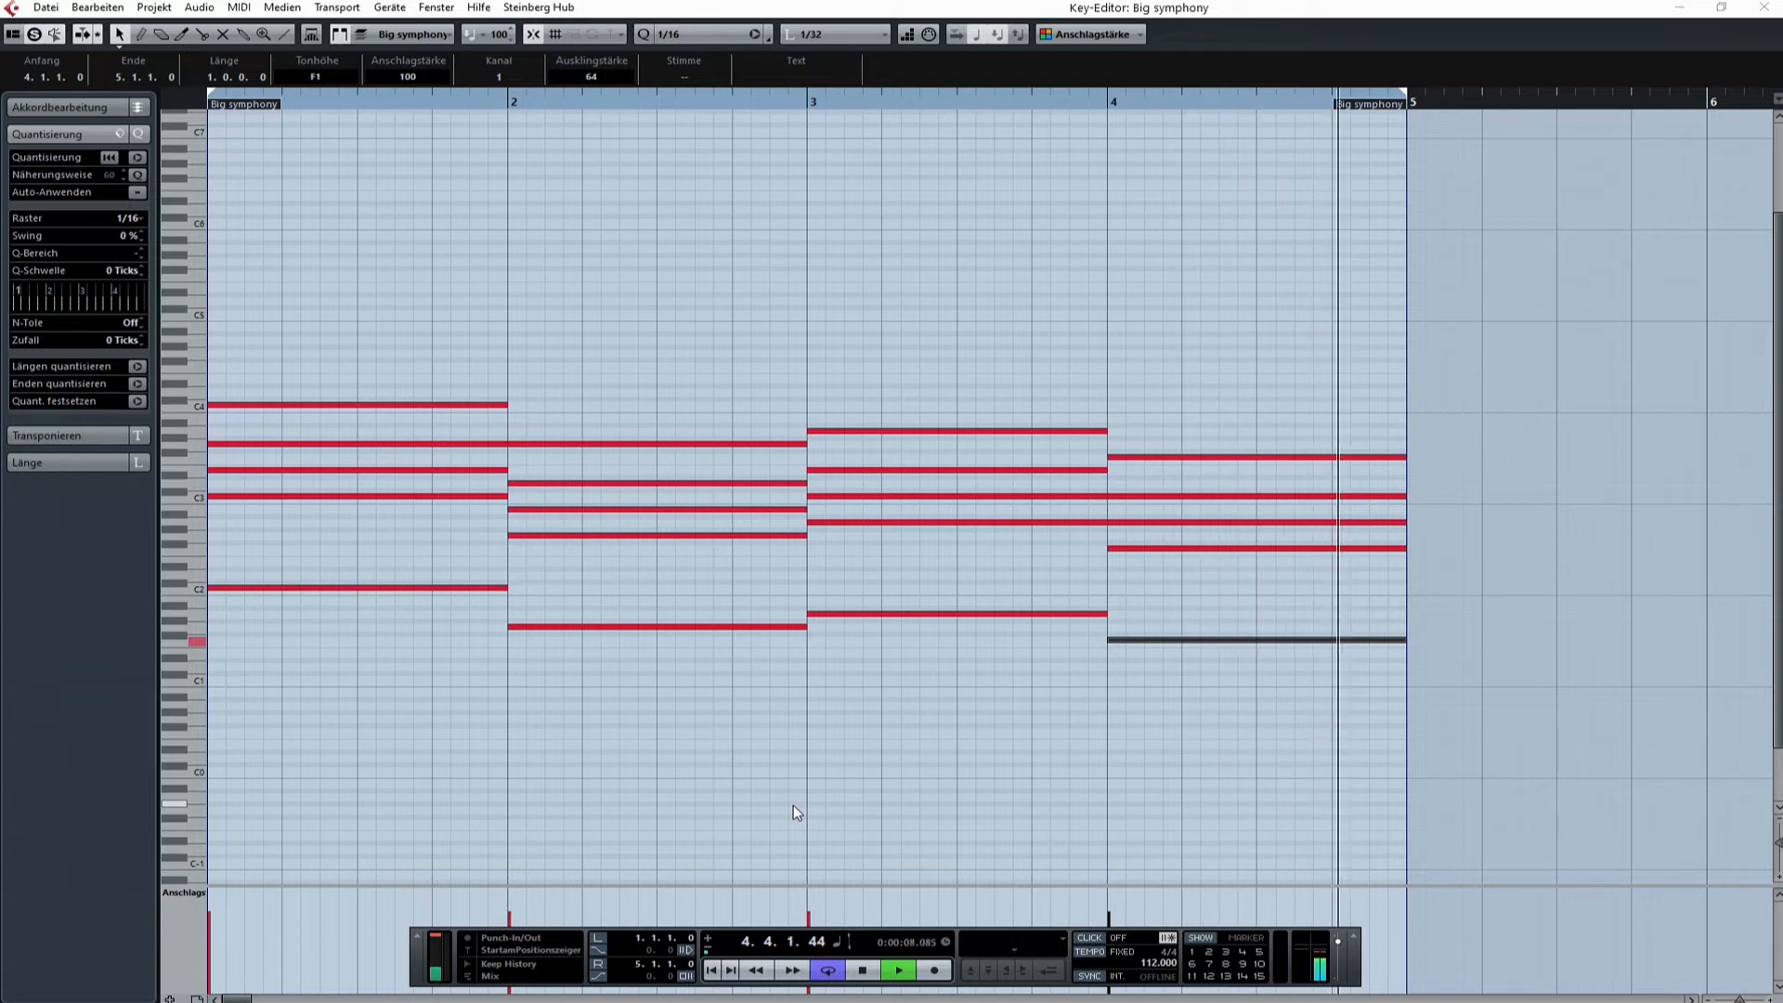
{"action": "key", "text": "space"}
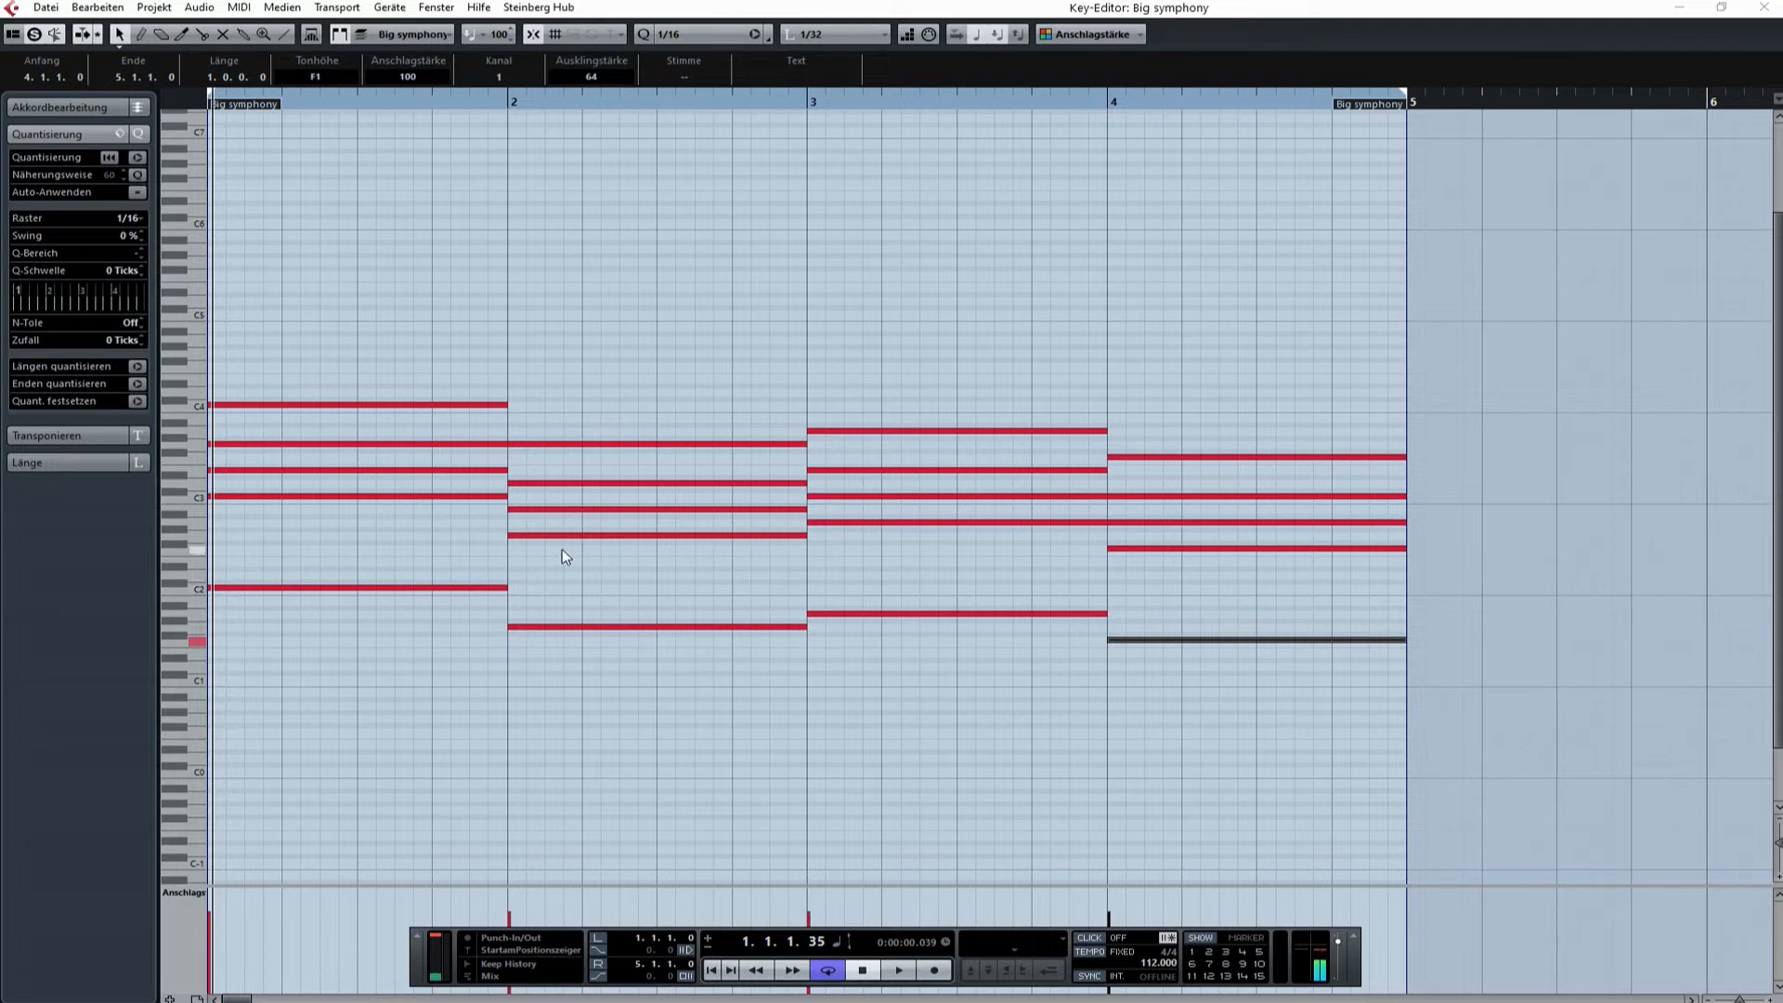
Raise the B2 note in bar 2 to C3 and audition from the start
{"action": "left_click", "coordinate": [547, 510]}
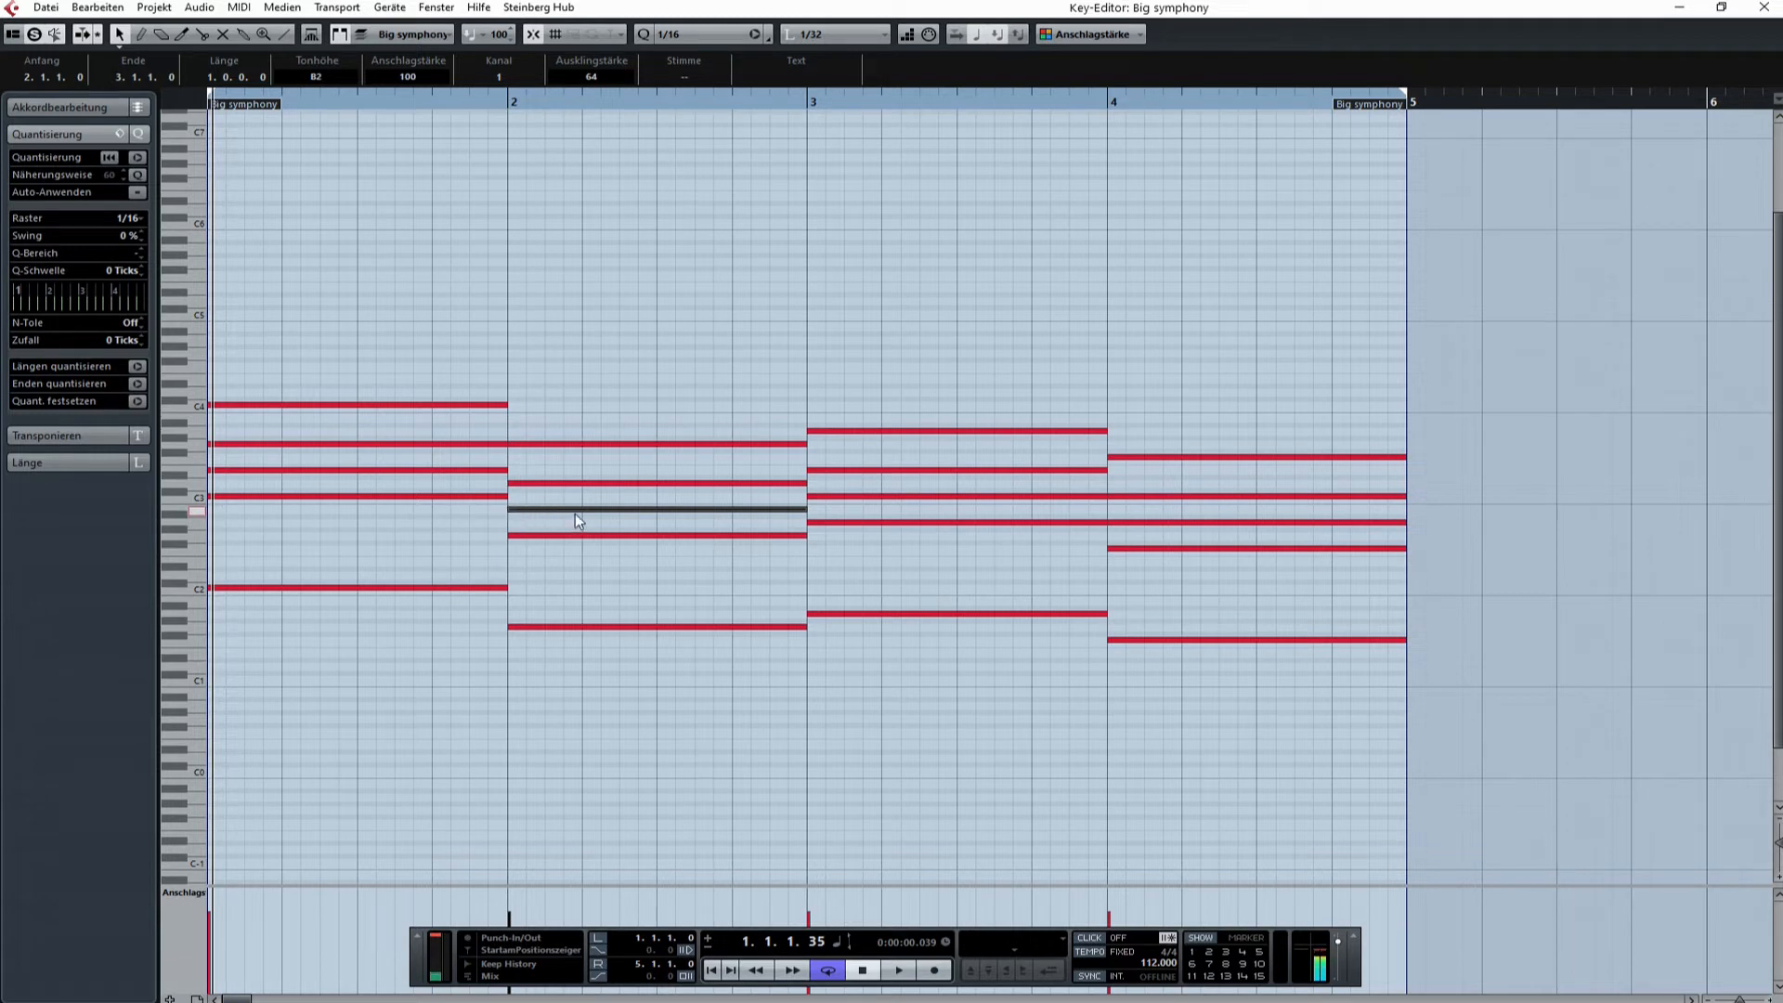
{"action": "left_click_drag", "start_coordinate": [576, 510], "coordinate": [579, 496]}
{"action": "left_click", "coordinate": [711, 970]}
{"action": "left_click", "coordinate": [899, 970]}
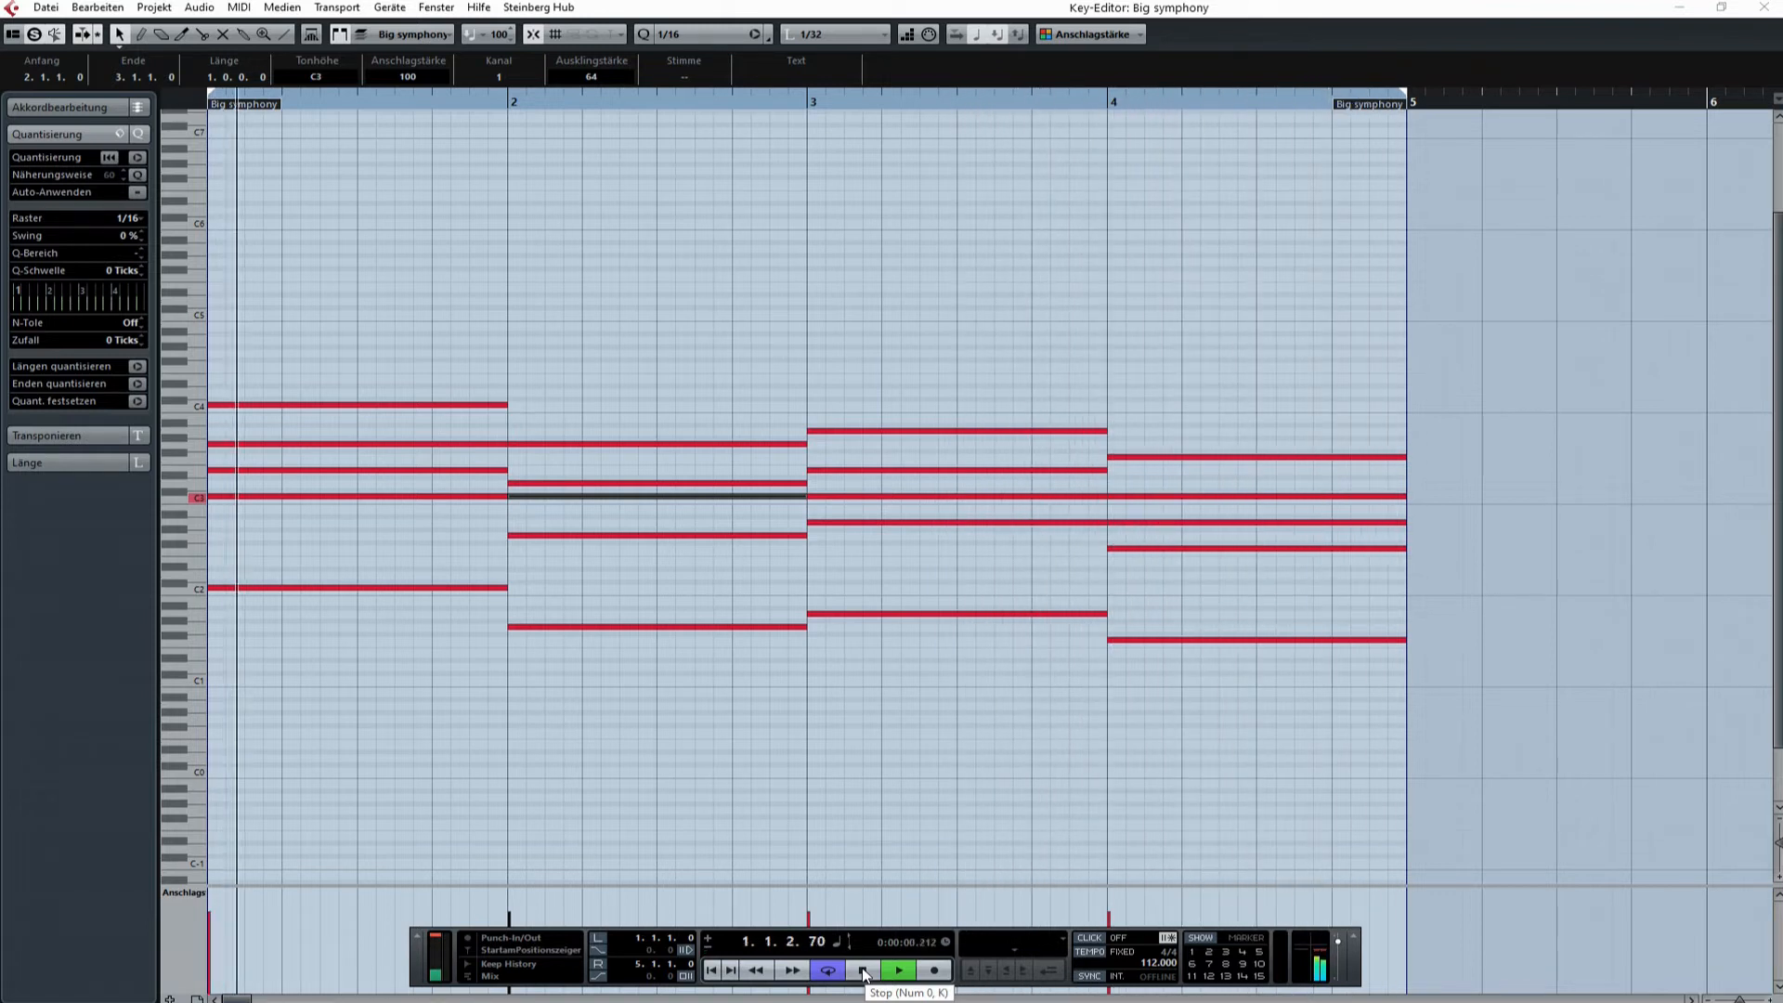
{"action": "left_click", "coordinate": [863, 970]}
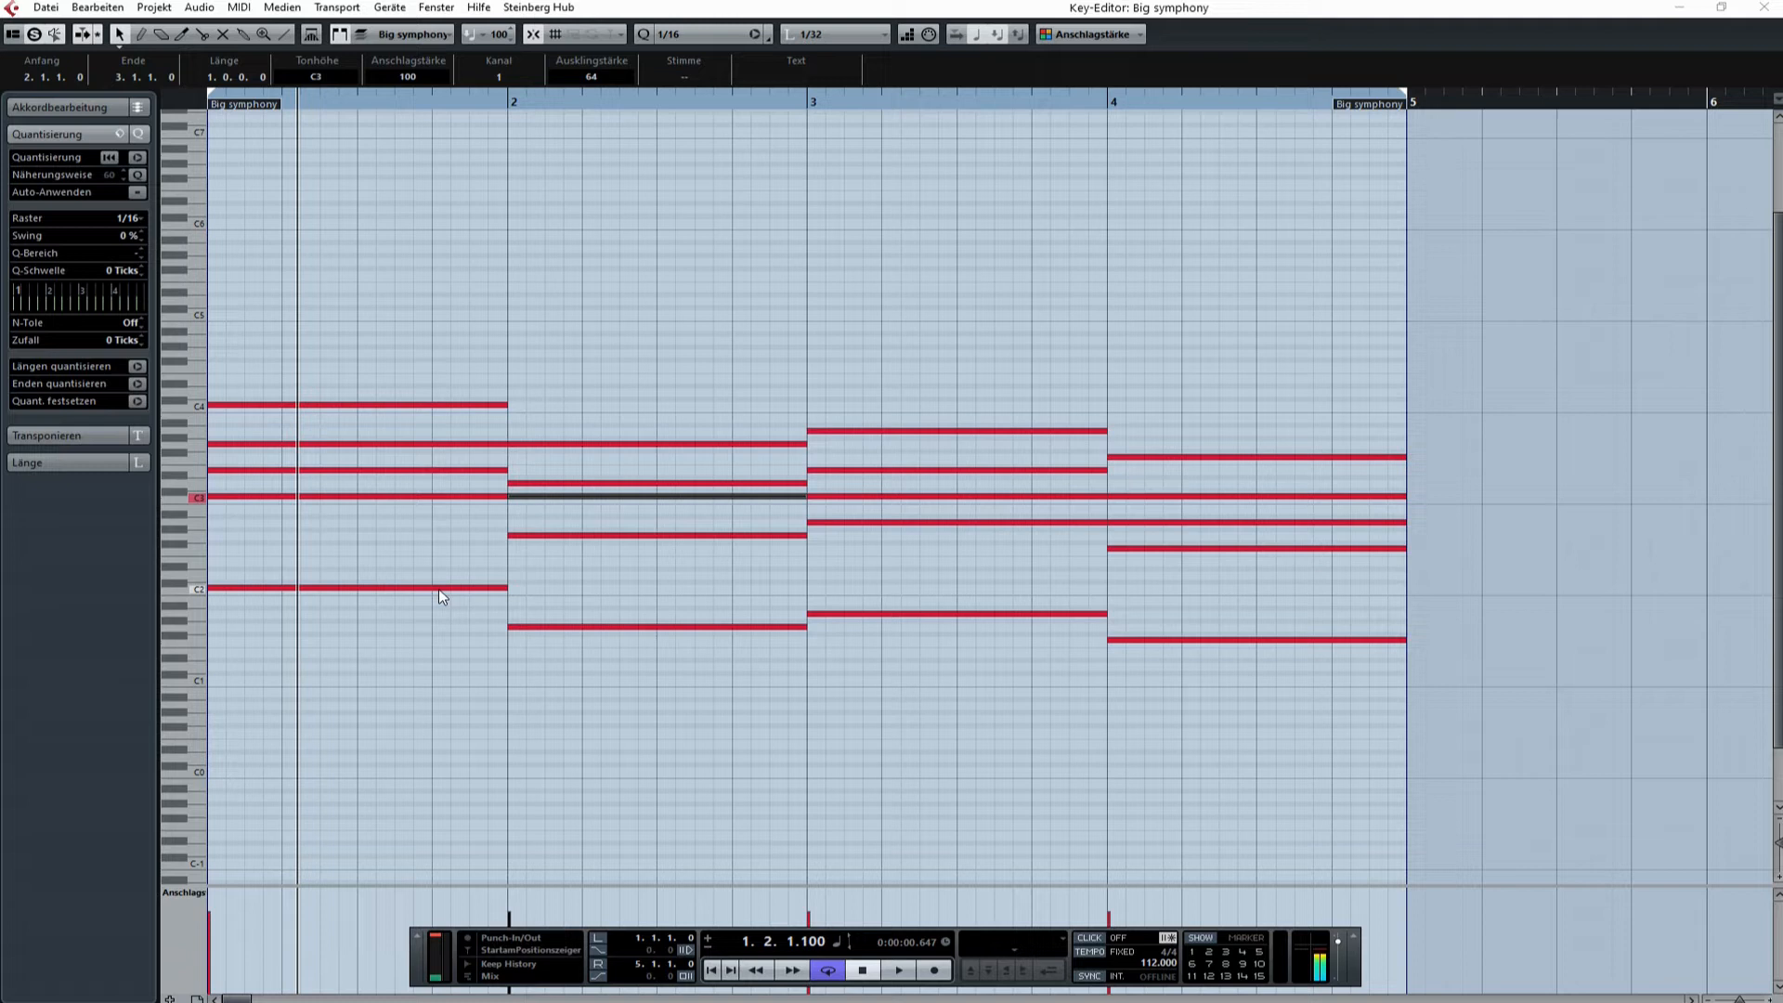
Close the key editor, duplicate the Big symphony part and place the copy at bar 1 of the Strings 3 track
{"action": "left_click", "coordinate": [669, 388]}
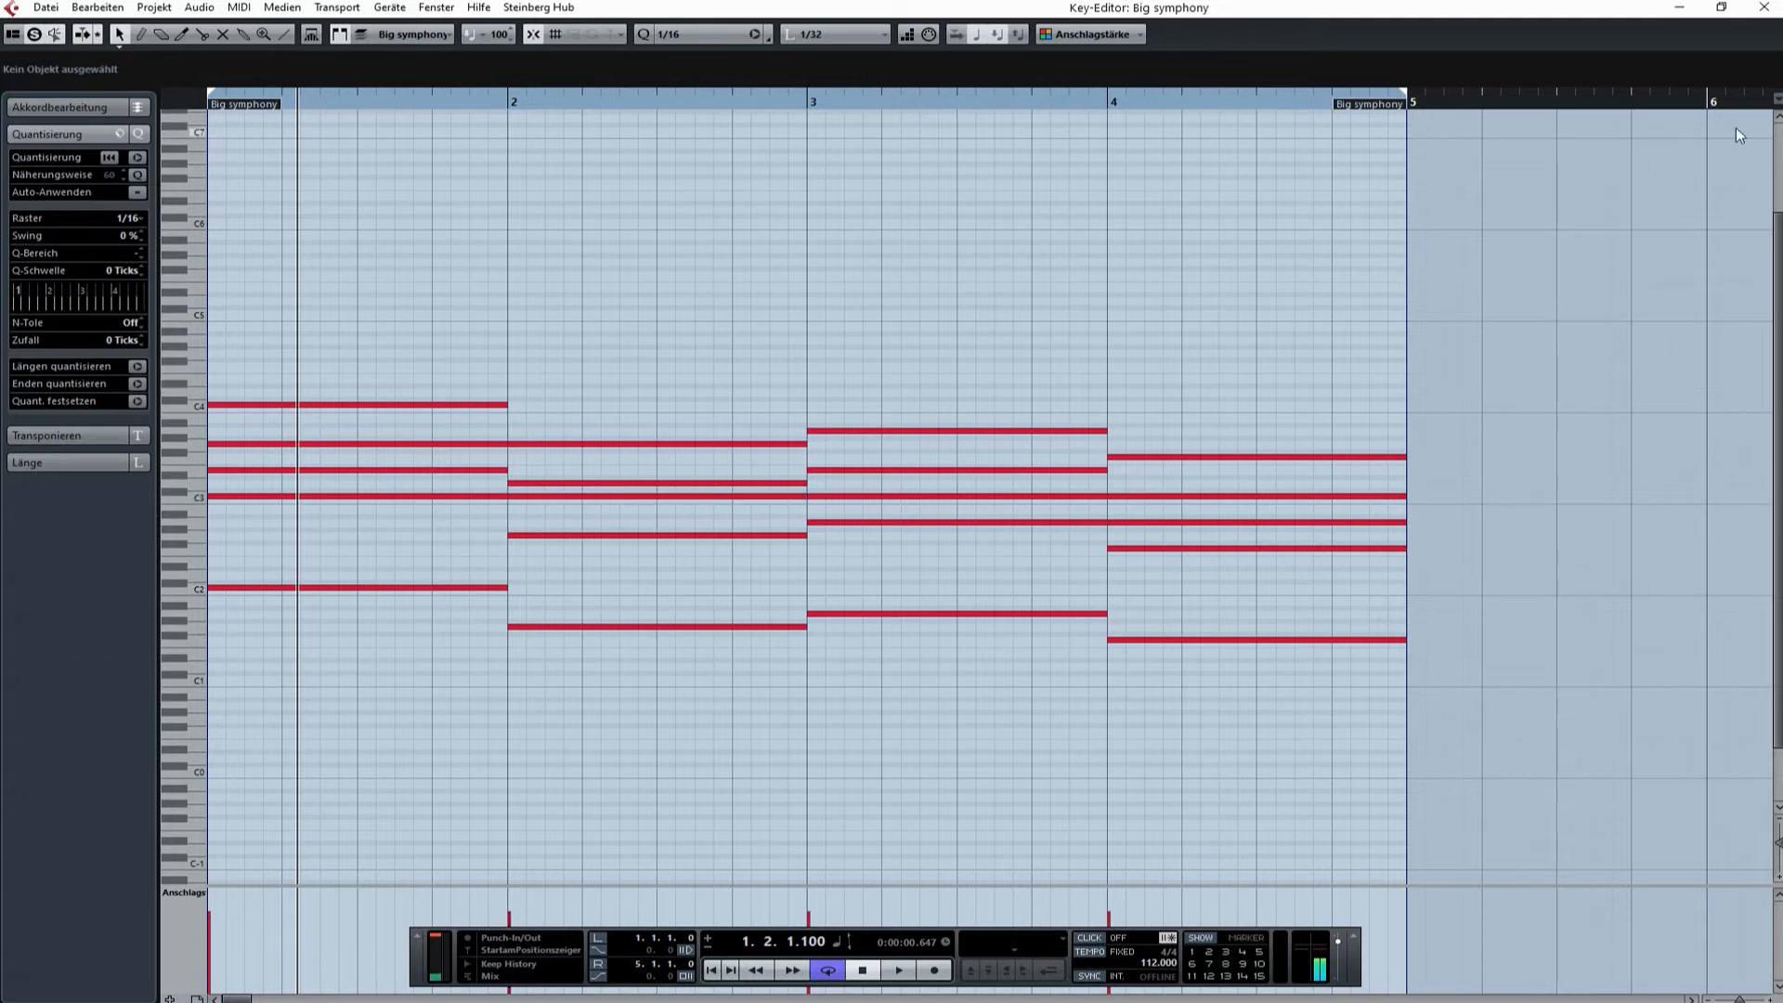
{"action": "left_click", "coordinate": [1764, 6]}
{"action": "left_click", "coordinate": [493, 415]}
{"action": "key", "text": "ctrl+d"}
{"action": "left_click_drag", "start_coordinate": [688, 416], "coordinate": [416, 487]}
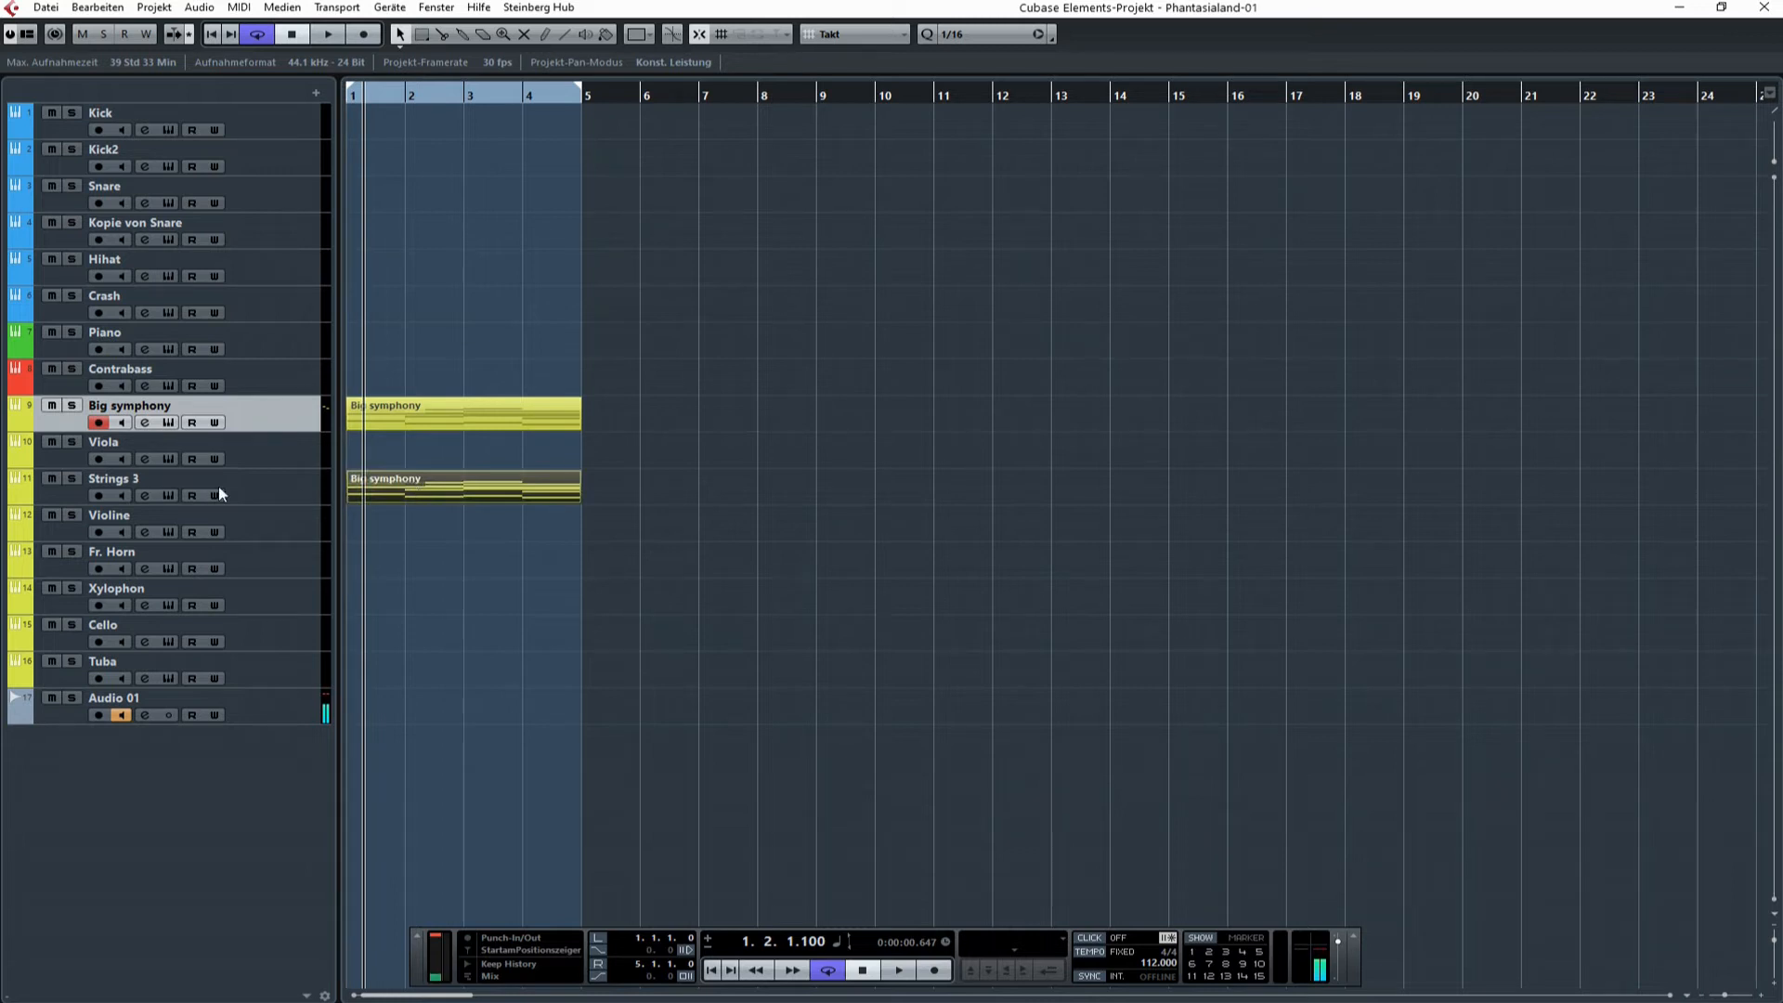
Open the part on the Strings 3 track and delete all chord notes above the bass line
{"action": "double_click", "coordinate": [427, 483]}
{"action": "left_click_drag", "start_coordinate": [304, 324], "coordinate": [1378, 541]}
{"action": "key", "text": "Delete"}
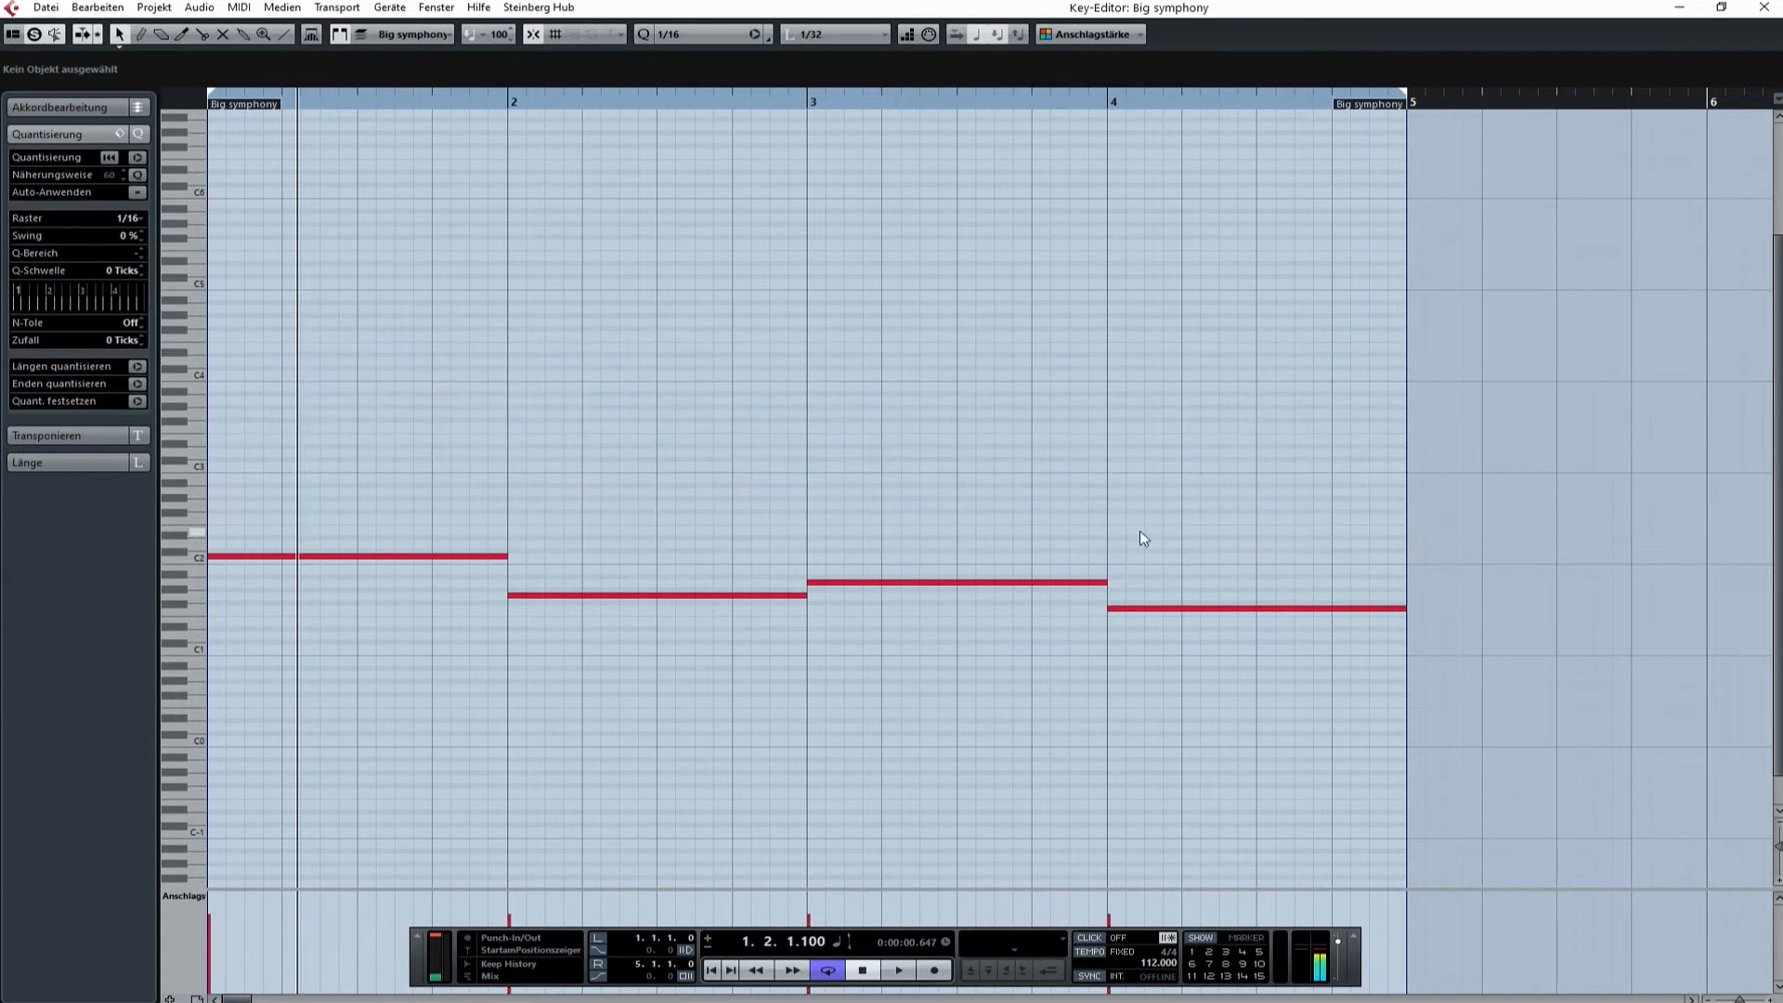
Transpose the four remaining notes up two octaves, with the first at C4, and play the line from the start
{"action": "left_click", "coordinate": [266, 557]}
{"action": "left_click_drag", "start_coordinate": [338, 505], "coordinate": [1180, 681]}
{"action": "left_click_drag", "start_coordinate": [375, 555], "coordinate": [377, 377]}
{"action": "left_click", "coordinate": [625, 498]}
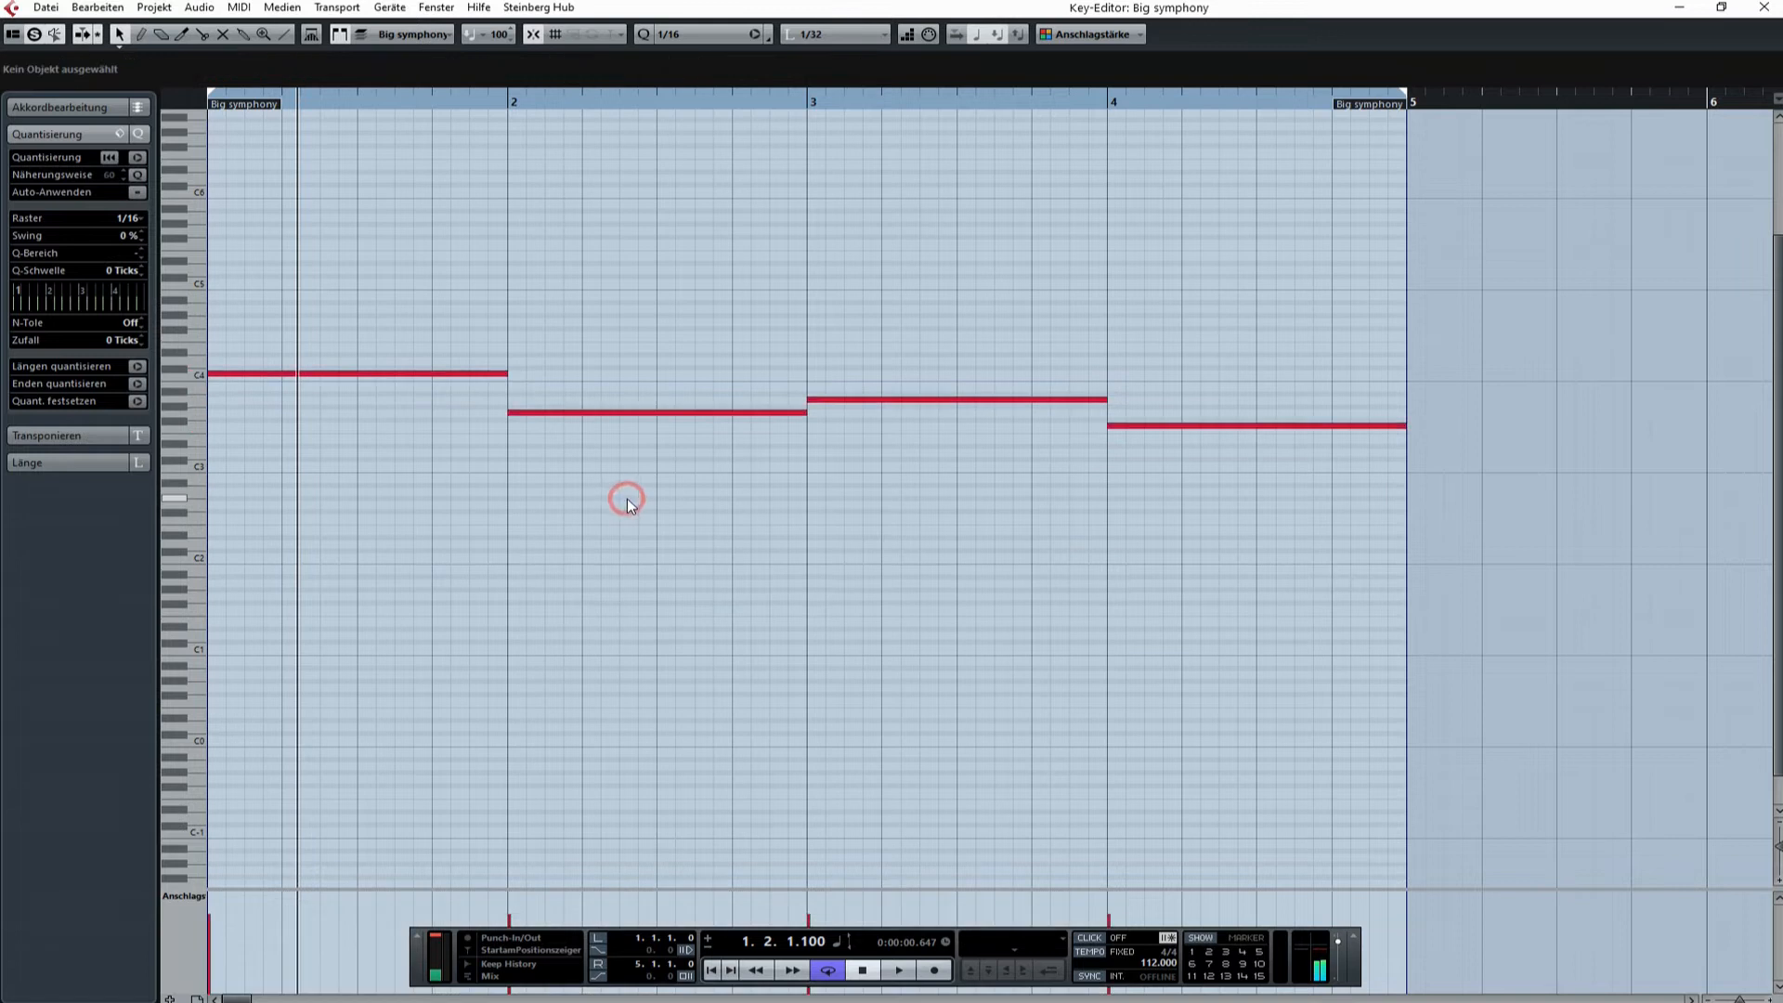
{"action": "left_click", "coordinate": [712, 977]}
{"action": "key", "text": "space"}
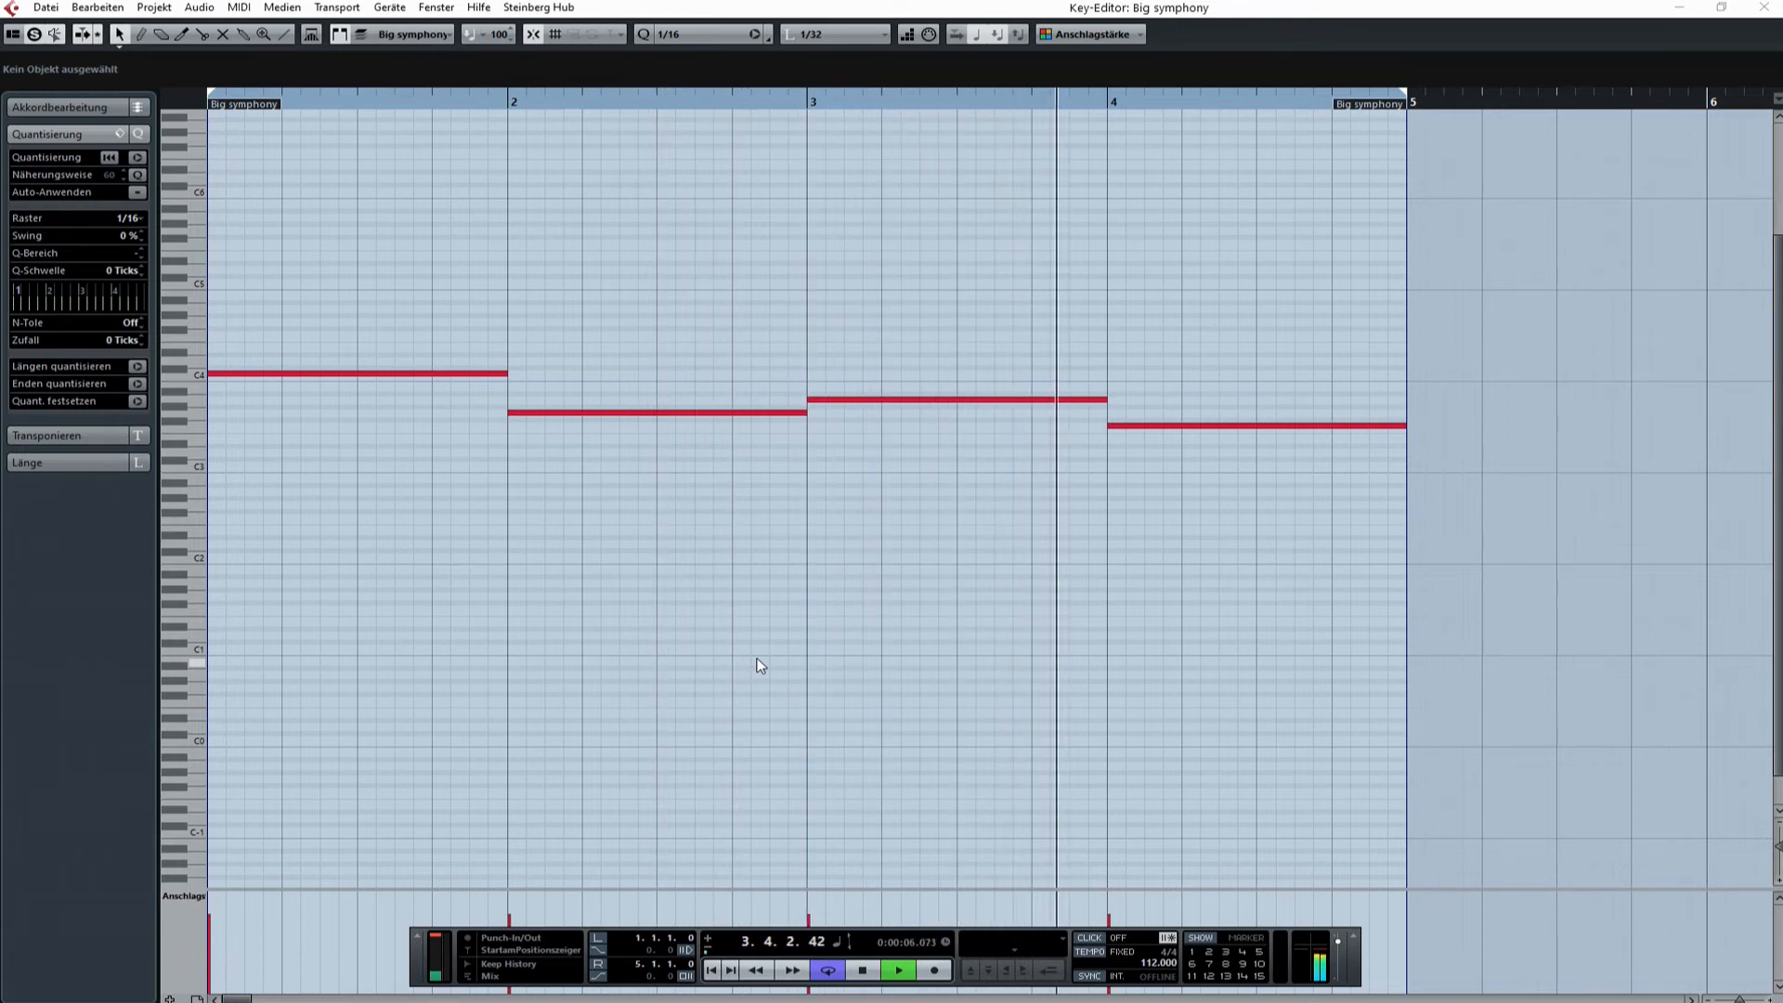
{"action": "key", "text": "space"}
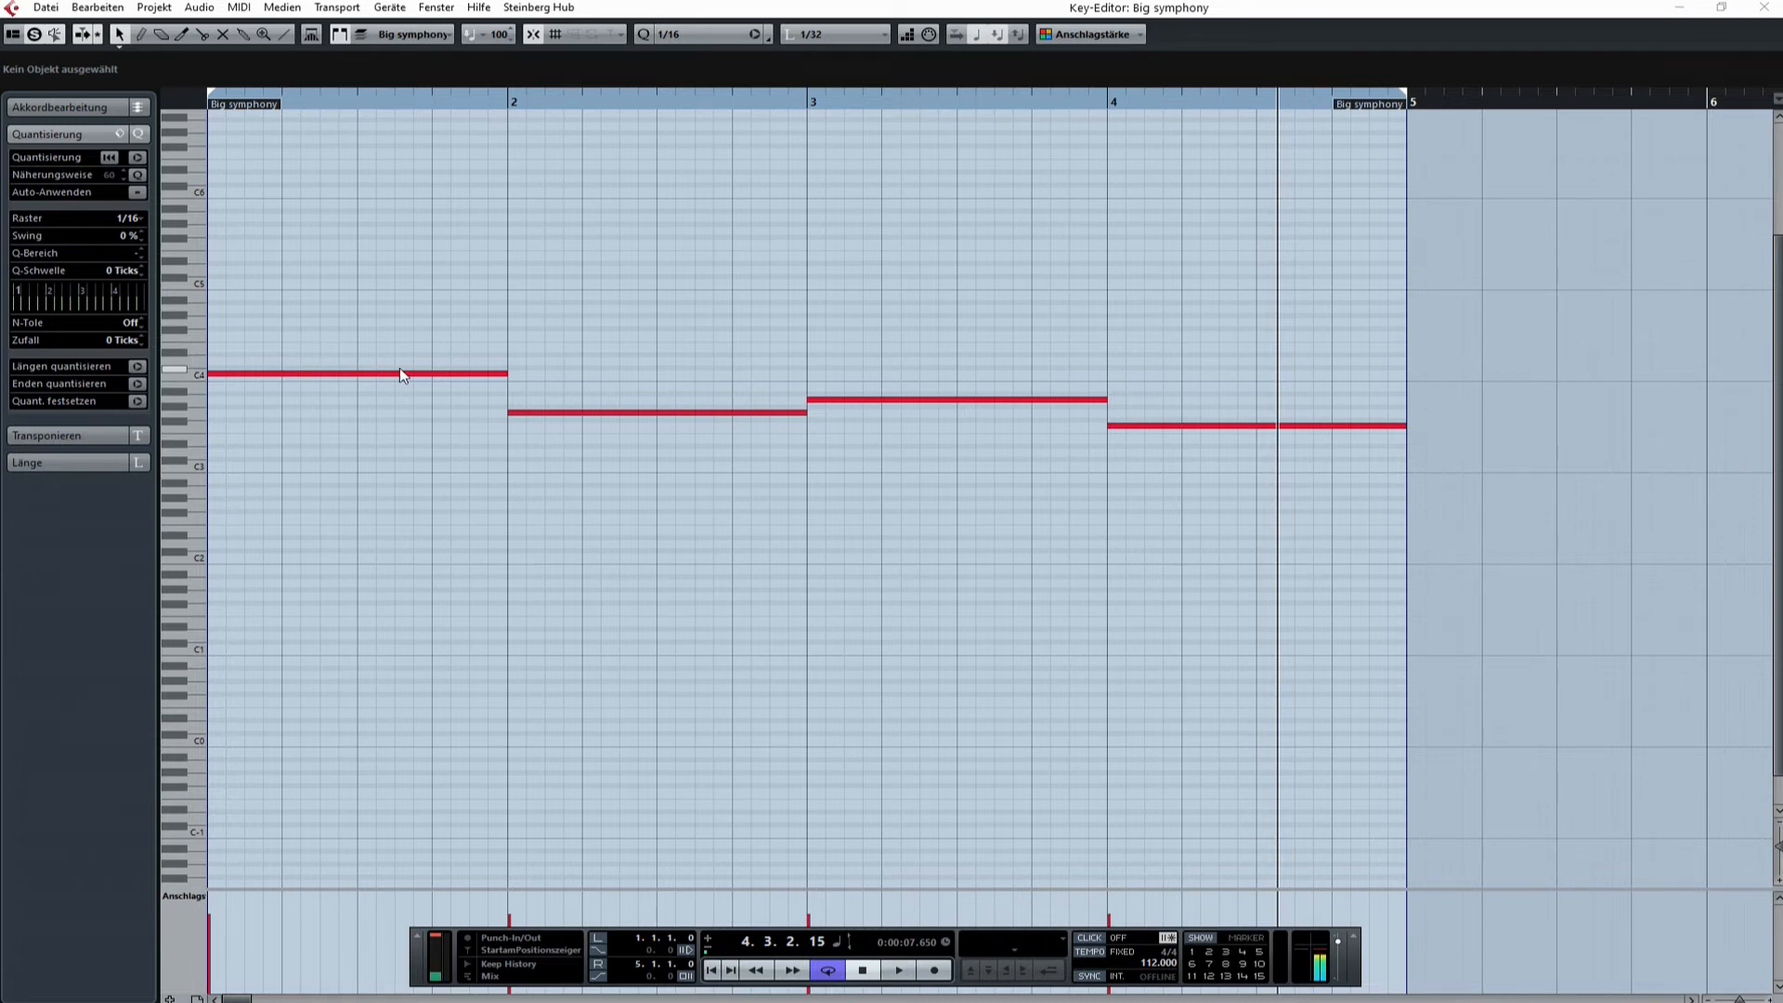
Divide the C4 note in bar 1 into consecutive notes: two quarters, two eighths and a quarter
{"action": "left_click", "coordinate": [470, 374]}
{"action": "left_click_drag", "start_coordinate": [502, 375], "coordinate": [277, 375]}
{"action": "key", "text": "ctrl+d"}
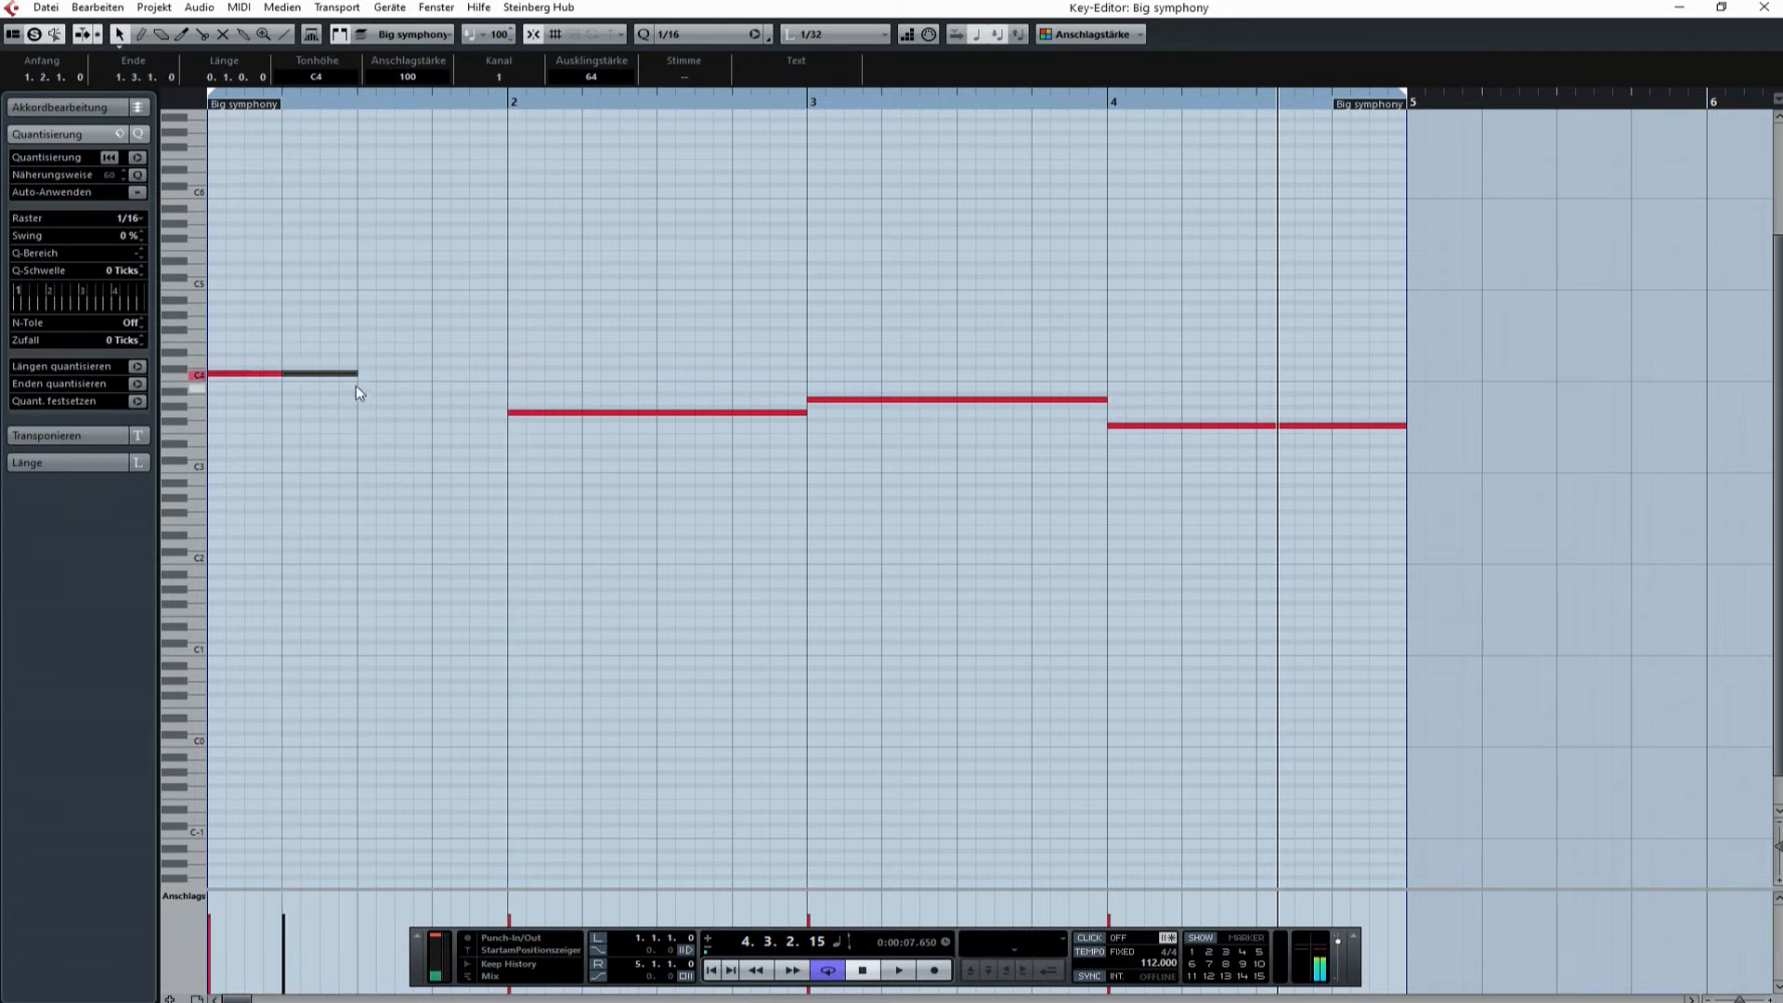
{"action": "key", "text": "ctrl+d"}
{"action": "left_click_drag", "start_coordinate": [432, 373], "coordinate": [395, 373]}
{"action": "key", "text": "ctrl+d"}
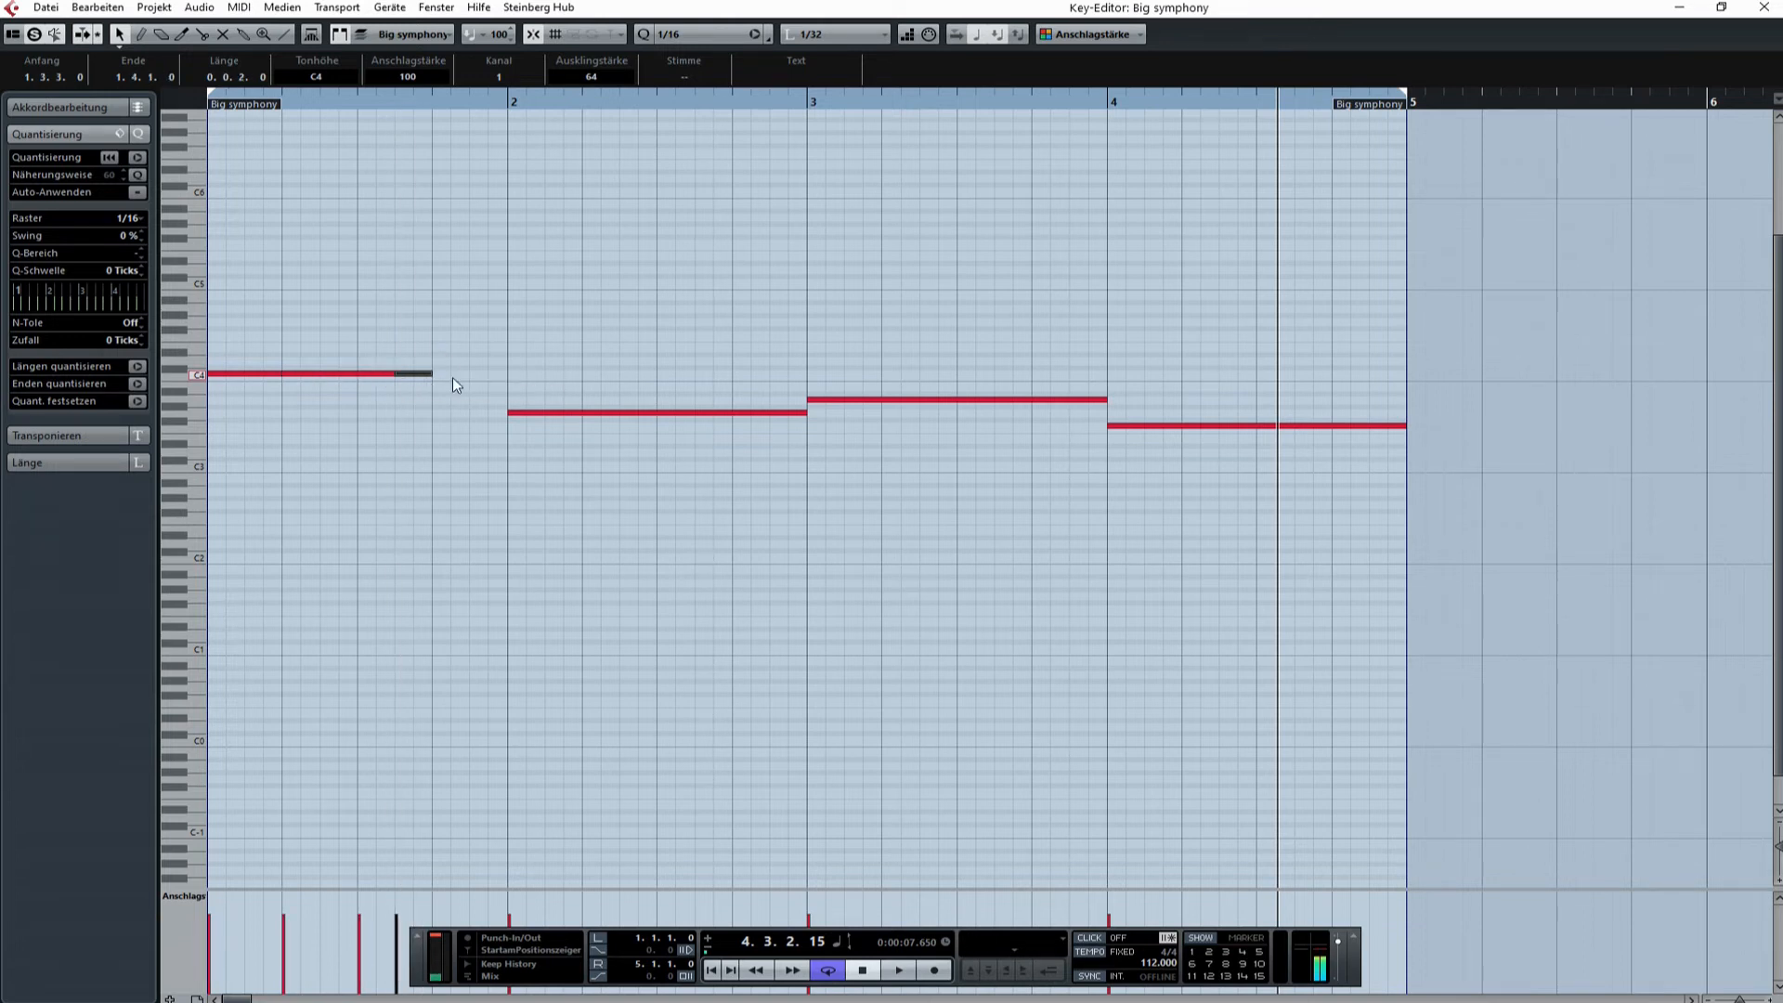
{"action": "key", "text": "ctrl+d"}
{"action": "left_click_drag", "start_coordinate": [469, 375], "coordinate": [507, 374]}
Divide the G3 note in bar 2 into consecutive notes: two eighths followed by three quarters
{"action": "left_click_drag", "start_coordinate": [807, 415], "coordinate": [546, 415]}
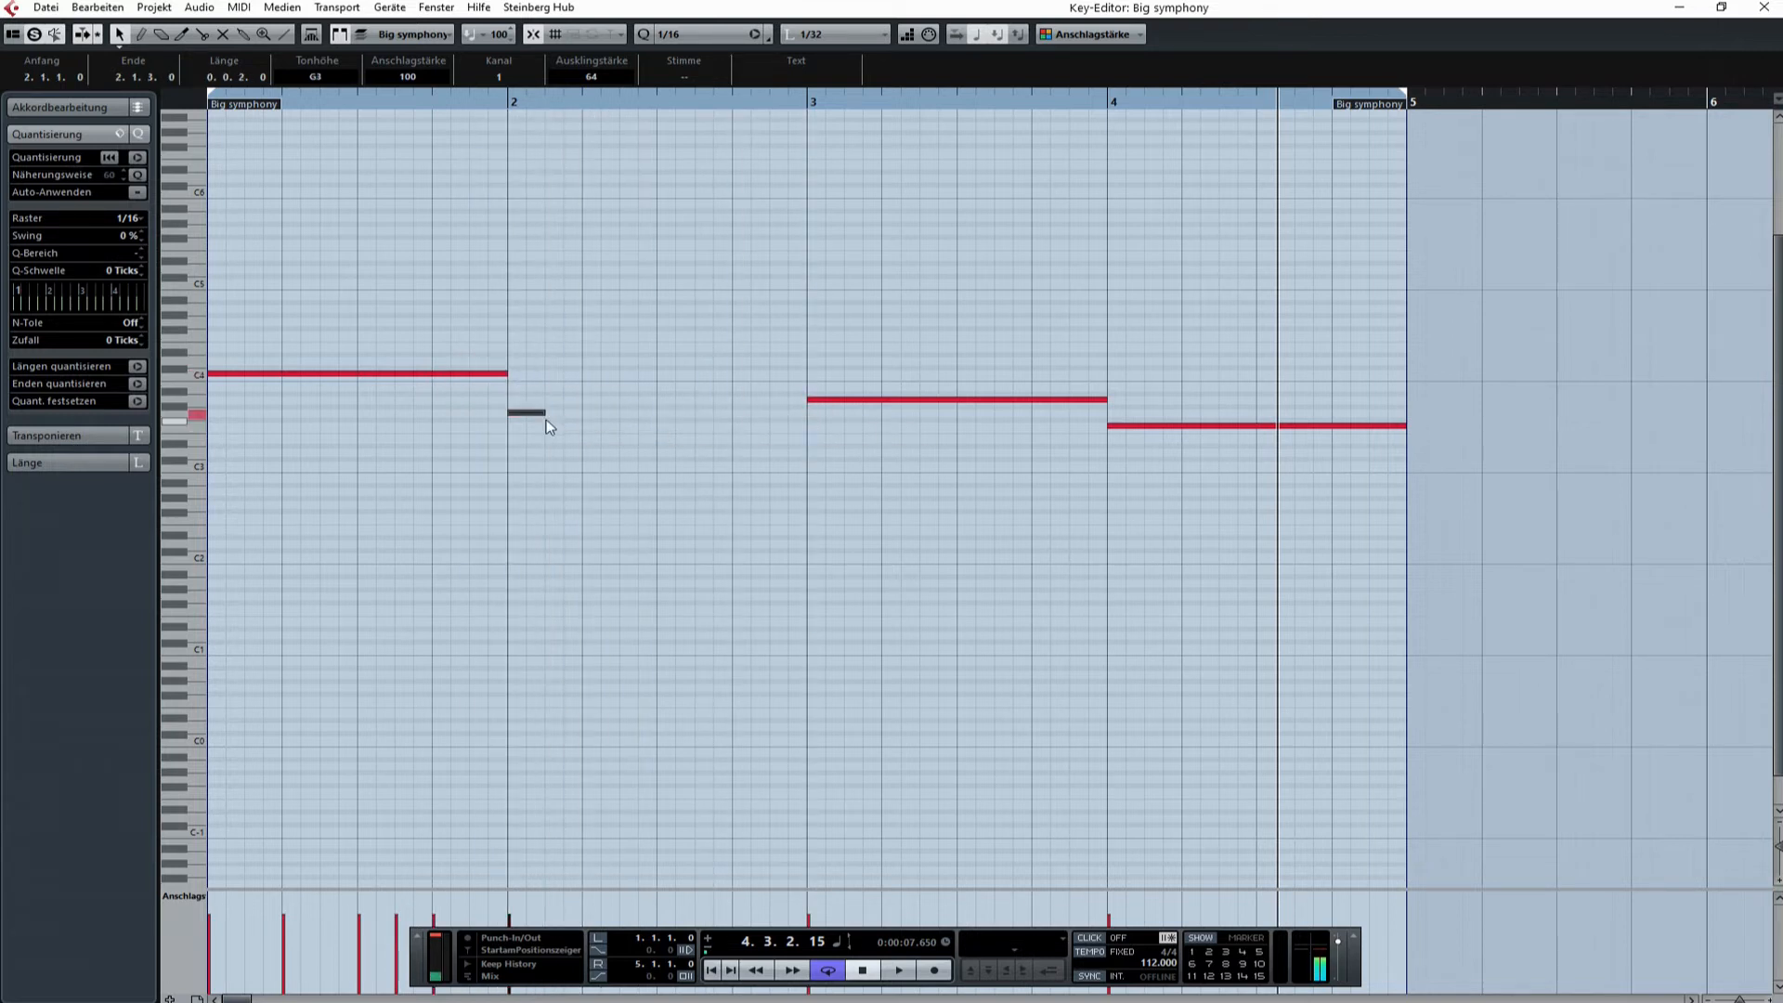
{"action": "key", "text": "ctrl+d"}
{"action": "left_click_drag", "start_coordinate": [619, 413], "coordinate": [655, 416]}
{"action": "key", "text": "ctrl+d"}
{"action": "key", "text": "ctrl+d"}
Divide the A3 note in bar 3 into consecutive notes: a quarter, two eighths and two quarters
{"action": "left_click_drag", "start_coordinate": [1107, 401], "coordinate": [920, 400]}
{"action": "key", "text": "ctrl+d"}
{"action": "key", "text": "ctrl+d"}
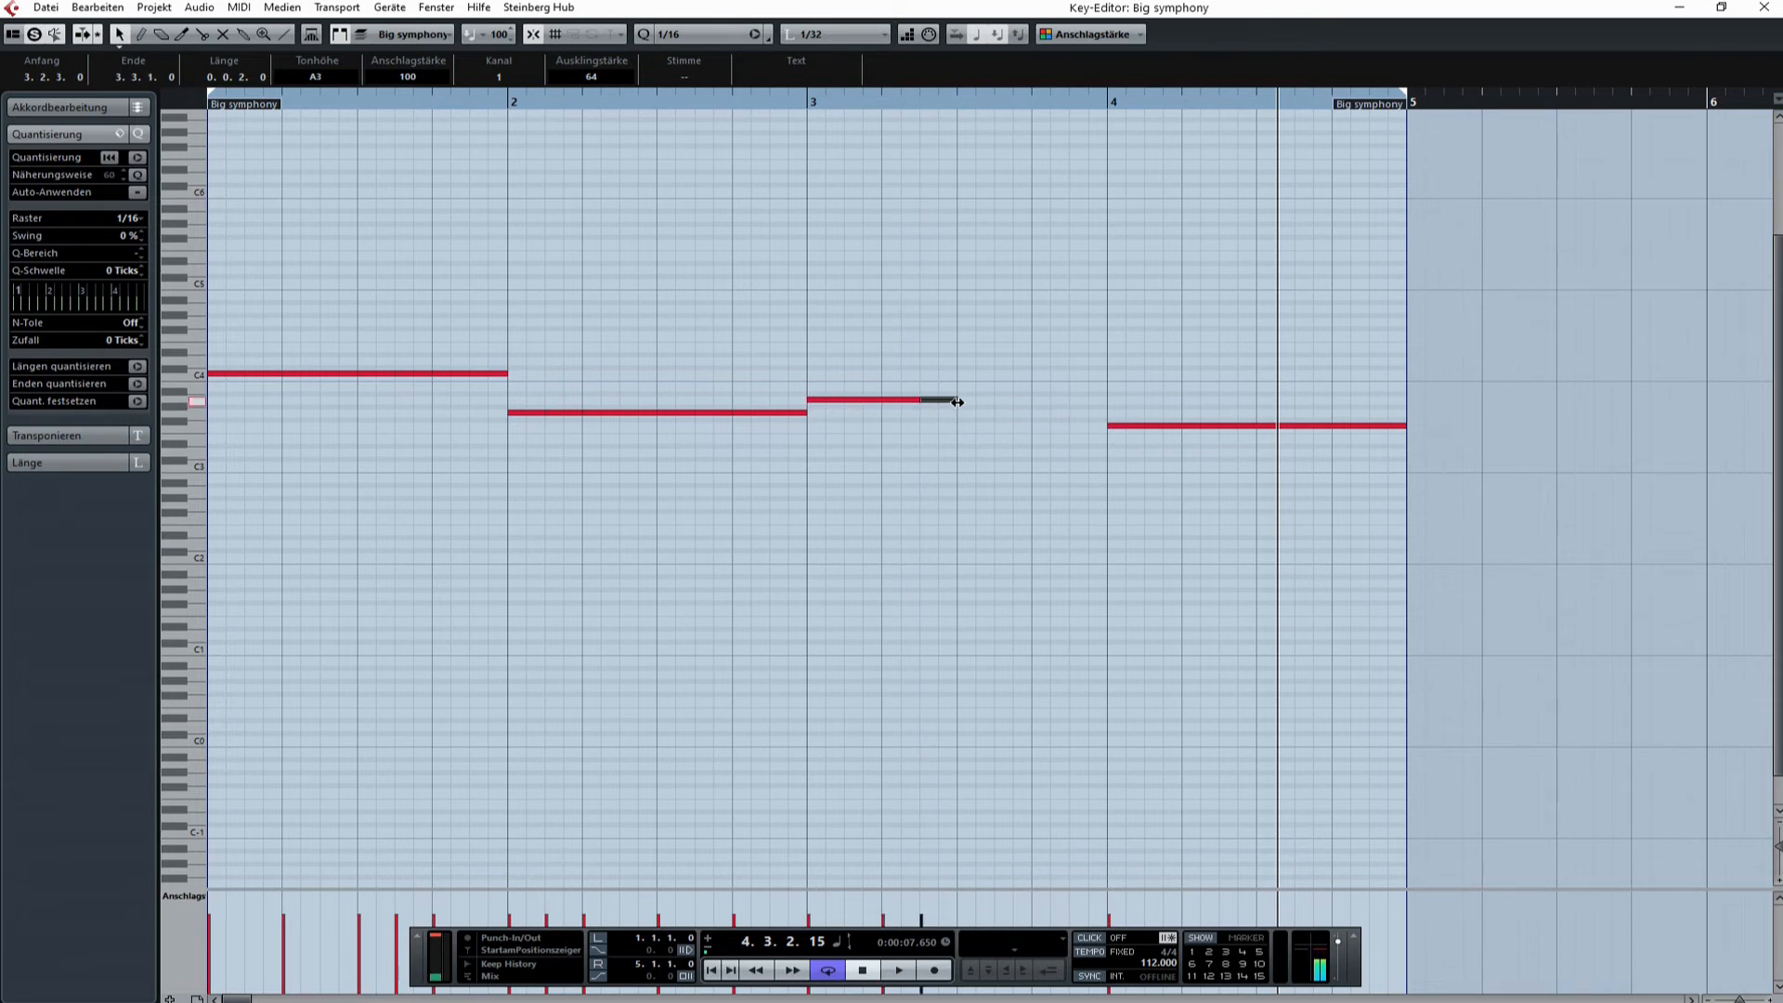
{"action": "left_click_drag", "start_coordinate": [995, 400], "coordinate": [1029, 399]}
{"action": "left_click_drag", "start_coordinate": [1029, 401], "coordinate": [1106, 407]}
Divide the F3 note in bar 4 into consecutive notes: two quarters followed by four eighths
{"action": "left_click_drag", "start_coordinate": [1400, 428], "coordinate": [1179, 427]}
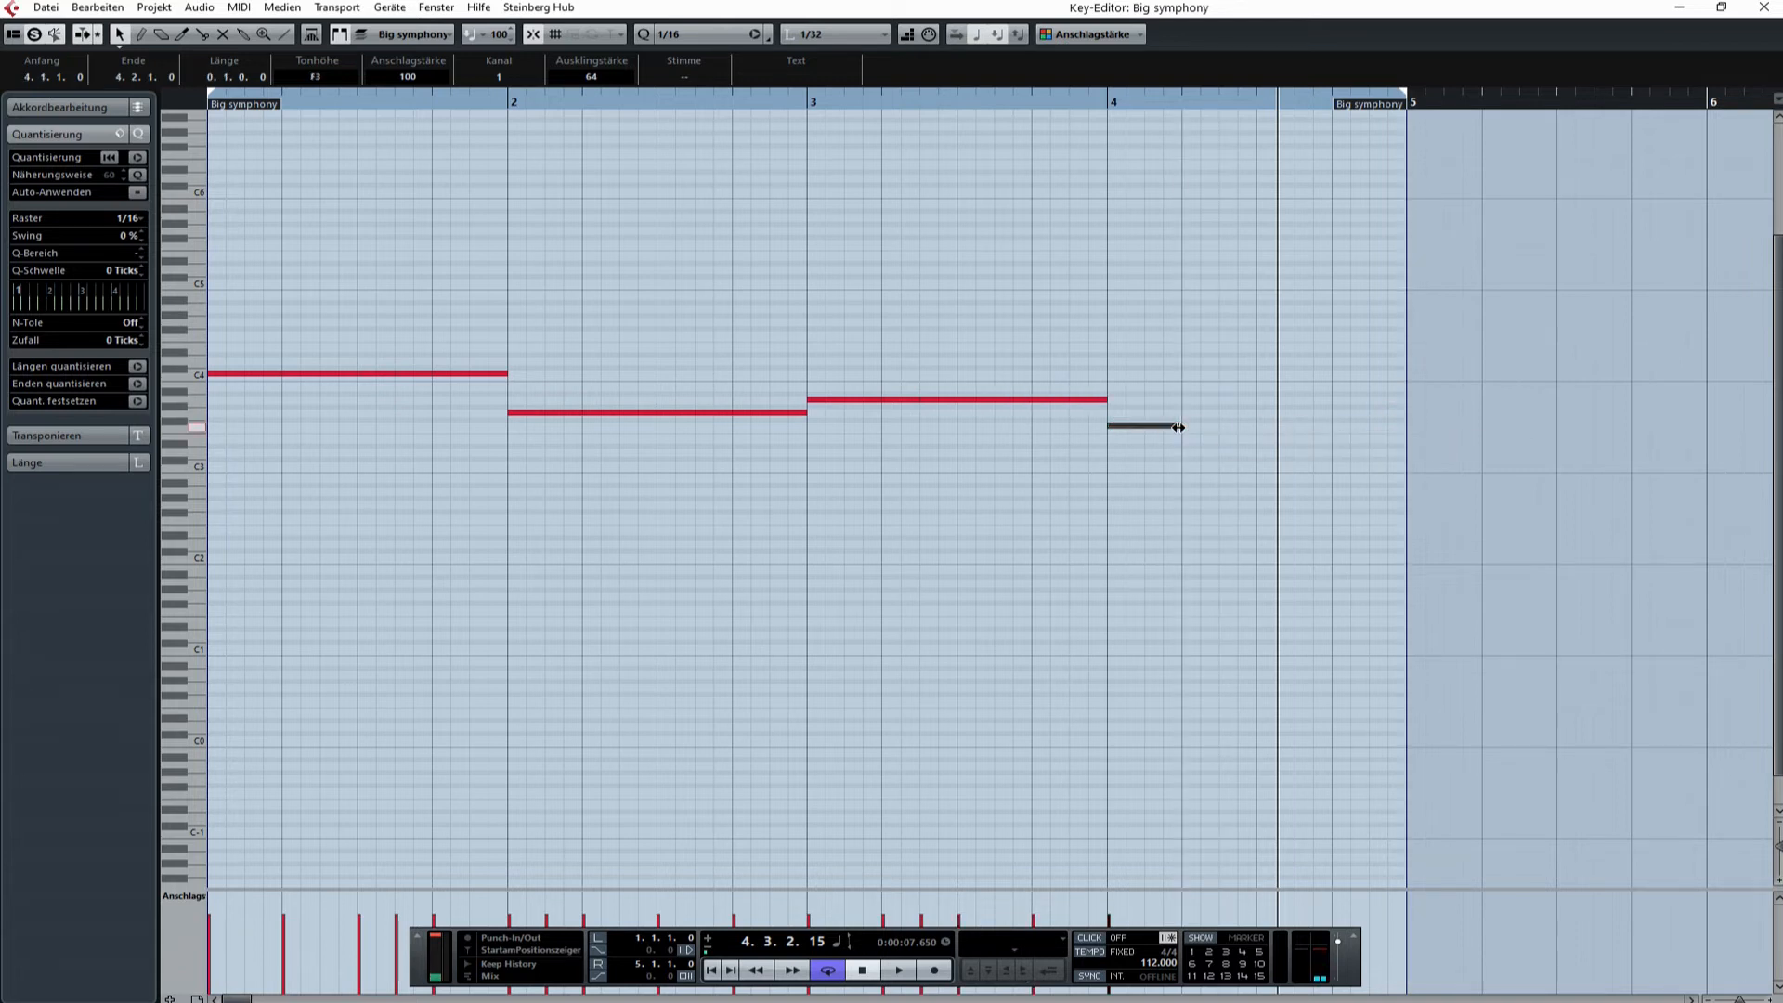
{"action": "left_click_drag", "start_coordinate": [1331, 424], "coordinate": [1296, 425]}
{"action": "key", "text": "ctrl+d"}
{"action": "key", "text": "ctrl+d"}
{"action": "key", "text": "ctrl+d"}
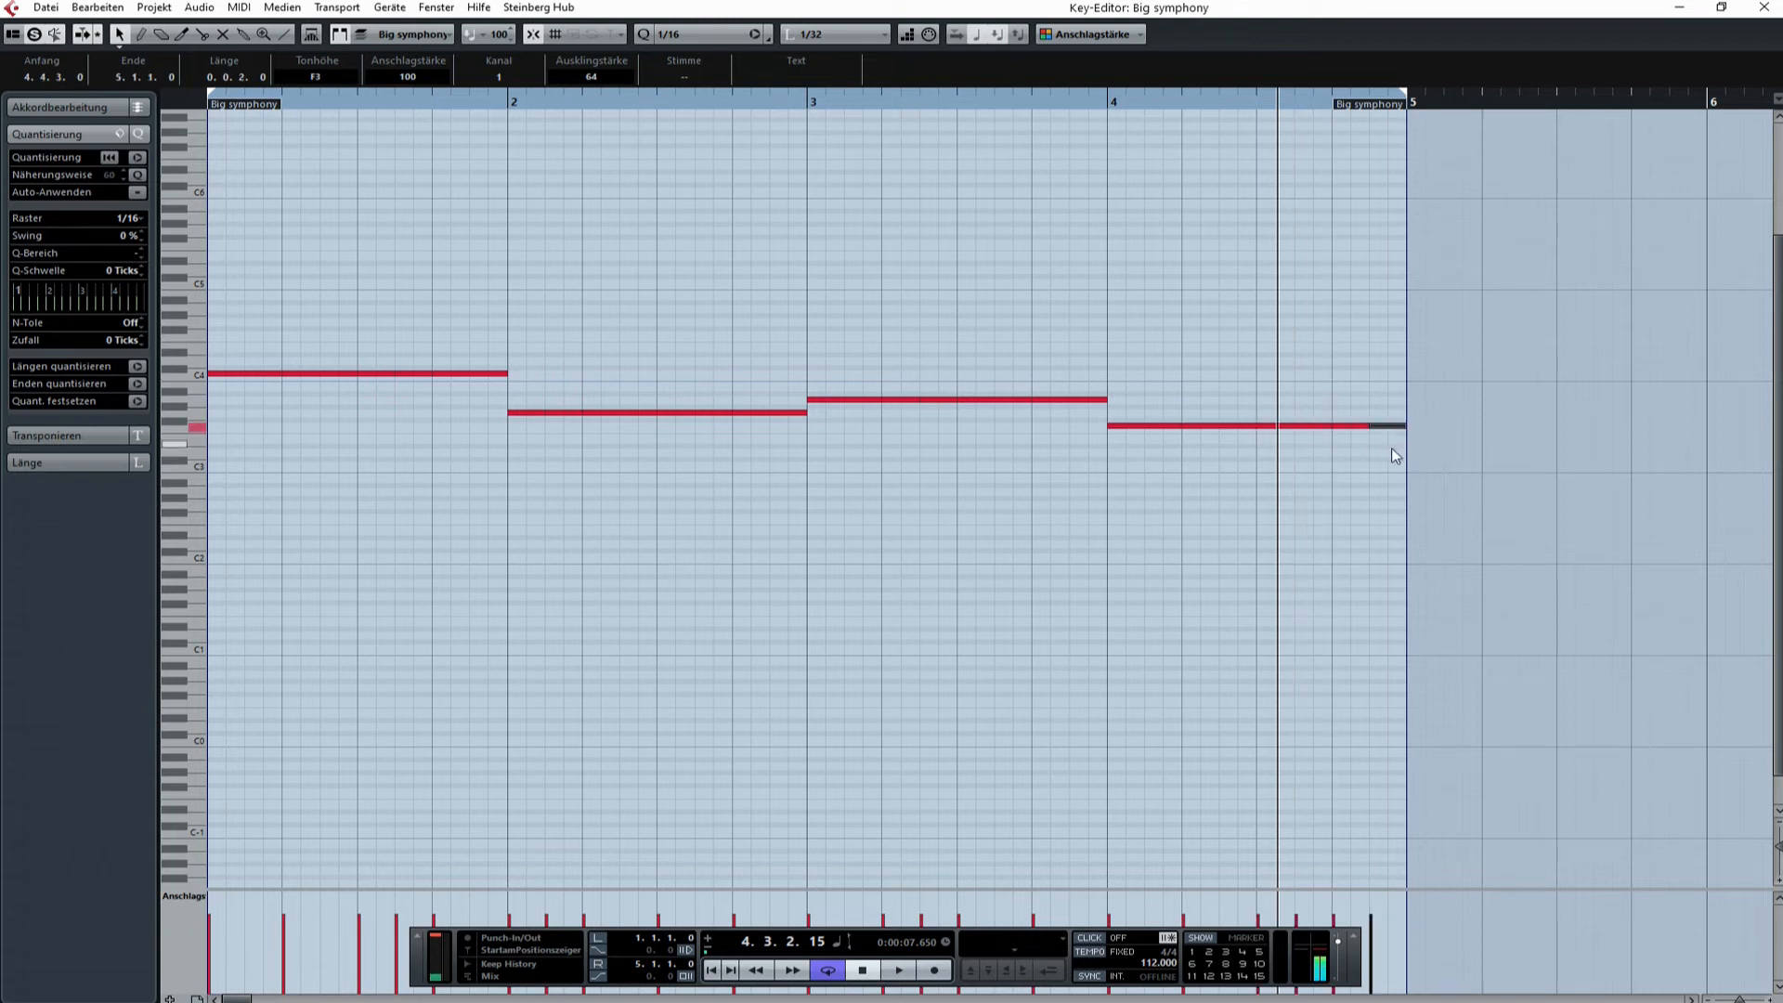
Play the new rhythm from the start of bar 1, then stop playback
{"action": "left_click", "coordinate": [712, 969]}
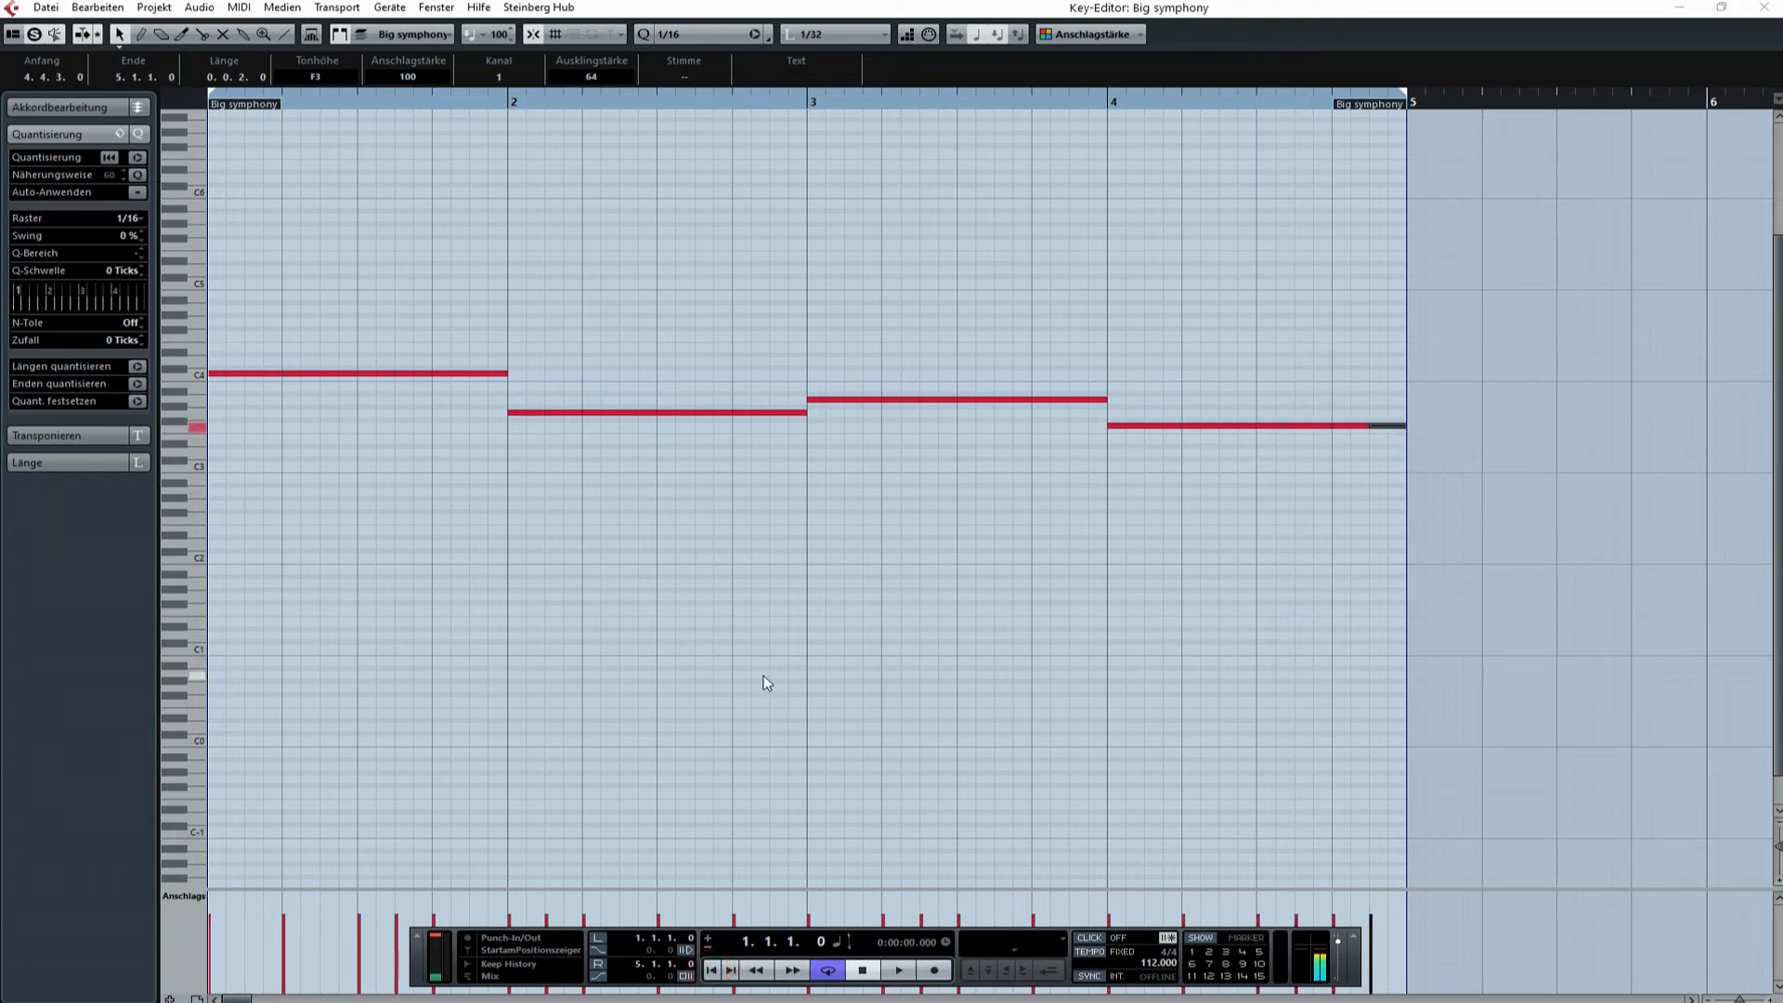
{"action": "key", "text": "space"}
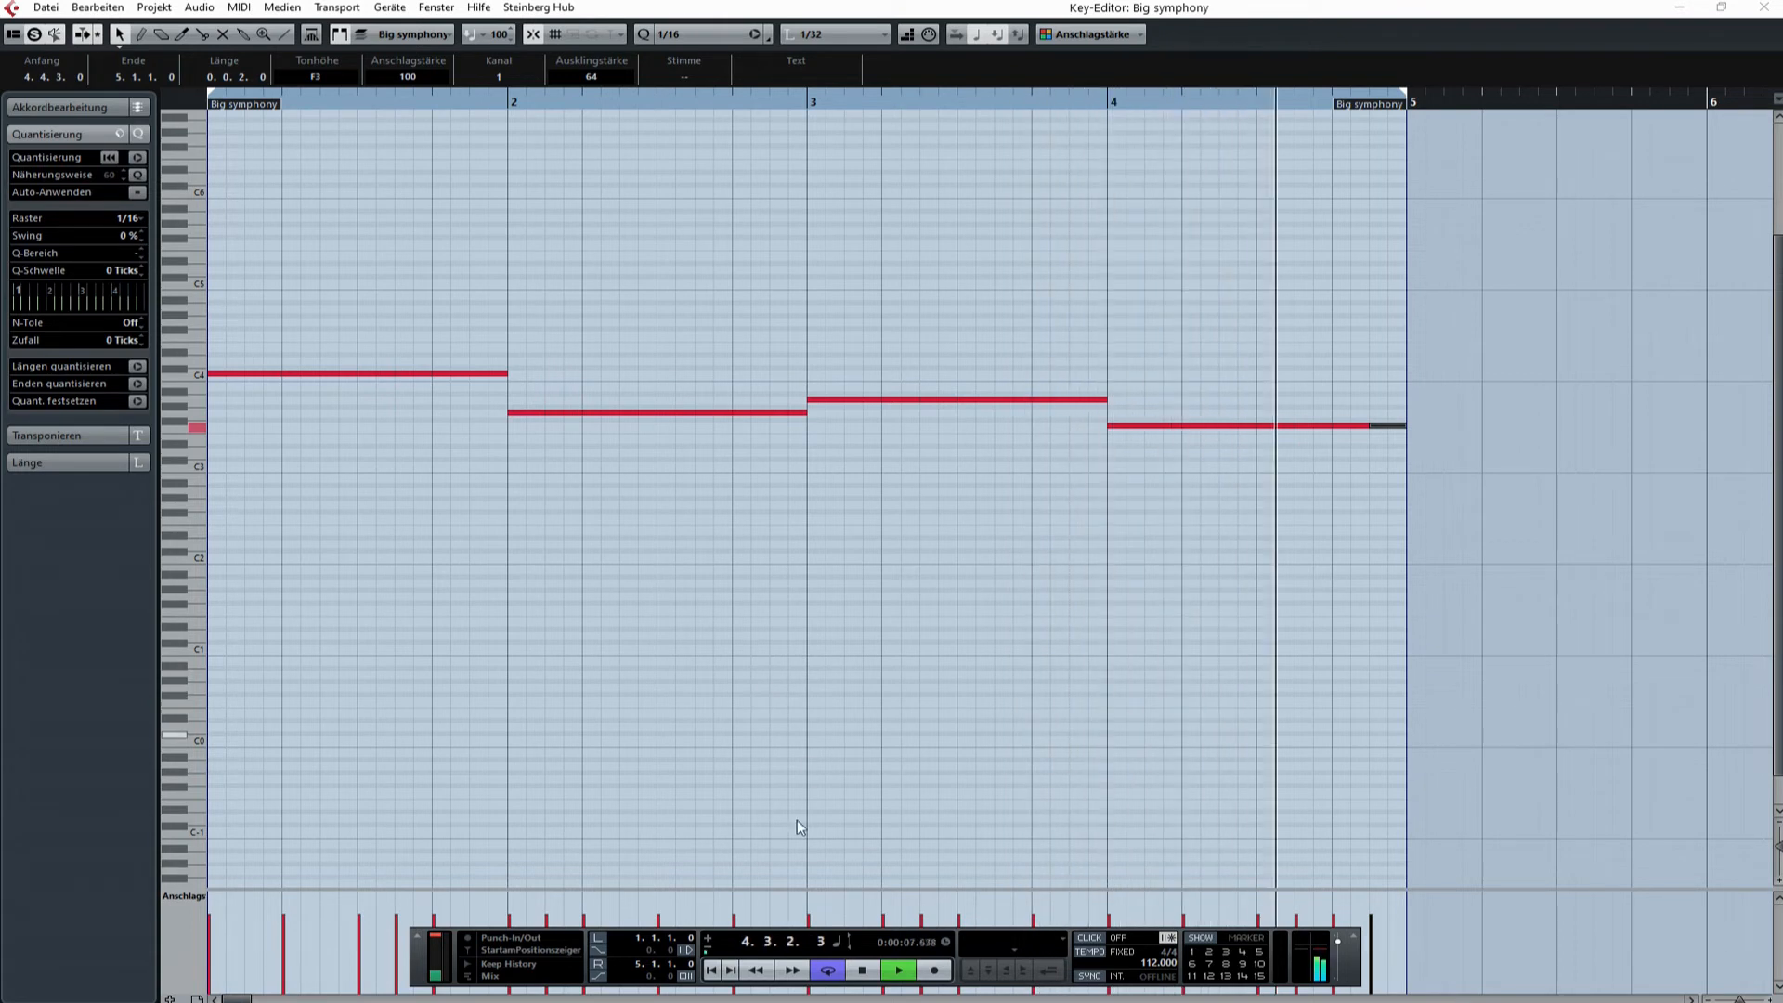
{"action": "left_click", "coordinate": [861, 971]}
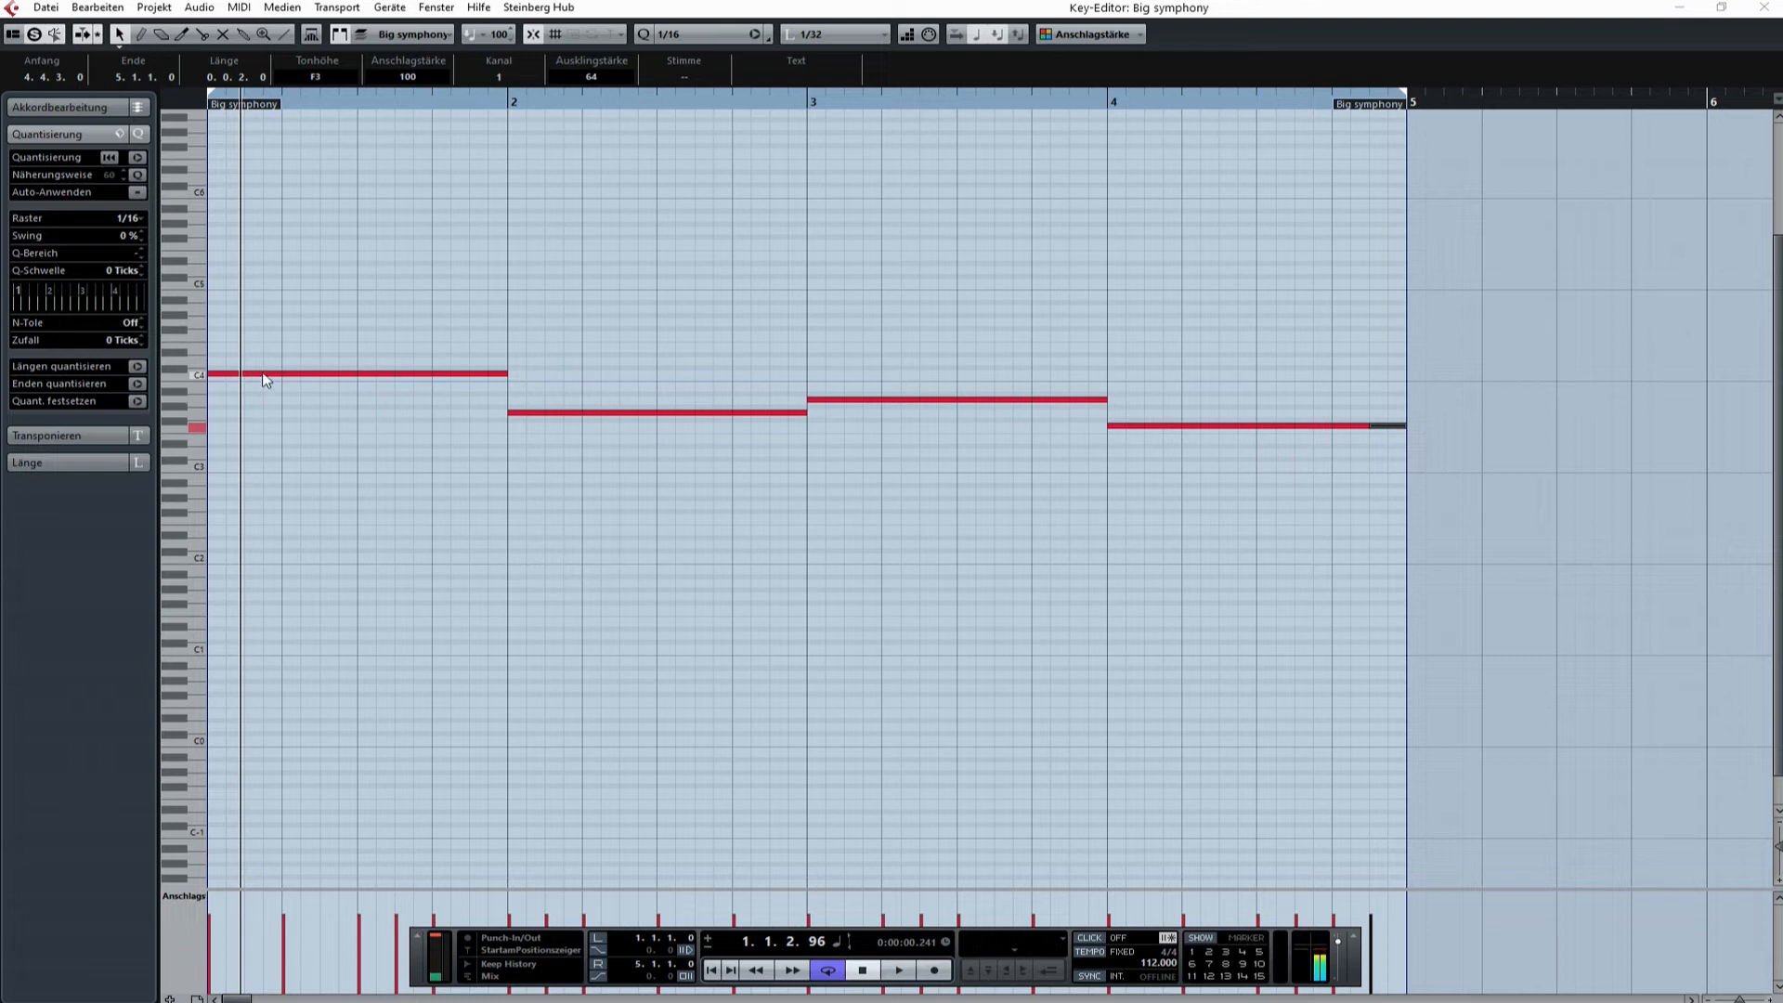
{"action": "left_click", "coordinate": [344, 373]}
{"action": "left_click", "coordinate": [371, 373]}
{"action": "left_click", "coordinate": [411, 375]}
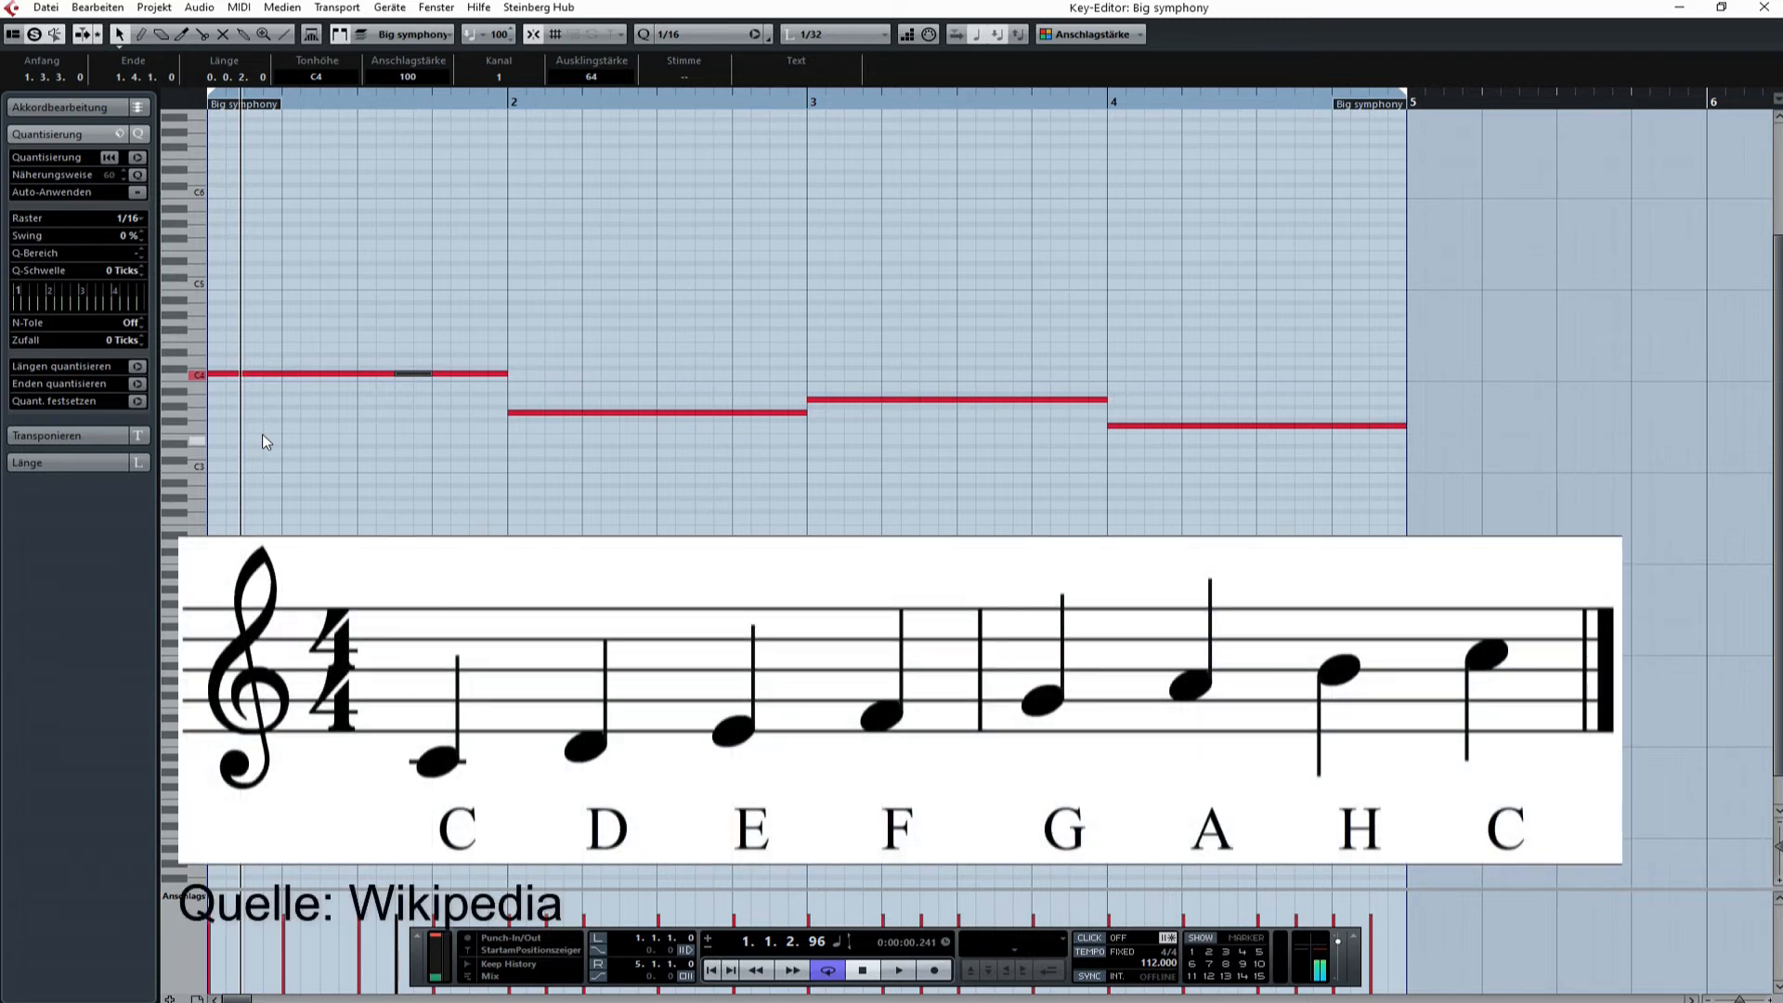
{"action": "left_click", "coordinate": [423, 381]}
Repitch bar 1 into a melody, moving the second note to A3, the fourth to D4 and the last to E4
{"action": "left_click", "coordinate": [318, 375]}
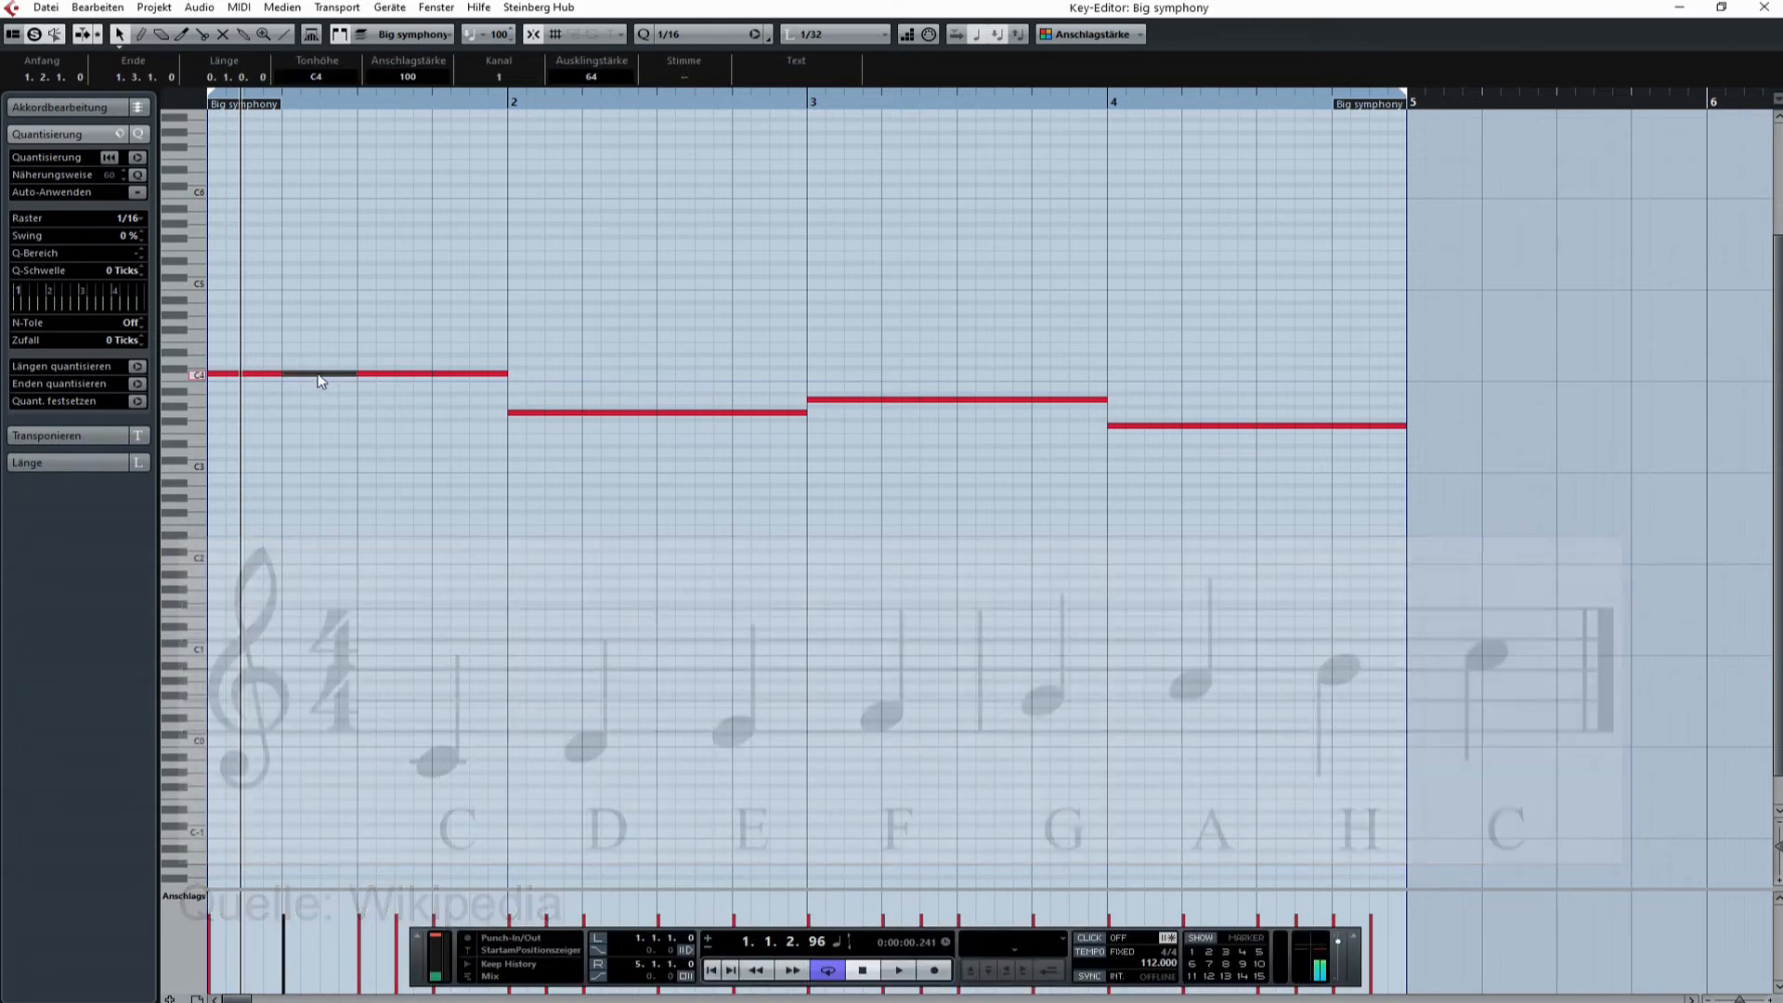
{"action": "left_click_drag", "start_coordinate": [317, 381], "coordinate": [320, 406]}
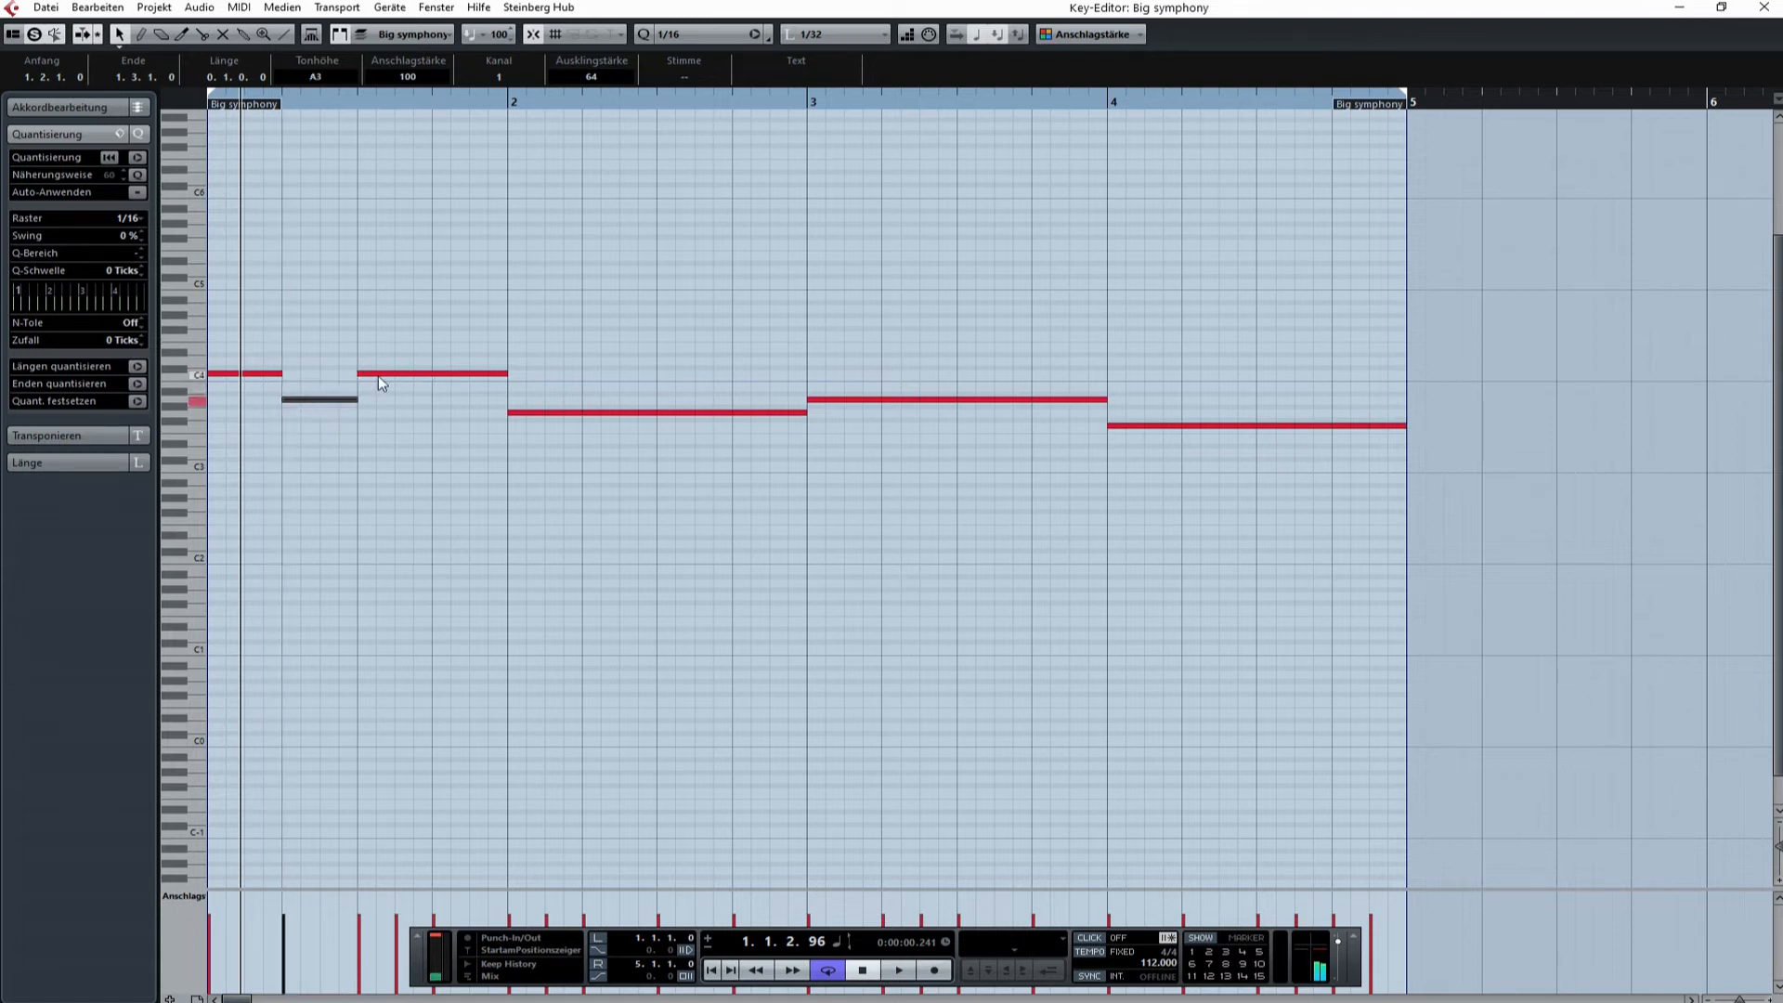
{"action": "left_click", "coordinate": [409, 375]}
{"action": "left_click_drag", "start_coordinate": [409, 375], "coordinate": [414, 361]}
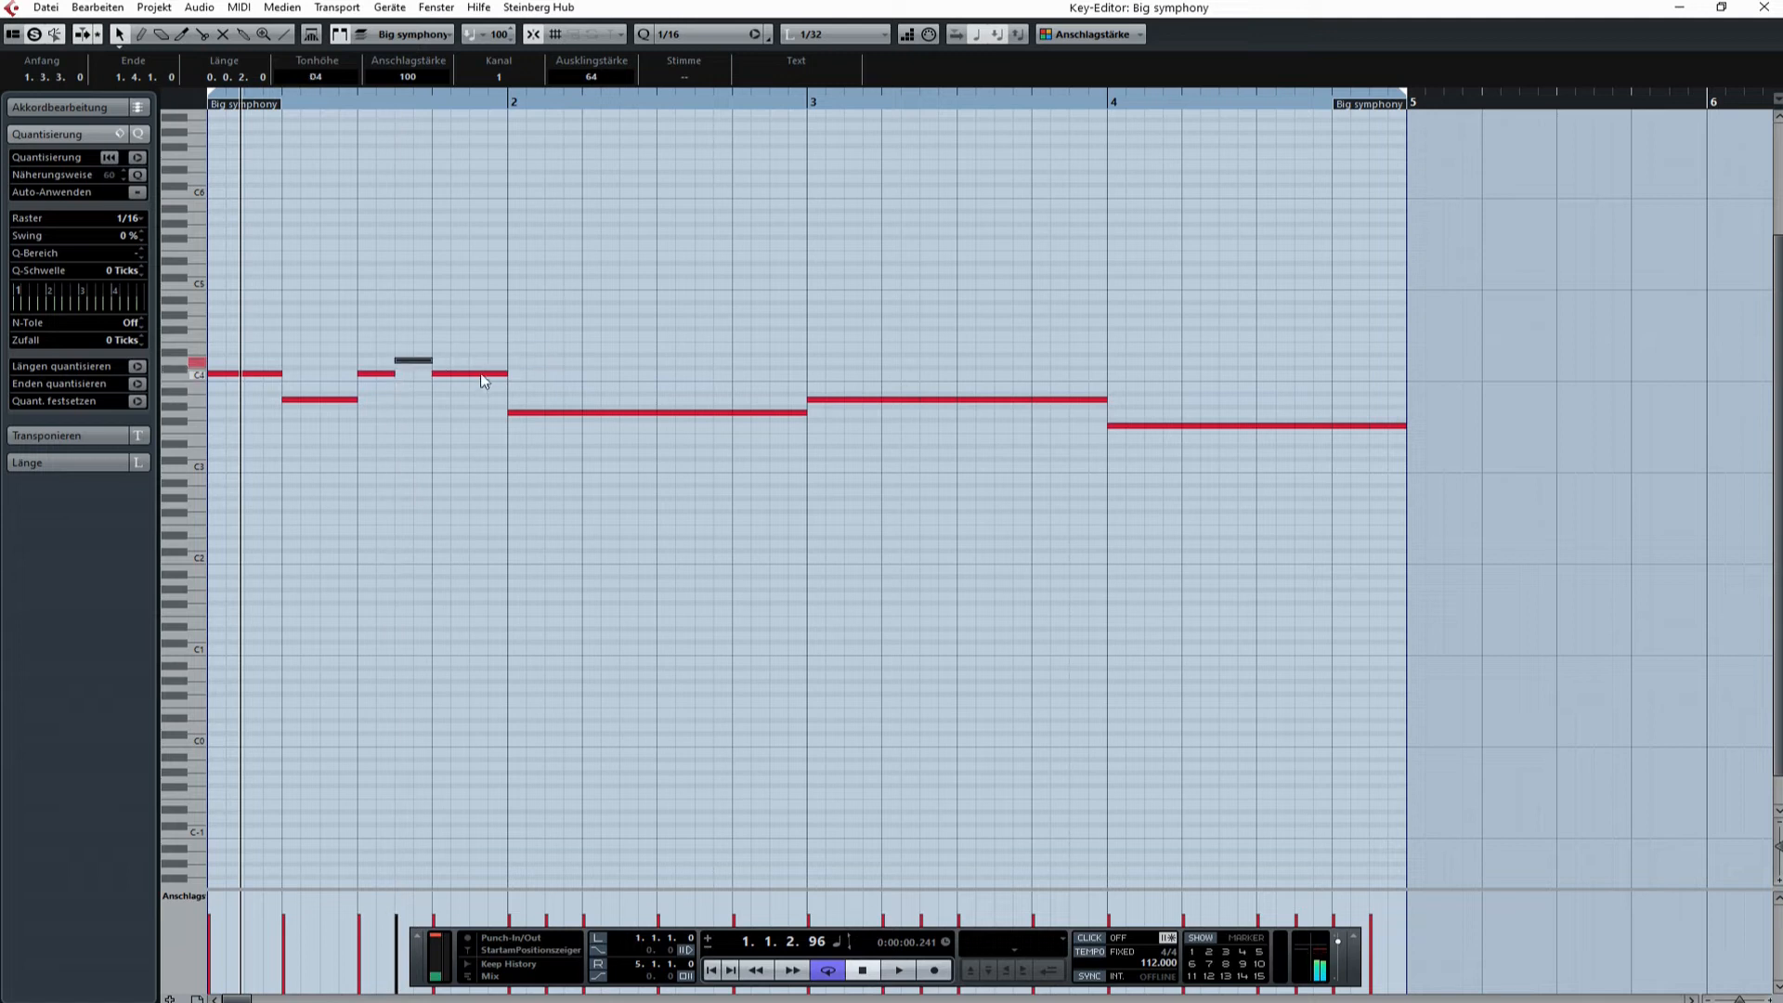
{"action": "left_click", "coordinate": [482, 375]}
{"action": "left_click_drag", "start_coordinate": [481, 351], "coordinate": [481, 349]}
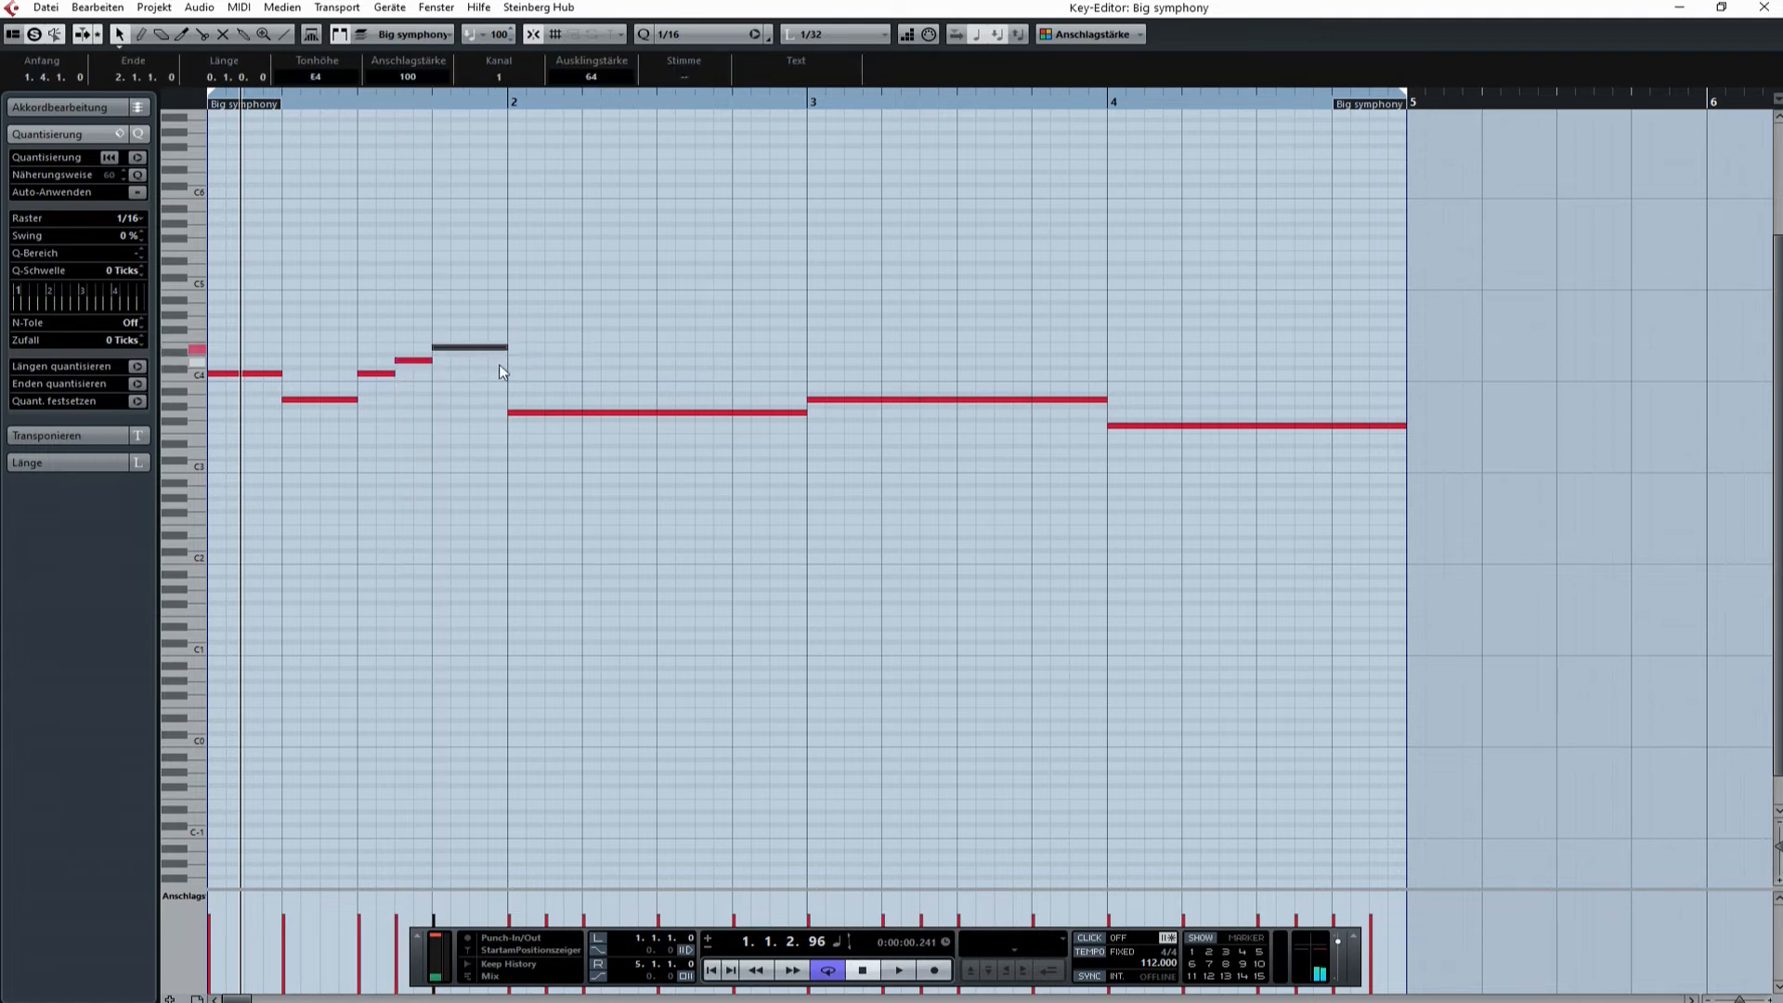
Repitch the five notes in bar 2 to the sequence G3, A3, C4, G3 and E3
{"action": "left_click_drag", "start_coordinate": [534, 415], "coordinate": [580, 425]}
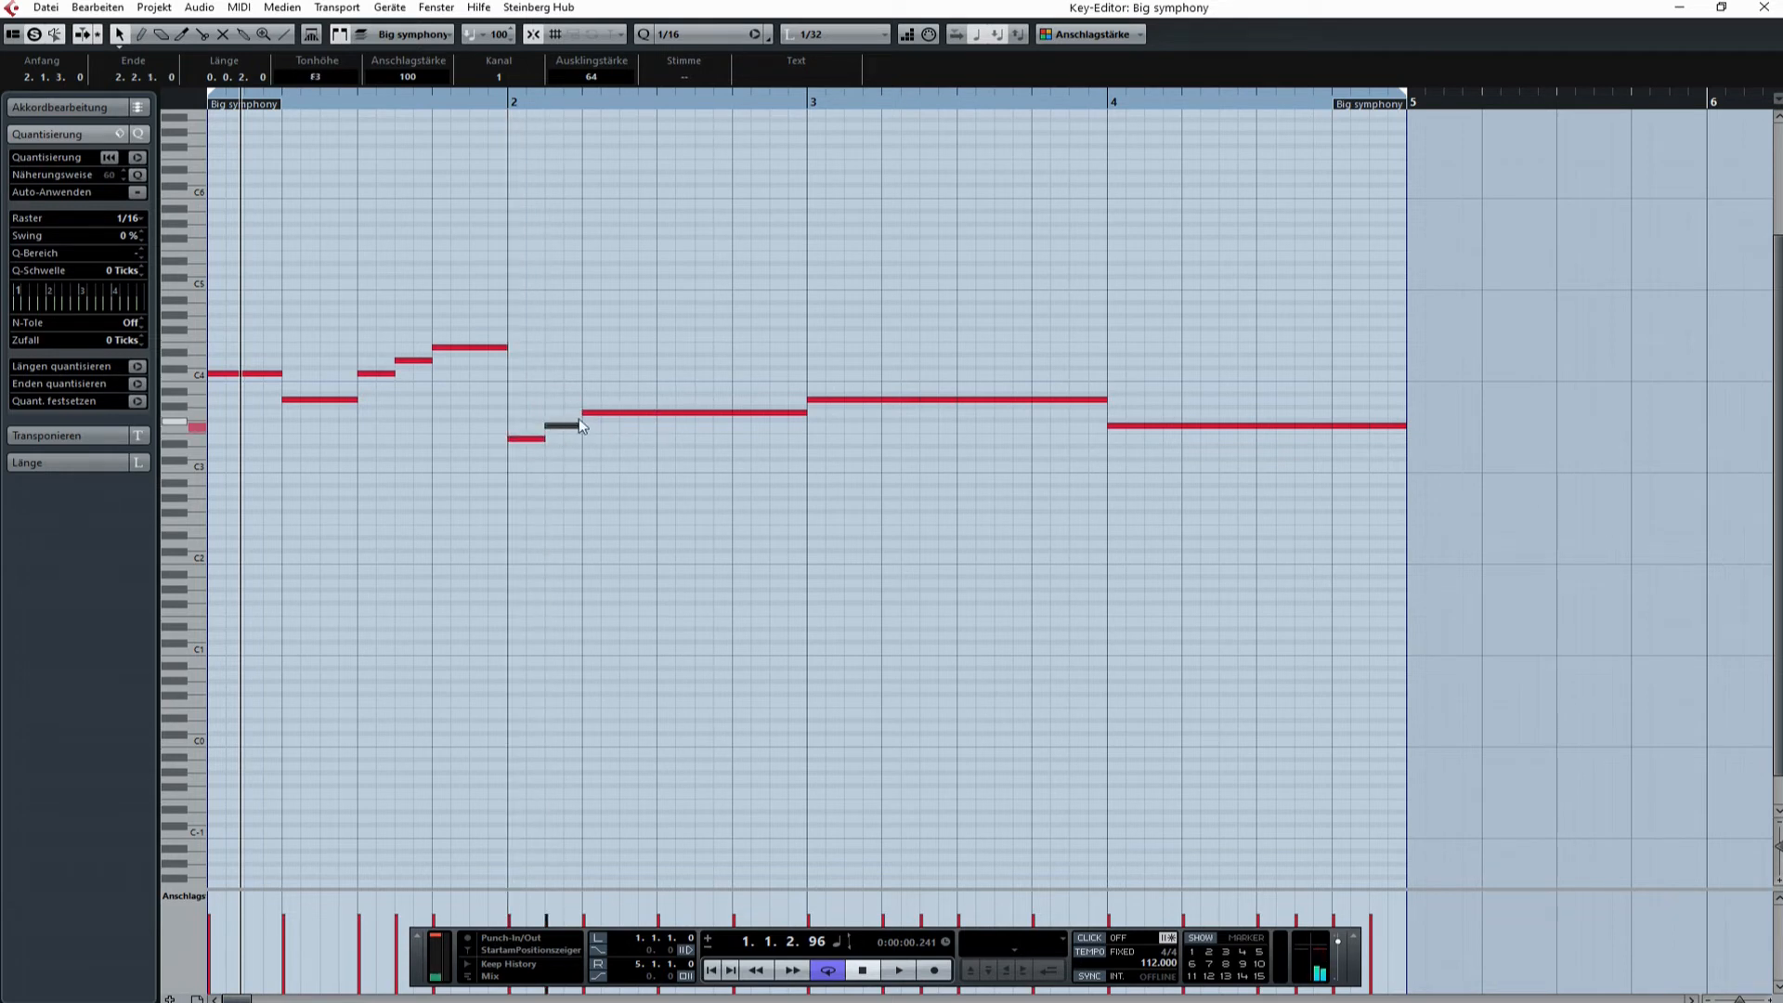
{"action": "left_click", "coordinate": [535, 438], "text": "shift"}
{"action": "left_click_drag", "start_coordinate": [534, 437], "coordinate": [615, 374]}
{"action": "key", "text": "Up"}
{"action": "key", "text": "Up"}
{"action": "left_click_drag", "start_coordinate": [709, 413], "coordinate": [708, 430]}
{"action": "left_click_drag", "start_coordinate": [526, 407], "coordinate": [527, 414]}
{"action": "left_click_drag", "start_coordinate": [694, 426], "coordinate": [763, 448]}
Repitch the five notes in bar 3 to the sequence C4, A3, C4, D4 and G4
{"action": "left_click_drag", "start_coordinate": [851, 399], "coordinate": [852, 373]}
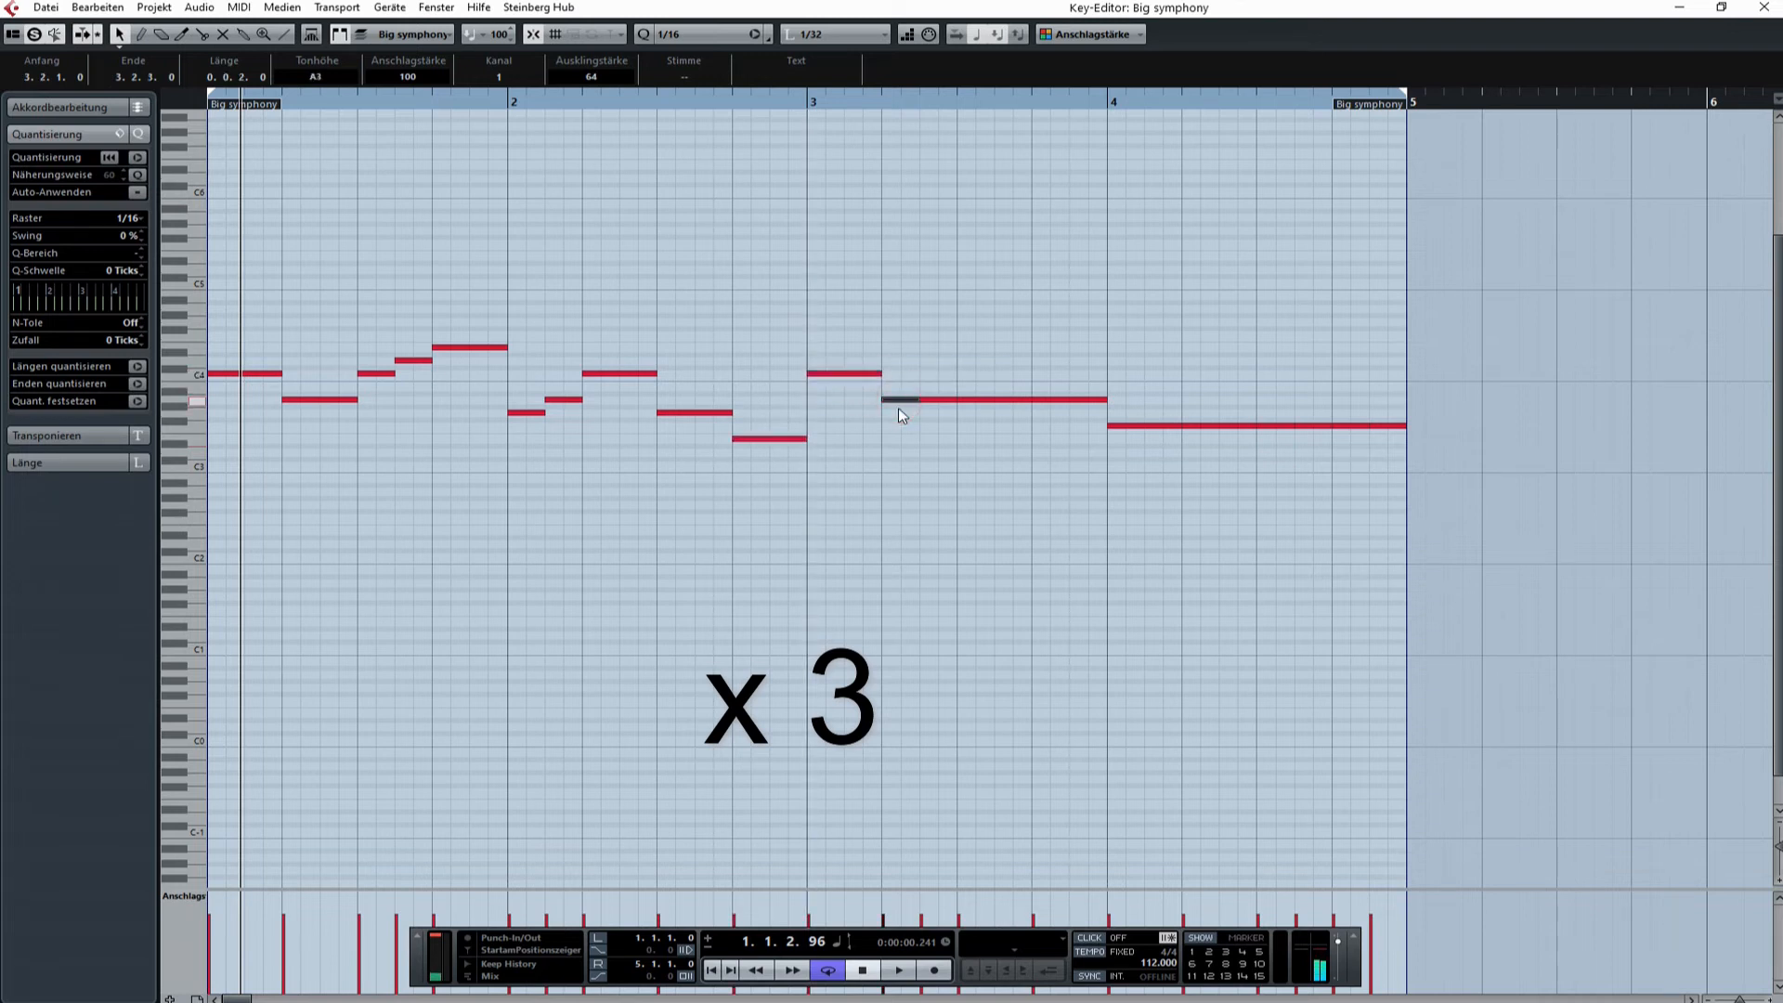
{"action": "left_click", "coordinate": [938, 400]}
{"action": "key", "text": "Up"}
{"action": "key", "text": "Up"}
{"action": "key", "text": "Up"}
{"action": "left_click", "coordinate": [966, 401]}
{"action": "key", "text": "Up"}
{"action": "key", "text": "Up"}
{"action": "key", "text": "Up"}
{"action": "key", "text": "Up"}
{"action": "key", "text": "Up"}
{"action": "left_click", "coordinate": [1044, 399]}
{"action": "key", "text": "Up"}
{"action": "key", "text": "Up"}
{"action": "key", "text": "Up"}
{"action": "key", "text": "Up"}
{"action": "key", "text": "Up"}
{"action": "key", "text": "Up"}
{"action": "key", "text": "Up"}
{"action": "key", "text": "Up"}
{"action": "key", "text": "Up"}
{"action": "key", "text": "Up"}
Repitch the six notes in bar 4 to the sequence F4, A3, C4, F4, A4 and C5
{"action": "left_click", "coordinate": [1118, 425]}
{"action": "key", "text": "Up"}
{"action": "key", "text": "Up"}
{"action": "key", "text": "Up"}
{"action": "key", "text": "Up"}
{"action": "key", "text": "Up"}
{"action": "key", "text": "Up"}
{"action": "key", "text": "Up"}
{"action": "key", "text": "Up"}
{"action": "key", "text": "Up"}
{"action": "key", "text": "Up"}
{"action": "key", "text": "Up"}
{"action": "key", "text": "Up"}
{"action": "left_click", "coordinate": [1199, 425]}
{"action": "key", "text": "Up"}
{"action": "key", "text": "Up"}
{"action": "key", "text": "Up"}
{"action": "key", "text": "Up"}
{"action": "left_click", "coordinate": [1263, 426]}
{"action": "key", "text": "Up"}
{"action": "key", "text": "Up"}
{"action": "key", "text": "Up"}
{"action": "key", "text": "Up"}
{"action": "key", "text": "Up"}
{"action": "key", "text": "Up"}
{"action": "key", "text": "Up"}
{"action": "left_click", "coordinate": [1314, 426]}
{"action": "key", "text": "Up"}
{"action": "key", "text": "Up"}
{"action": "key", "text": "Up"}
{"action": "key", "text": "Up"}
{"action": "key", "text": "Up"}
{"action": "key", "text": "Up"}
{"action": "key", "text": "Up"}
{"action": "key", "text": "Up"}
{"action": "key", "text": "Up"}
{"action": "key", "text": "Up"}
{"action": "key", "text": "Up"}
{"action": "key", "text": "Up"}
{"action": "left_click", "coordinate": [1341, 426]}
{"action": "key", "text": "Up"}
{"action": "key", "text": "Up"}
{"action": "key", "text": "Up"}
{"action": "key", "text": "Up"}
{"action": "key", "text": "Up"}
{"action": "key", "text": "Up"}
{"action": "key", "text": "Up"}
{"action": "key", "text": "Up"}
{"action": "key", "text": "Up"}
{"action": "key", "text": "Up"}
{"action": "key", "text": "Up"}
{"action": "key", "text": "Up"}
{"action": "key", "text": "Up"}
{"action": "key", "text": "Up"}
{"action": "key", "text": "Up"}
{"action": "key", "text": "Up"}
{"action": "left_click", "coordinate": [1388, 426]}
{"action": "key", "text": "Up"}
{"action": "key", "text": "Up"}
{"action": "key", "text": "Up"}
{"action": "key", "text": "Up"}
{"action": "key", "text": "Up"}
{"action": "key", "text": "Up"}
{"action": "key", "text": "Up"}
{"action": "key", "text": "Up"}
{"action": "key", "text": "Up"}
{"action": "key", "text": "Up"}
{"action": "key", "text": "Up"}
{"action": "key", "text": "Up"}
{"action": "key", "text": "Up"}
{"action": "key", "text": "Up"}
{"action": "key", "text": "Up"}
{"action": "key", "text": "Up"}
{"action": "key", "text": "Up"}
{"action": "type", "text": "84"}
{"action": "key", "text": "Return"}
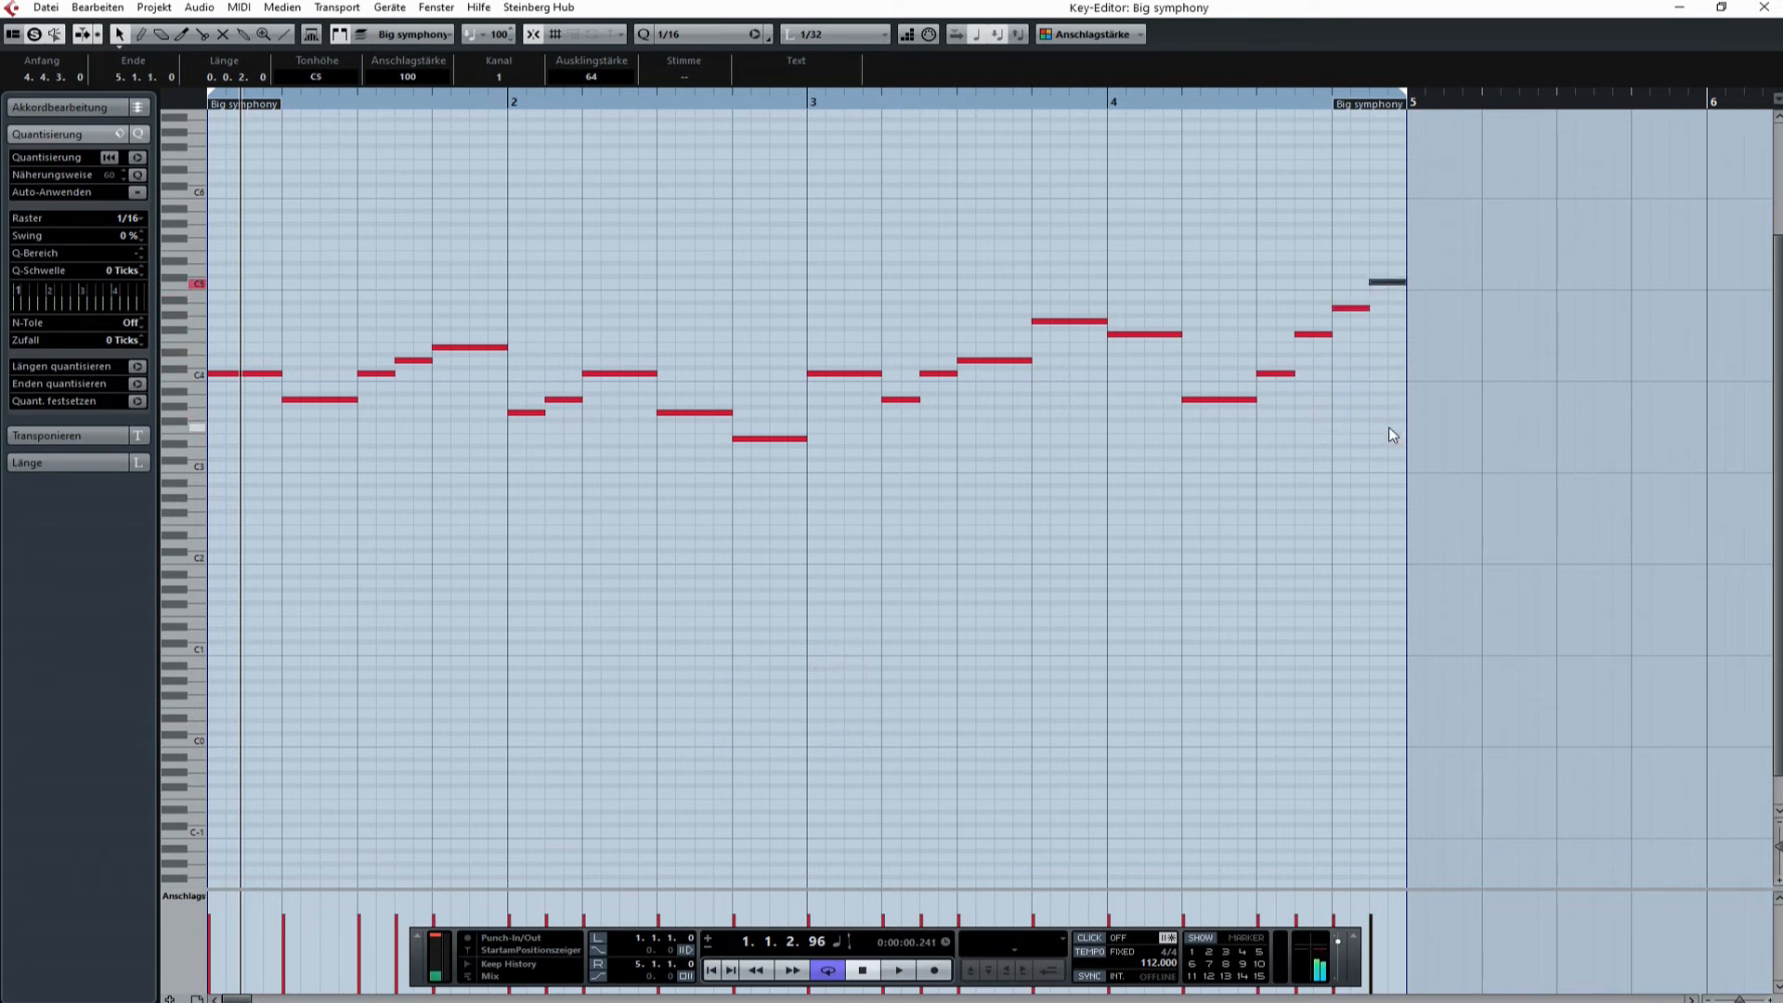
Play the four-bar melody from the start and stop in bar 4
{"action": "left_click", "coordinate": [712, 971]}
{"action": "key", "text": "space"}
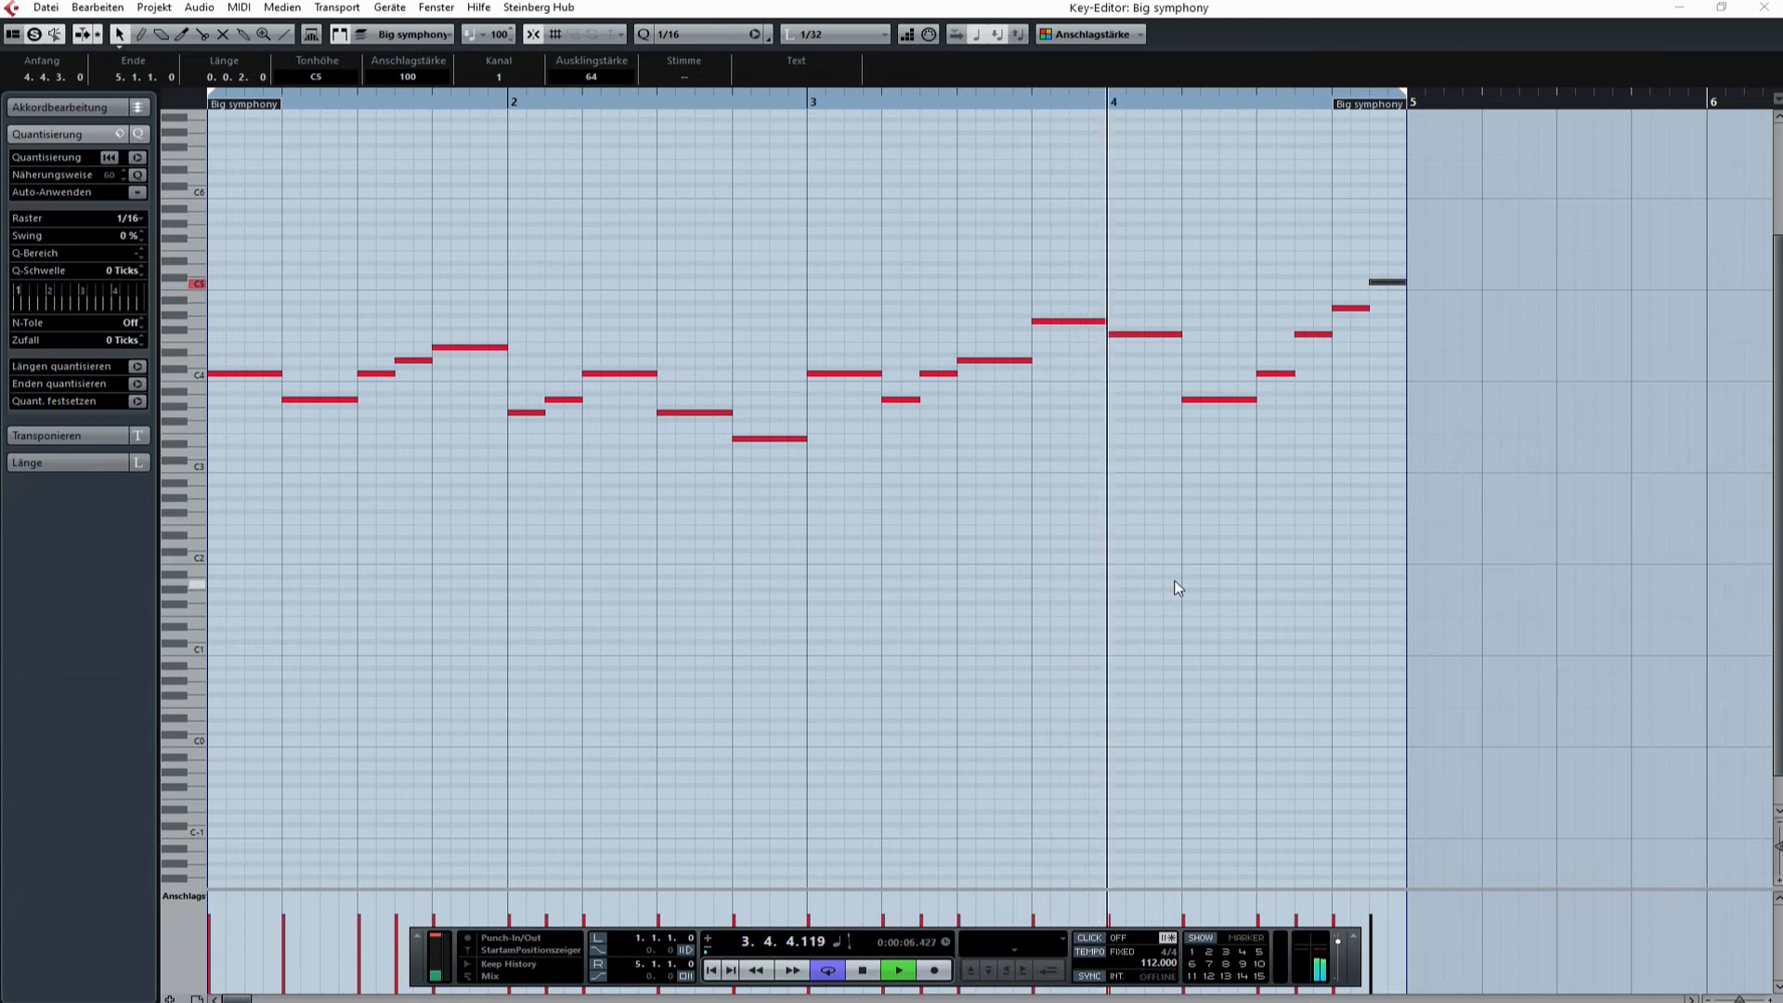
{"action": "key", "text": "space"}
Lower the first note of bar 4 to E4 and play the change from bar 3
{"action": "left_click", "coordinate": [1139, 334]}
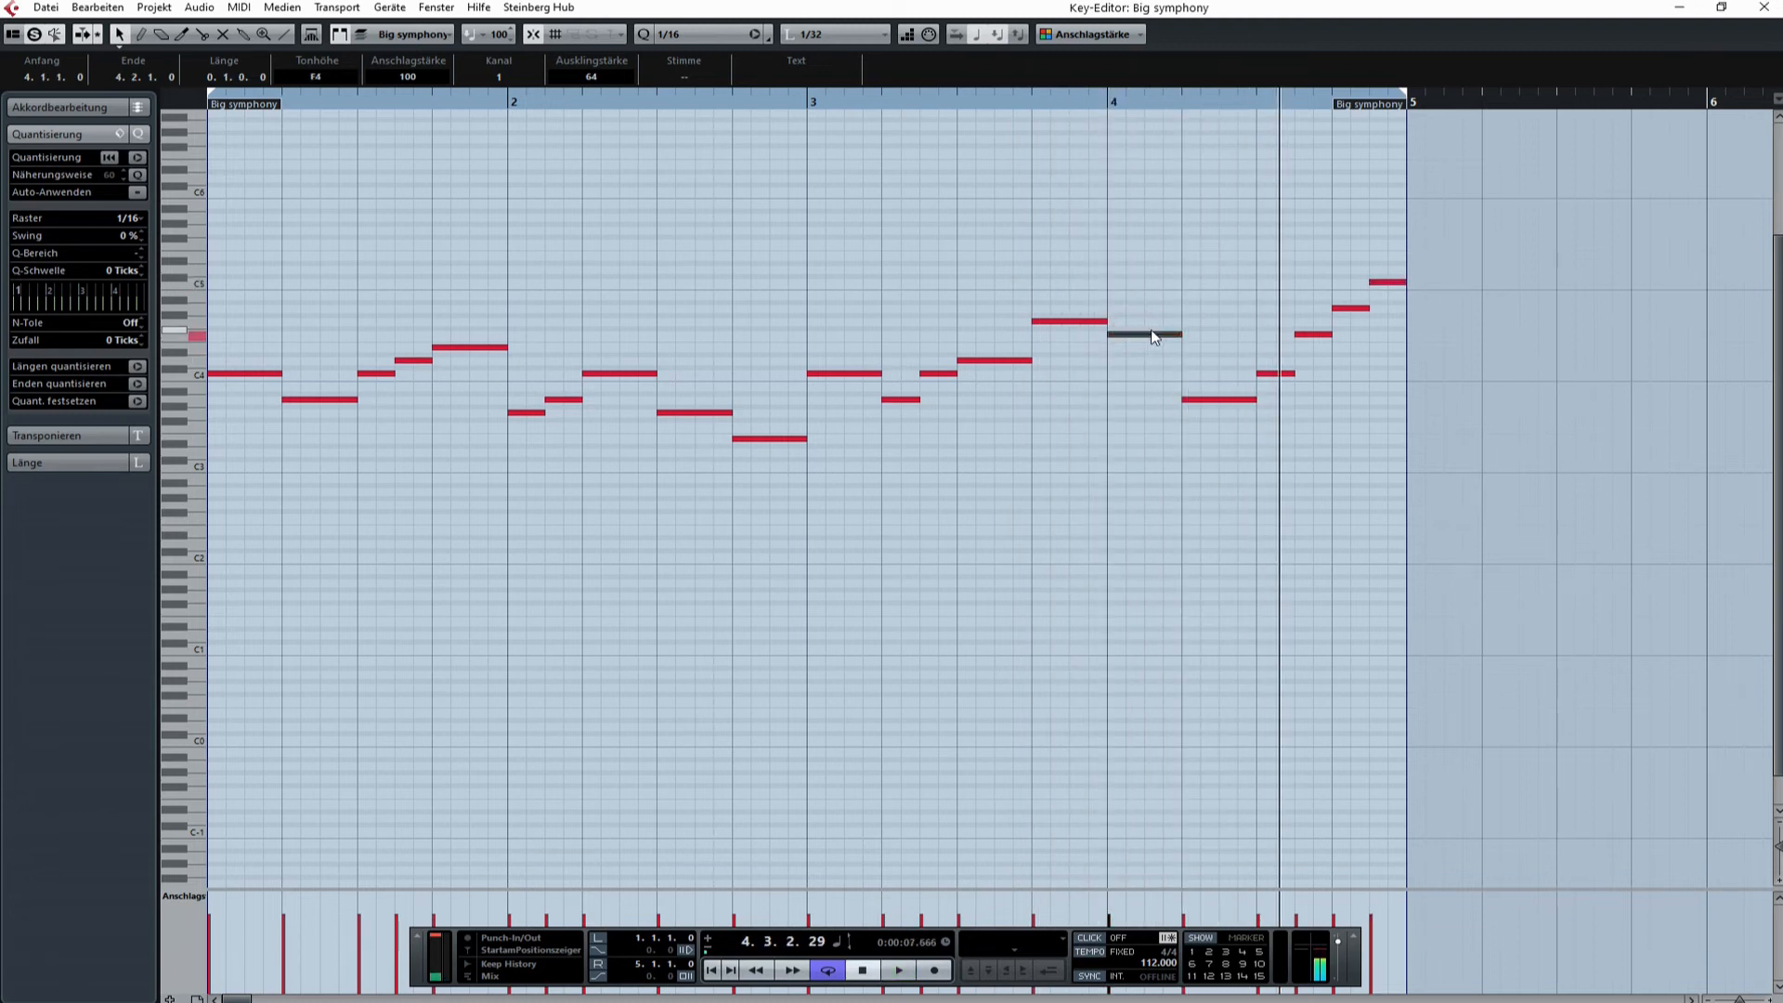
{"action": "left_click_drag", "start_coordinate": [1151, 342], "coordinate": [1157, 353]}
{"action": "left_click", "coordinate": [803, 102]}
{"action": "key", "text": "space"}
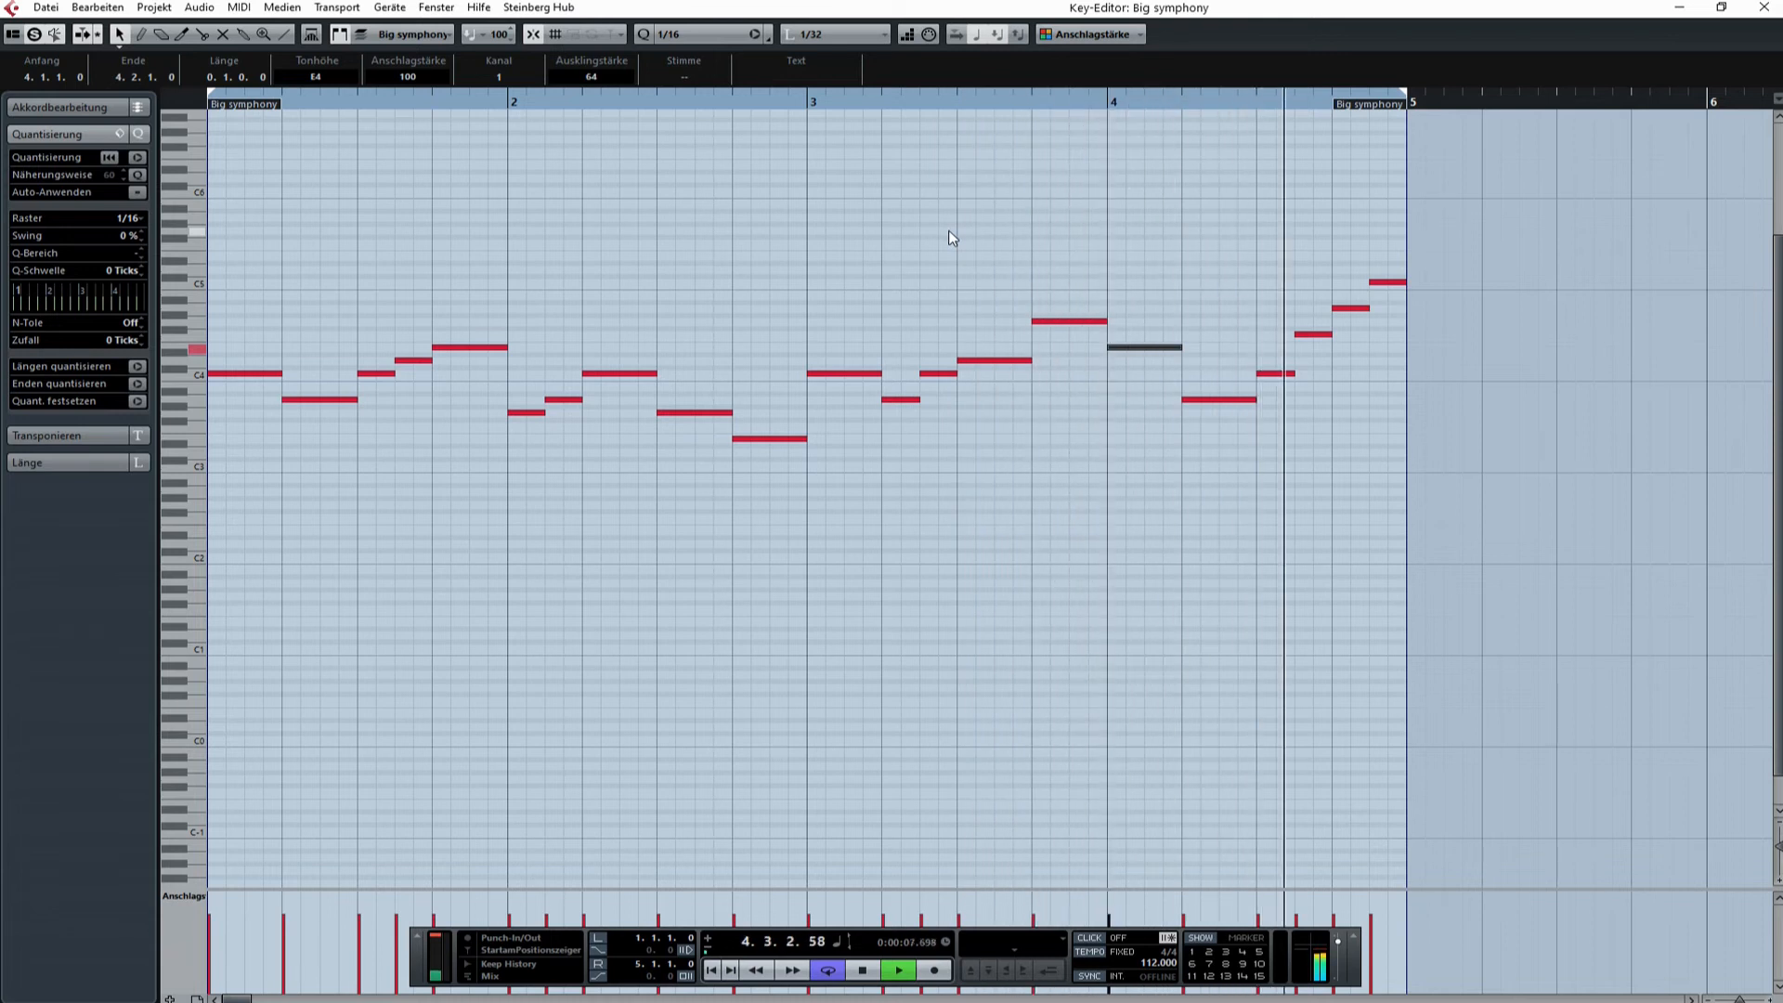
{"action": "key", "text": "space"}
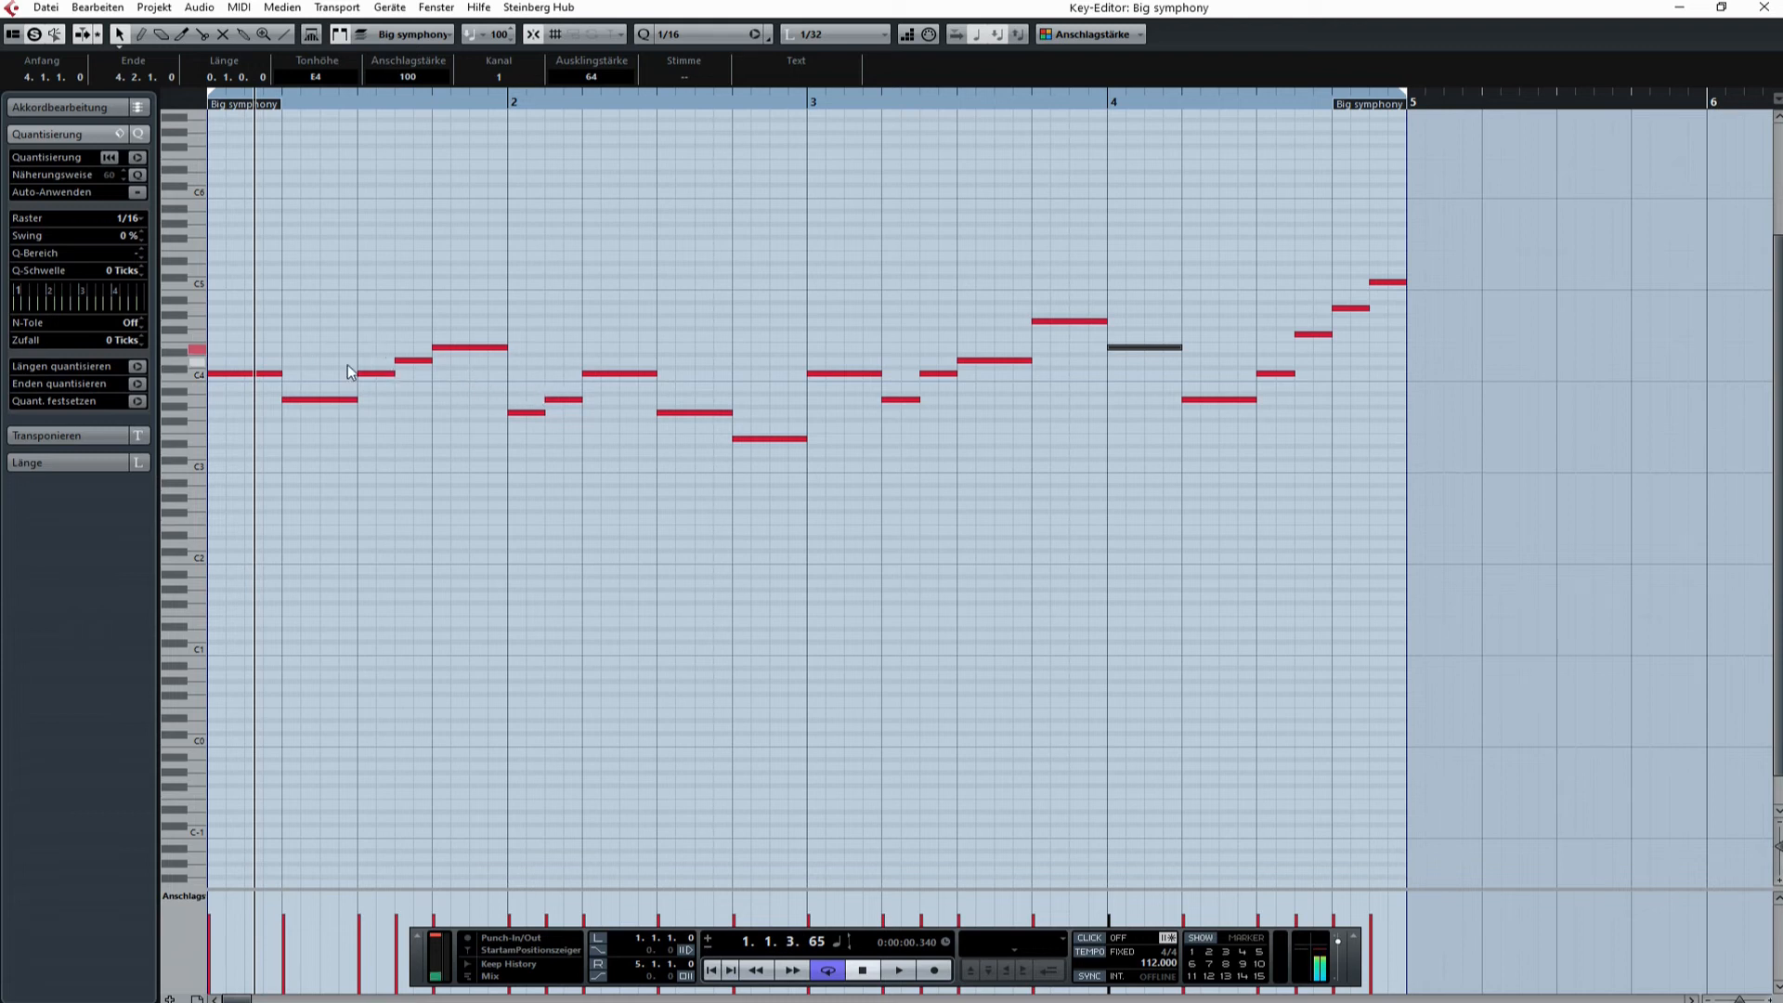
{"action": "left_click", "coordinate": [483, 395]}
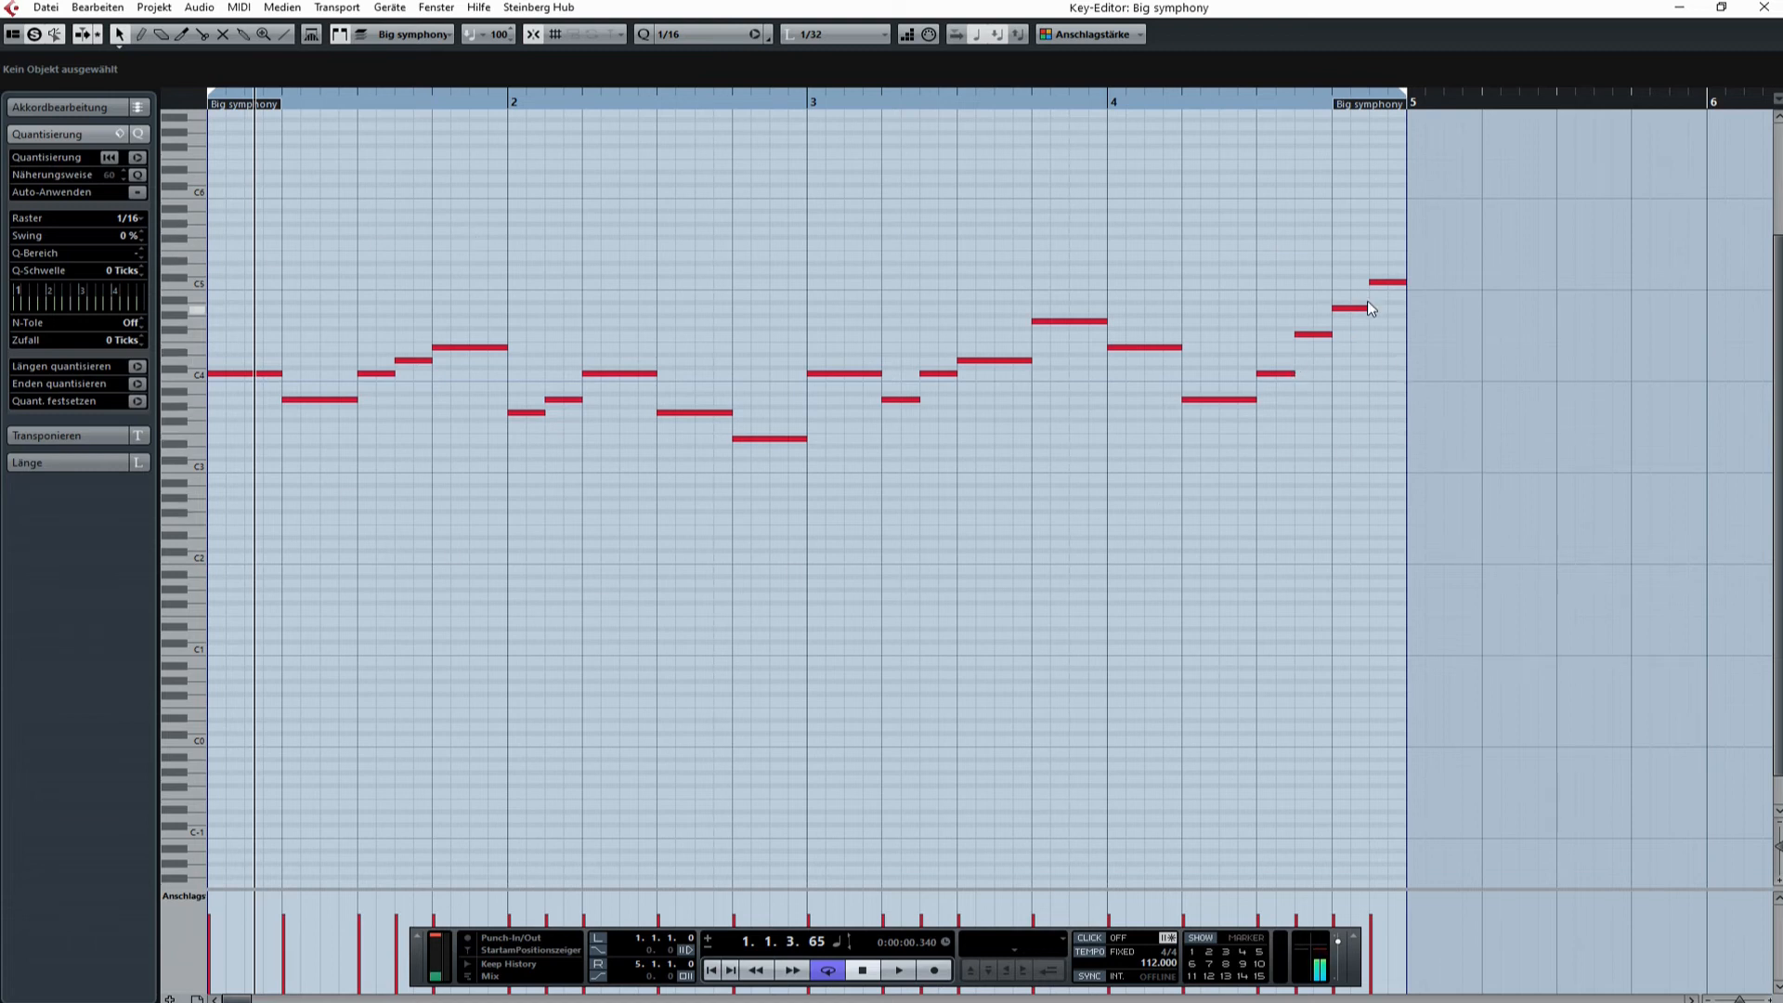
{"action": "mouse_move", "coordinate": [1386, 290]}
{"action": "left_mouse_down"}
{"action": "mouse_move", "coordinate": [1387, 141]}
{"action": "mouse_move", "coordinate": [1388, 574]}
{"action": "mouse_move", "coordinate": [1391, 295]}
{"action": "left_mouse_up"}
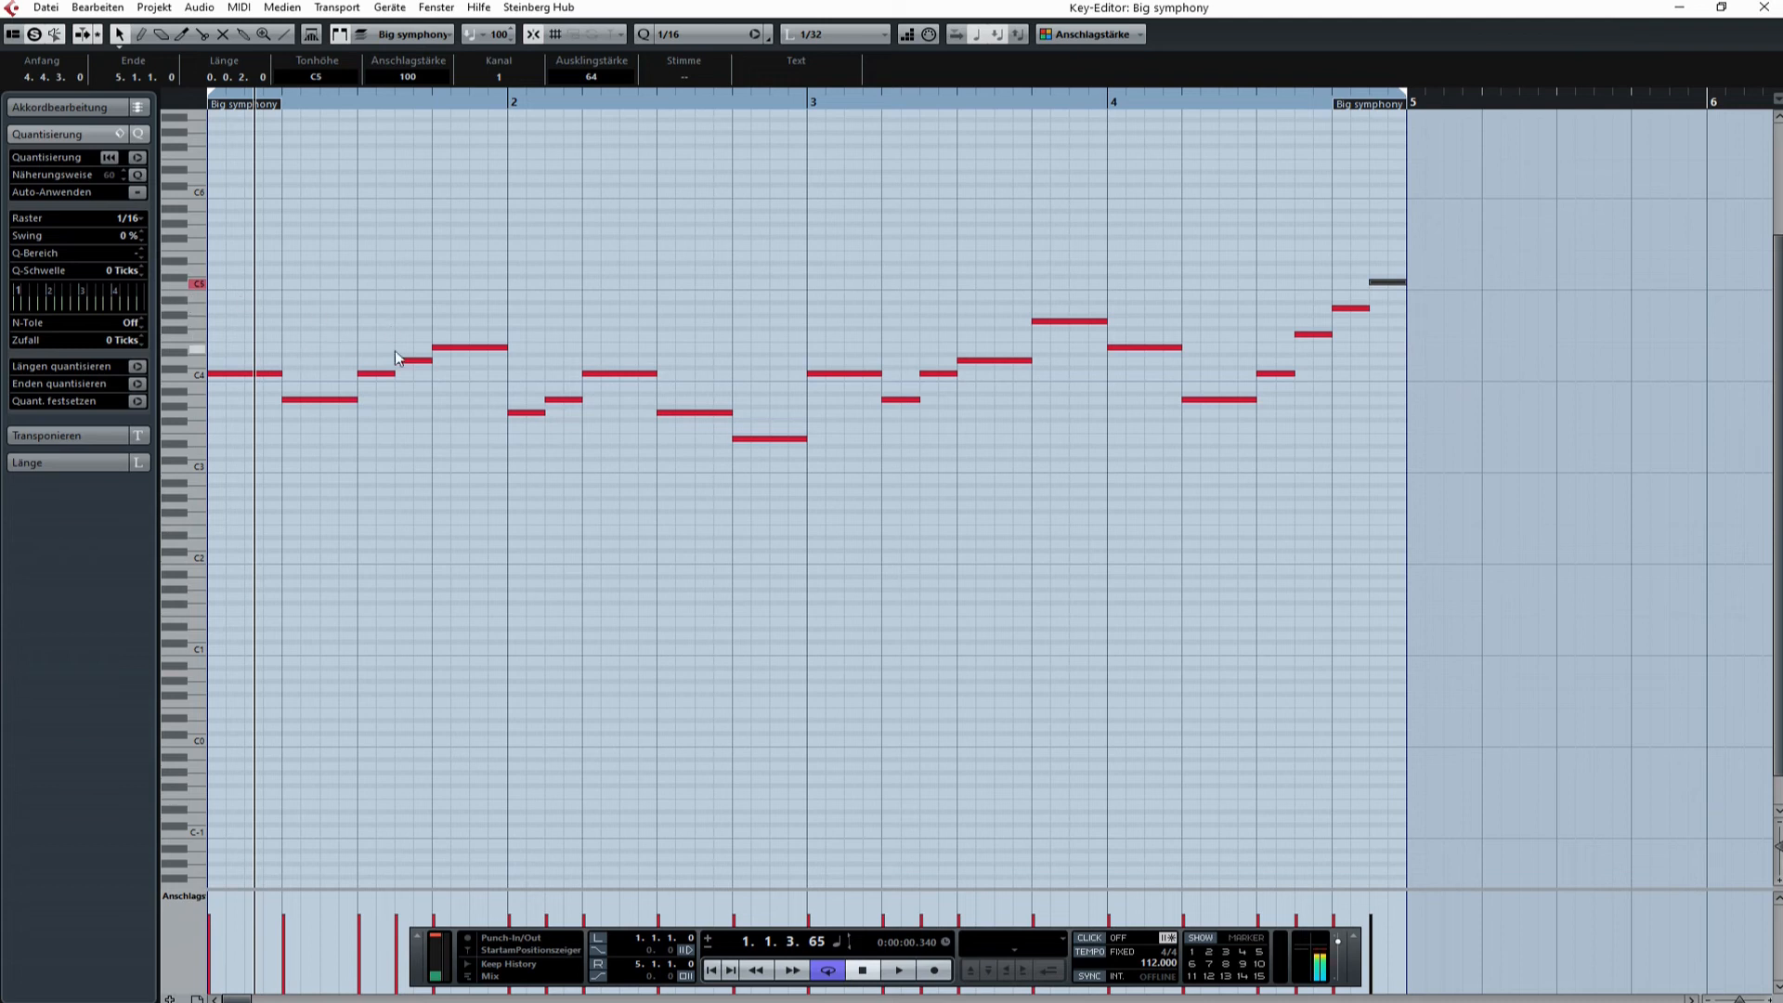
{"action": "left_click", "coordinate": [836, 396]}
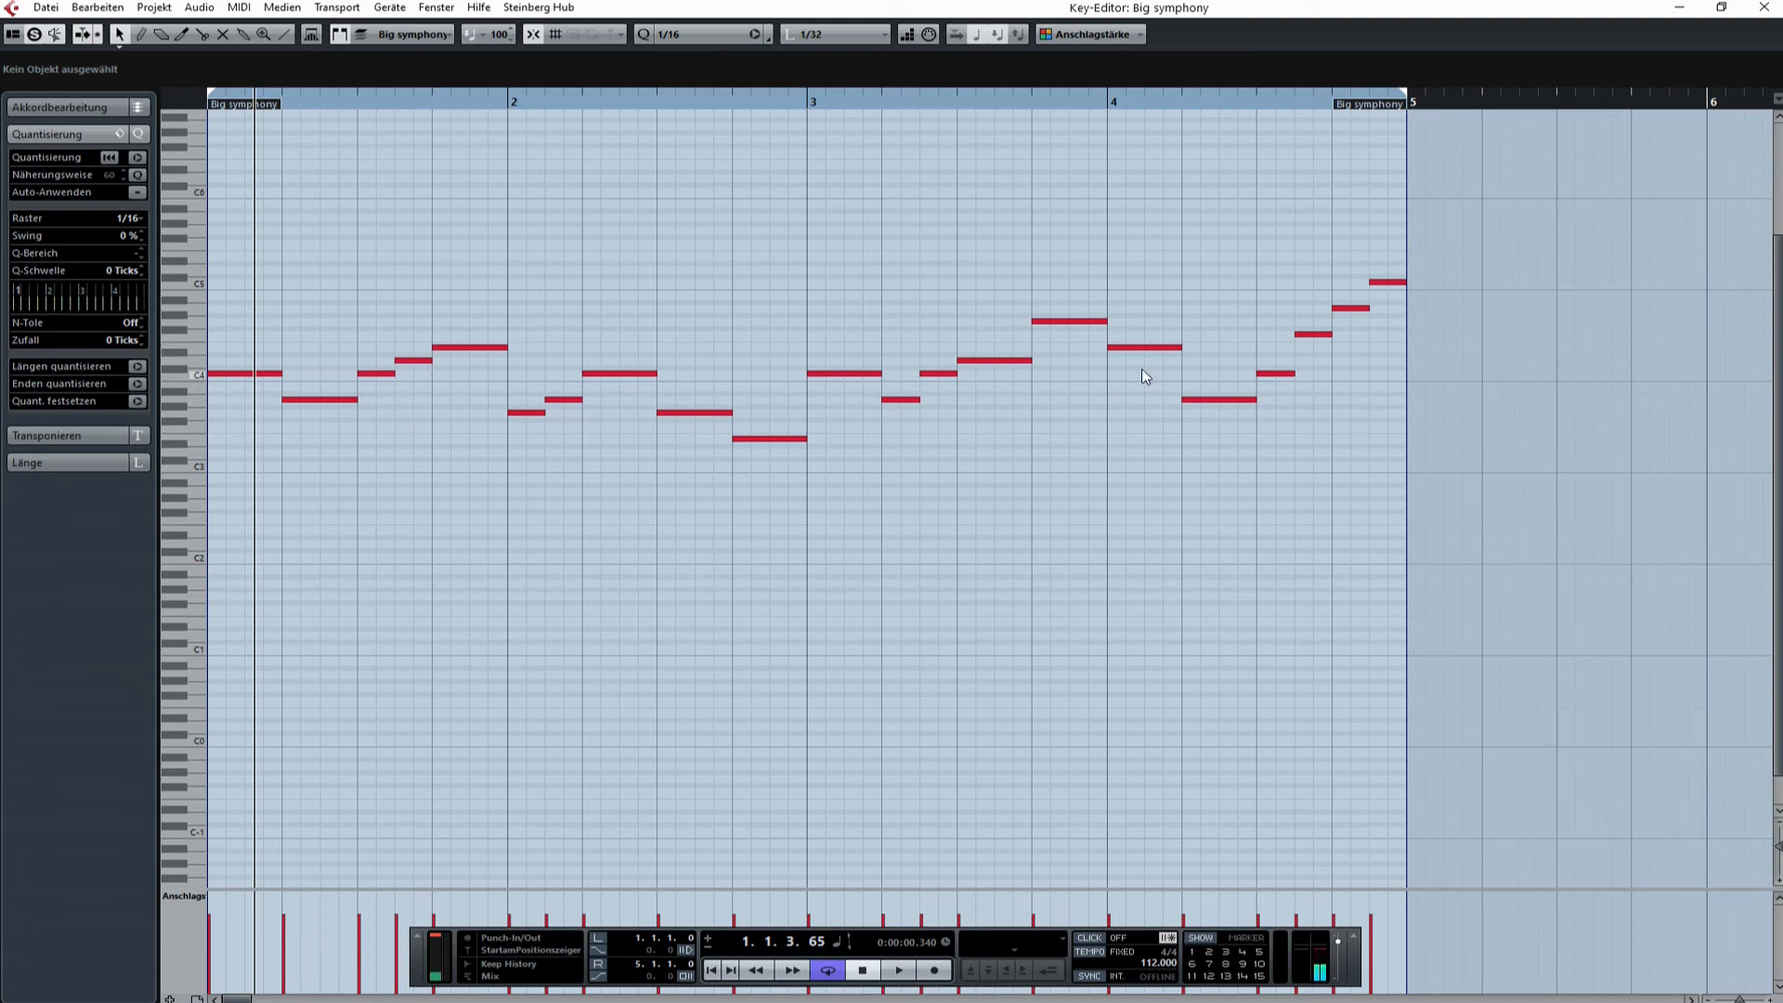
{"action": "left_click", "coordinate": [1391, 282]}
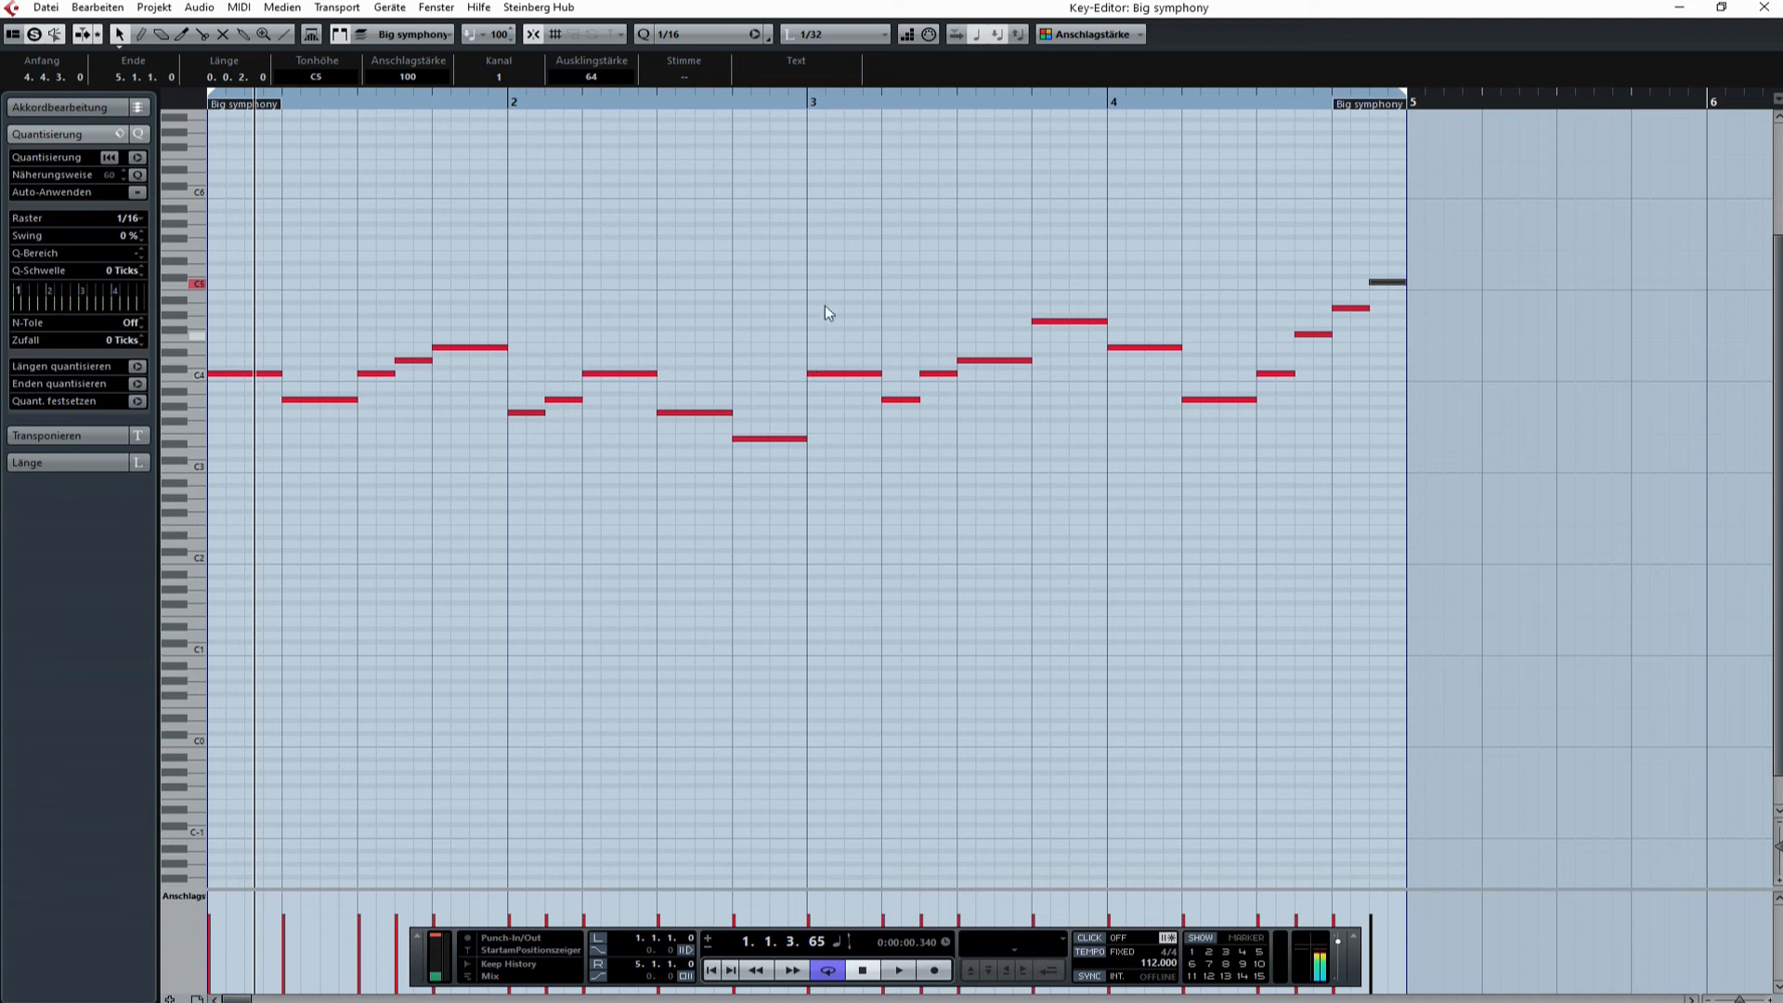
Replace the notes in bars 3 and 4 with a duplicate of the melody in bars 1 and 2 and play the result
{"action": "left_click_drag", "start_coordinate": [821, 236], "coordinate": [1519, 476]}
{"action": "key", "text": "Delete"}
{"action": "left_click_drag", "start_coordinate": [1038, 532], "coordinate": [237, 276]}
{"action": "key", "text": "ctrl+d"}
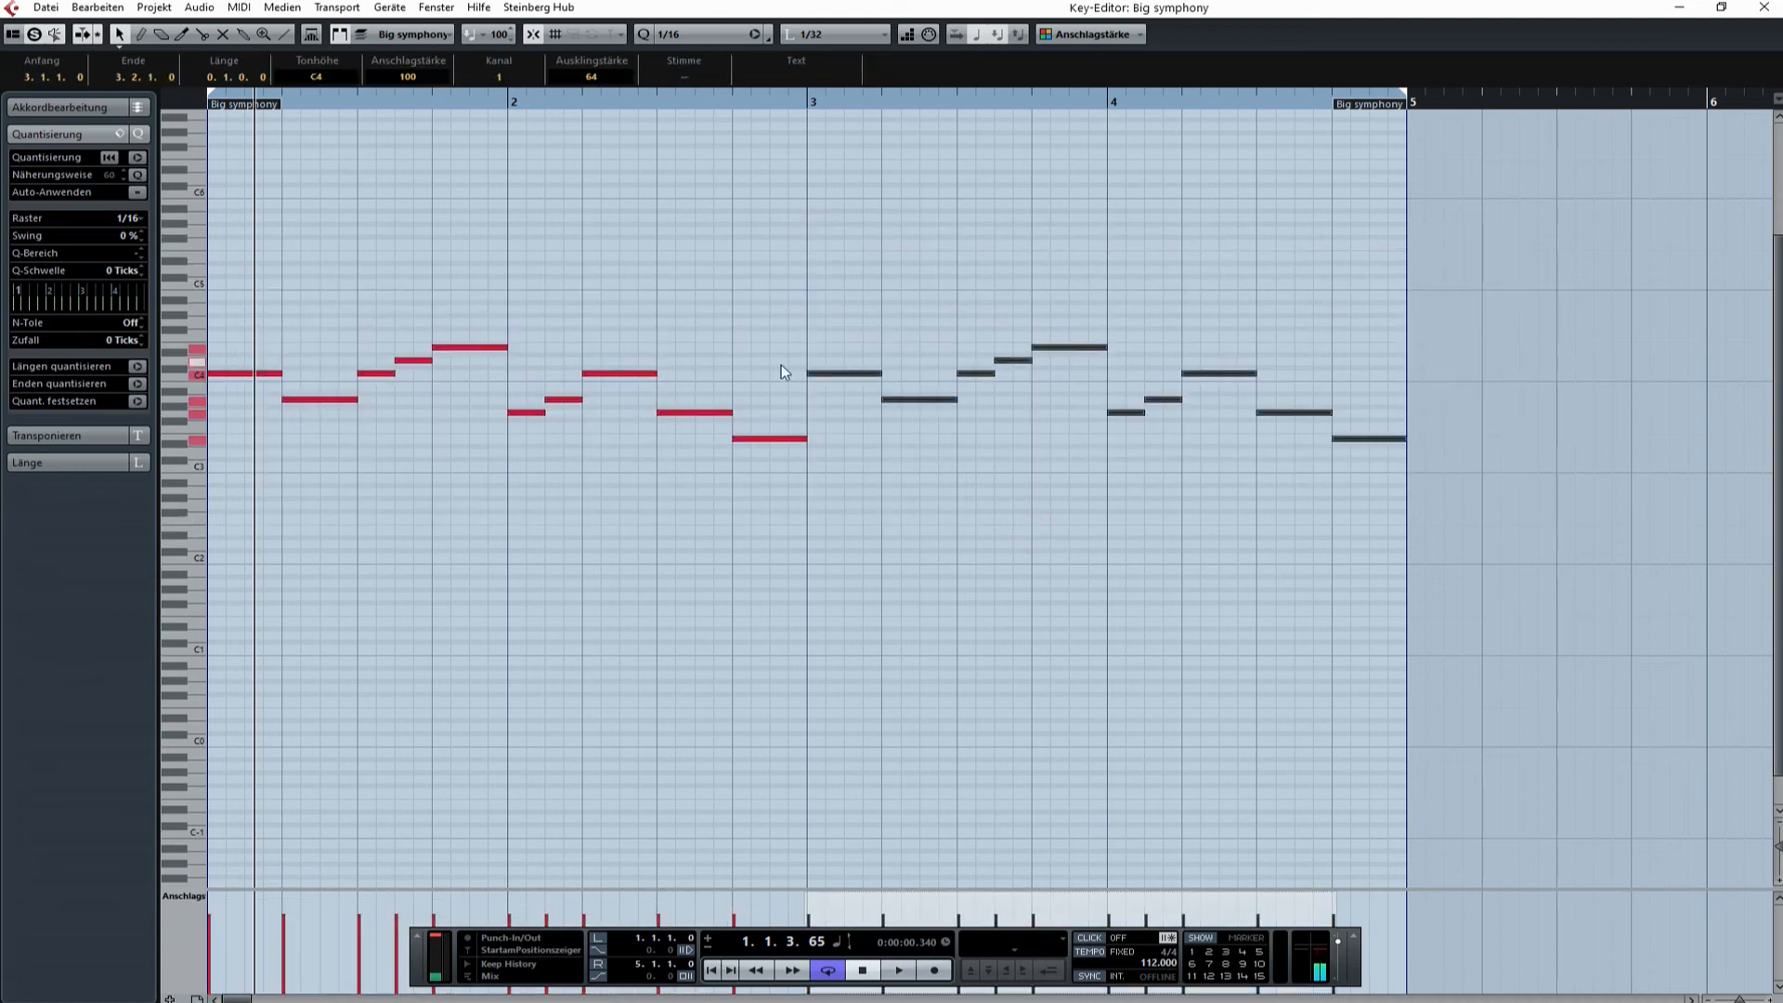
{"action": "key", "text": "space"}
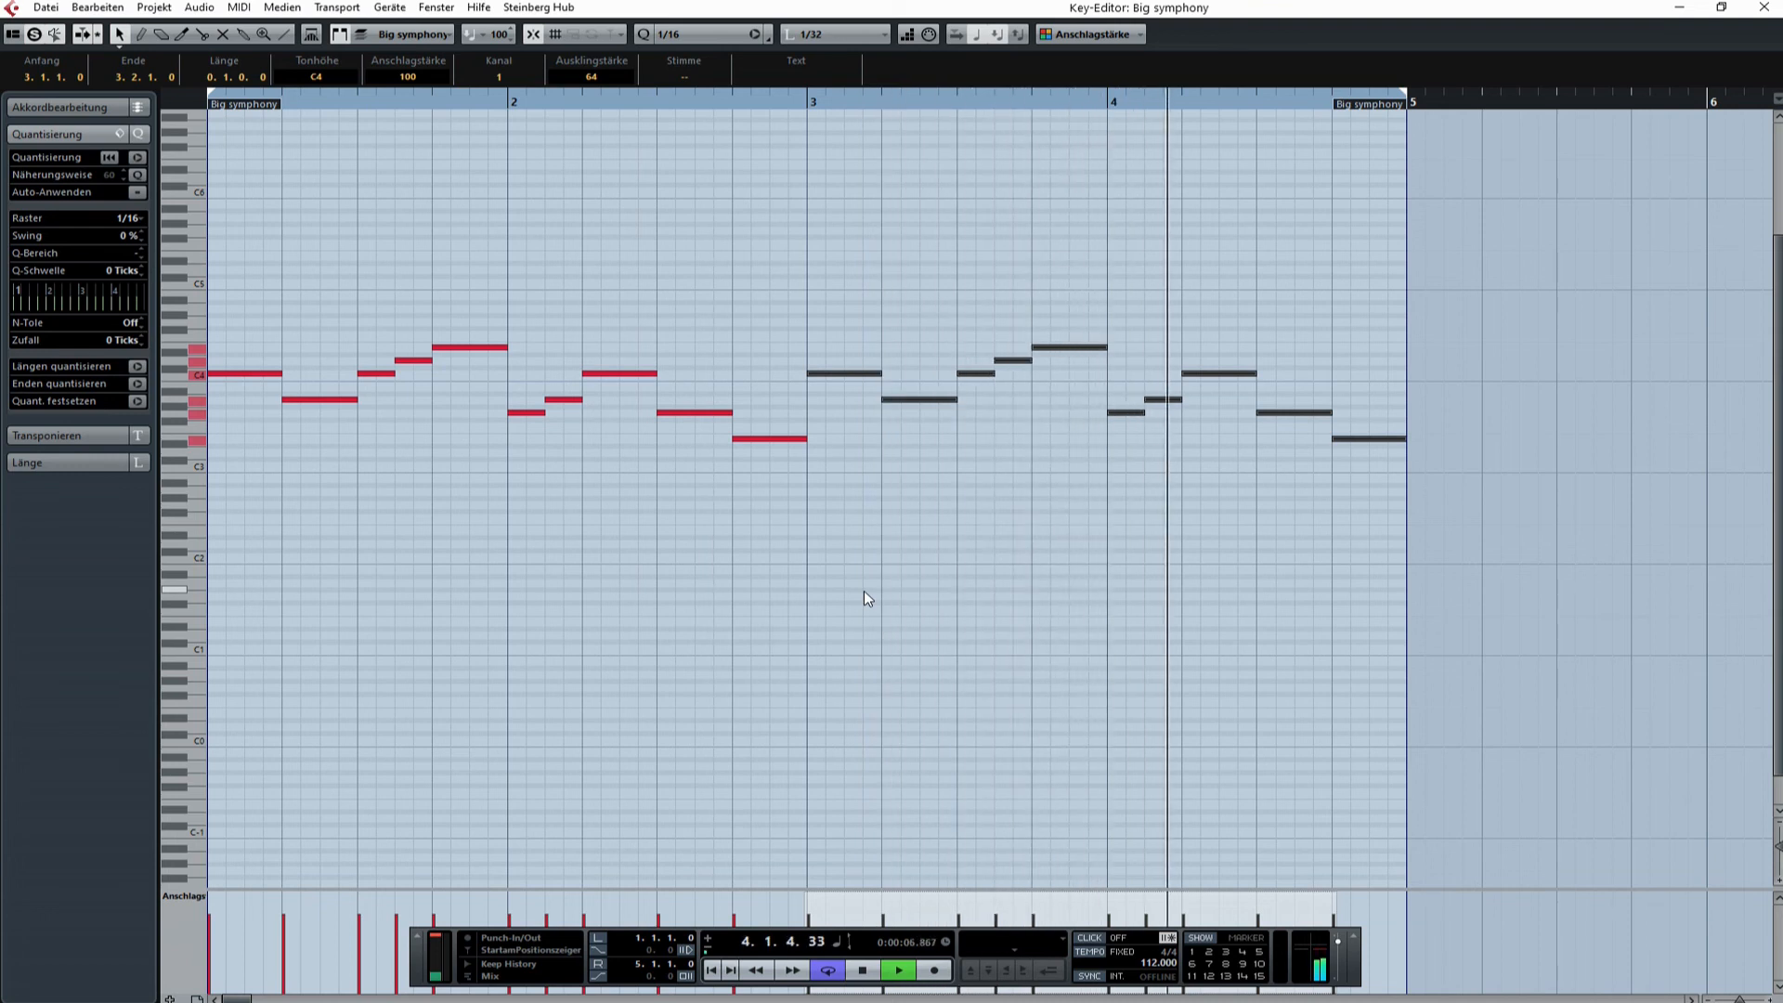
Raise the last two notes of bar 4 to E4 and G4 and play the melody from the start
{"action": "key", "text": "space"}
{"action": "left_click", "coordinate": [1244, 430]}
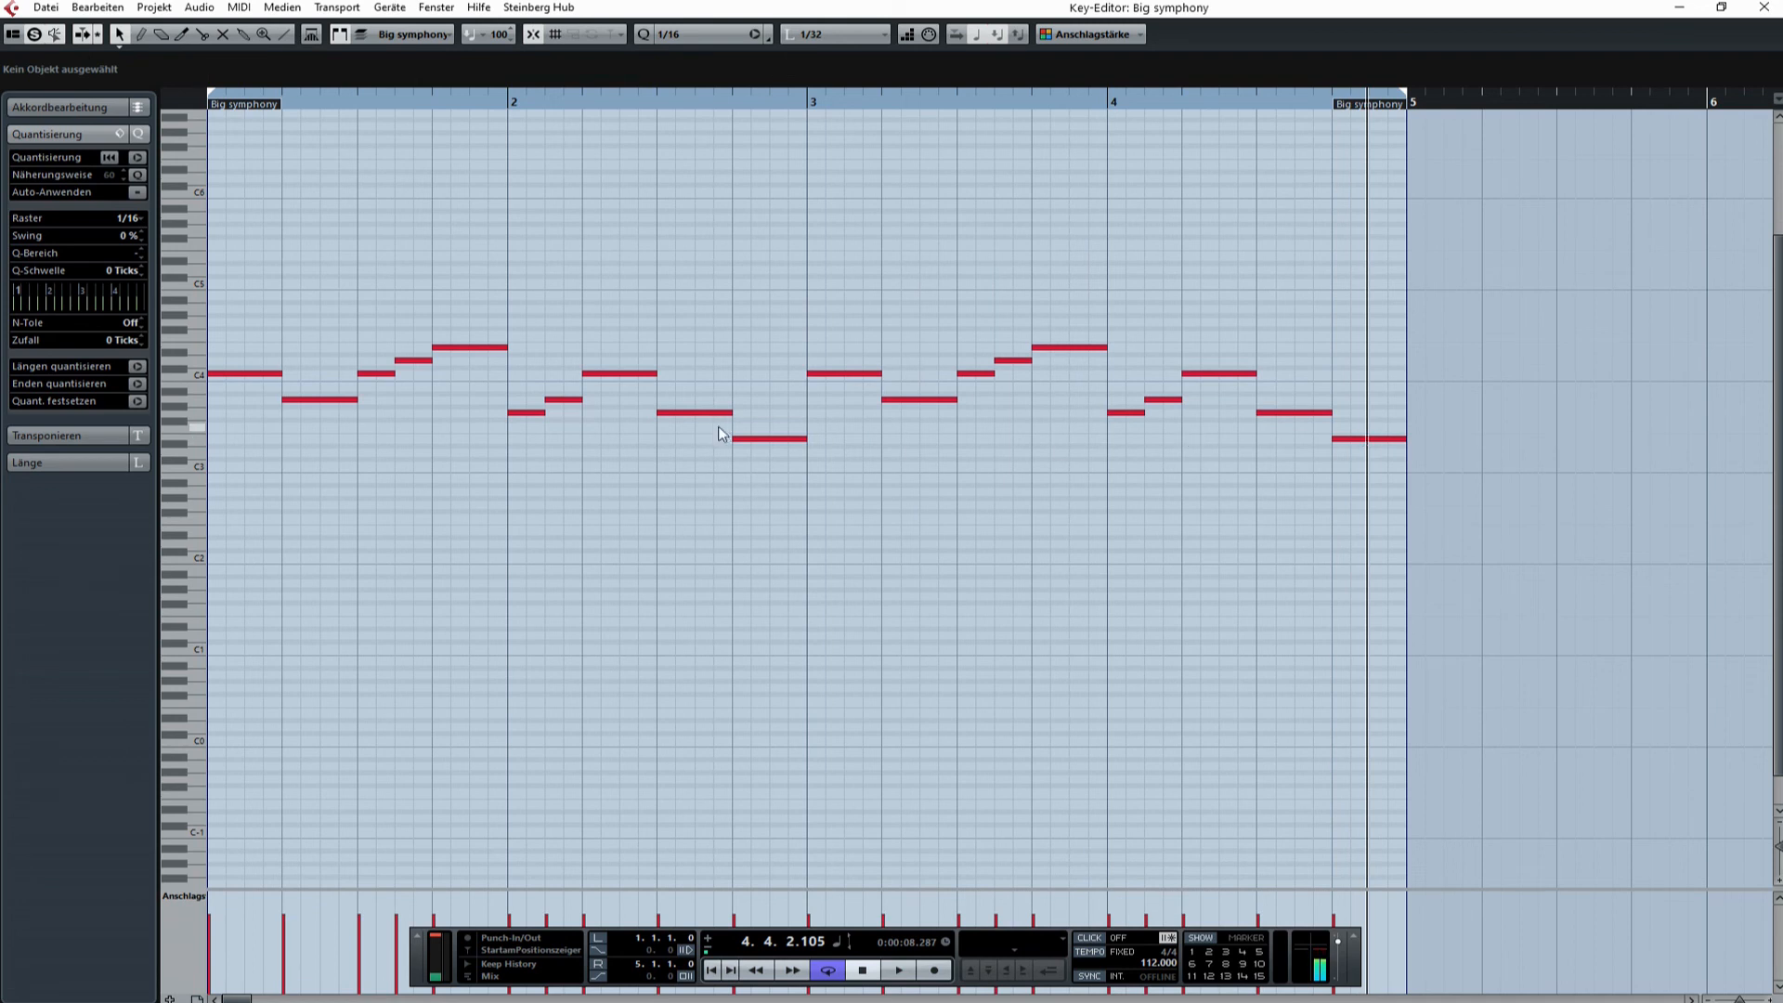
{"action": "left_click_drag", "start_coordinate": [1282, 414], "coordinate": [1290, 356]}
{"action": "left_click_drag", "start_coordinate": [1347, 438], "coordinate": [1349, 324]}
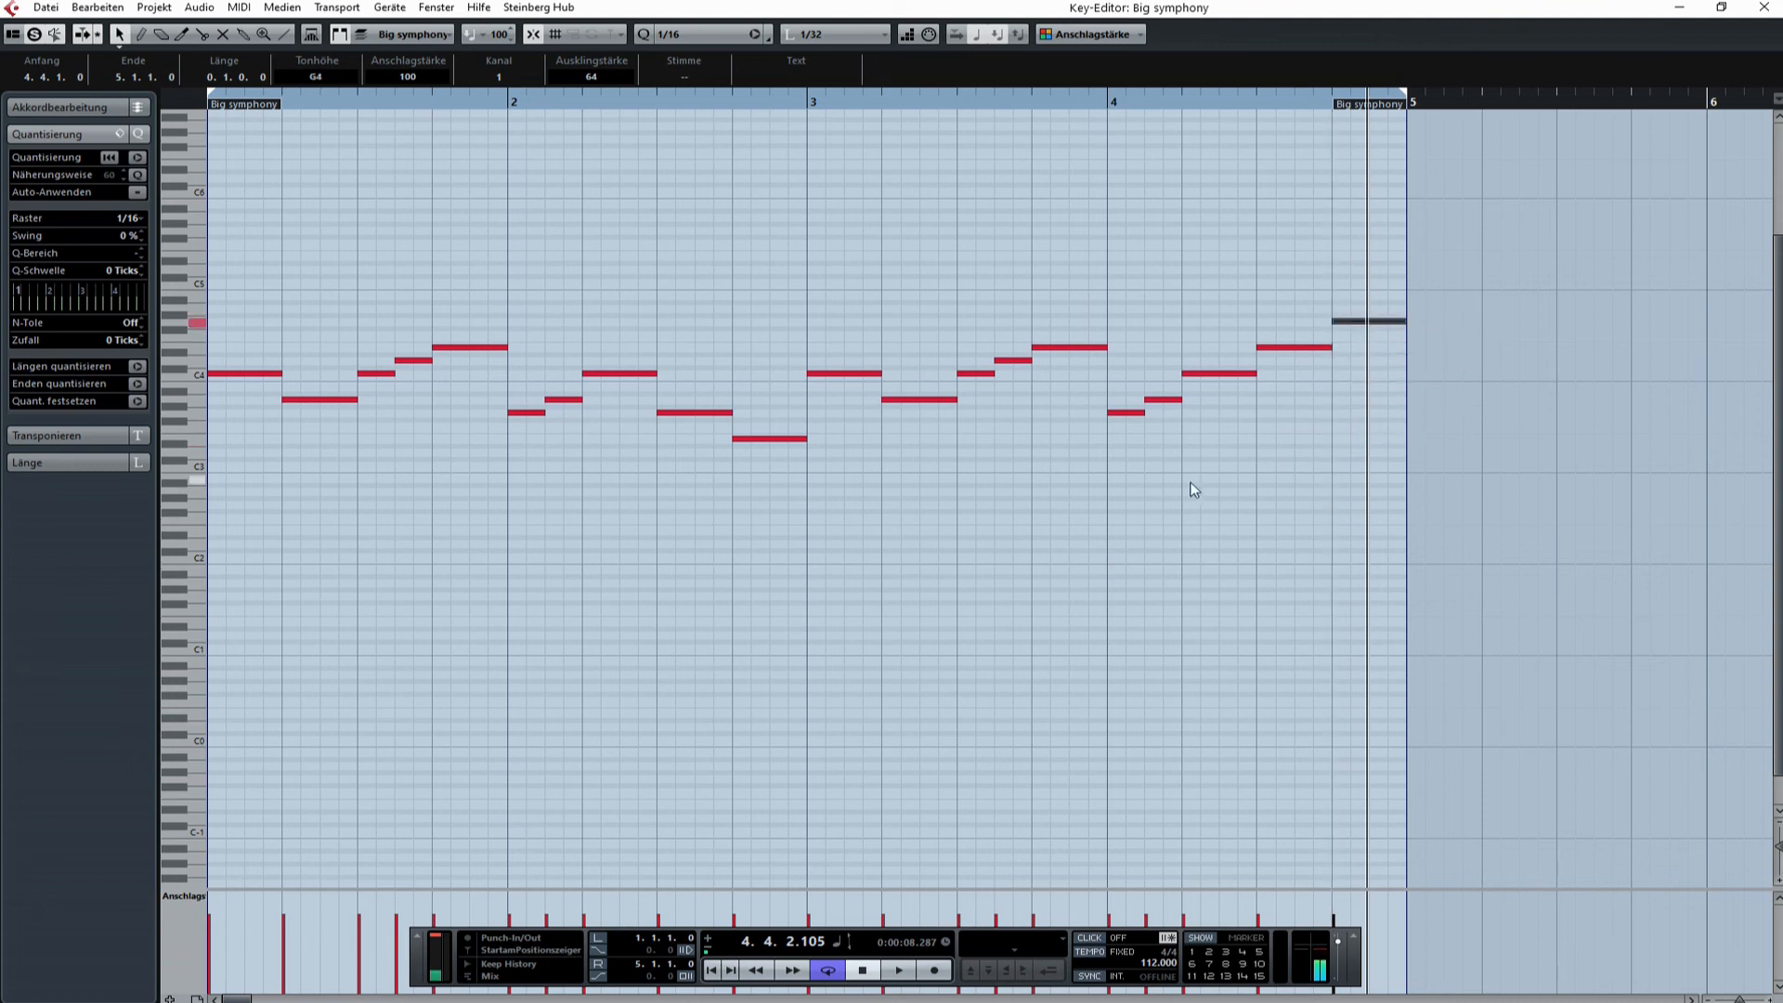
{"action": "left_click", "coordinate": [712, 971]}
{"action": "key", "text": "space"}
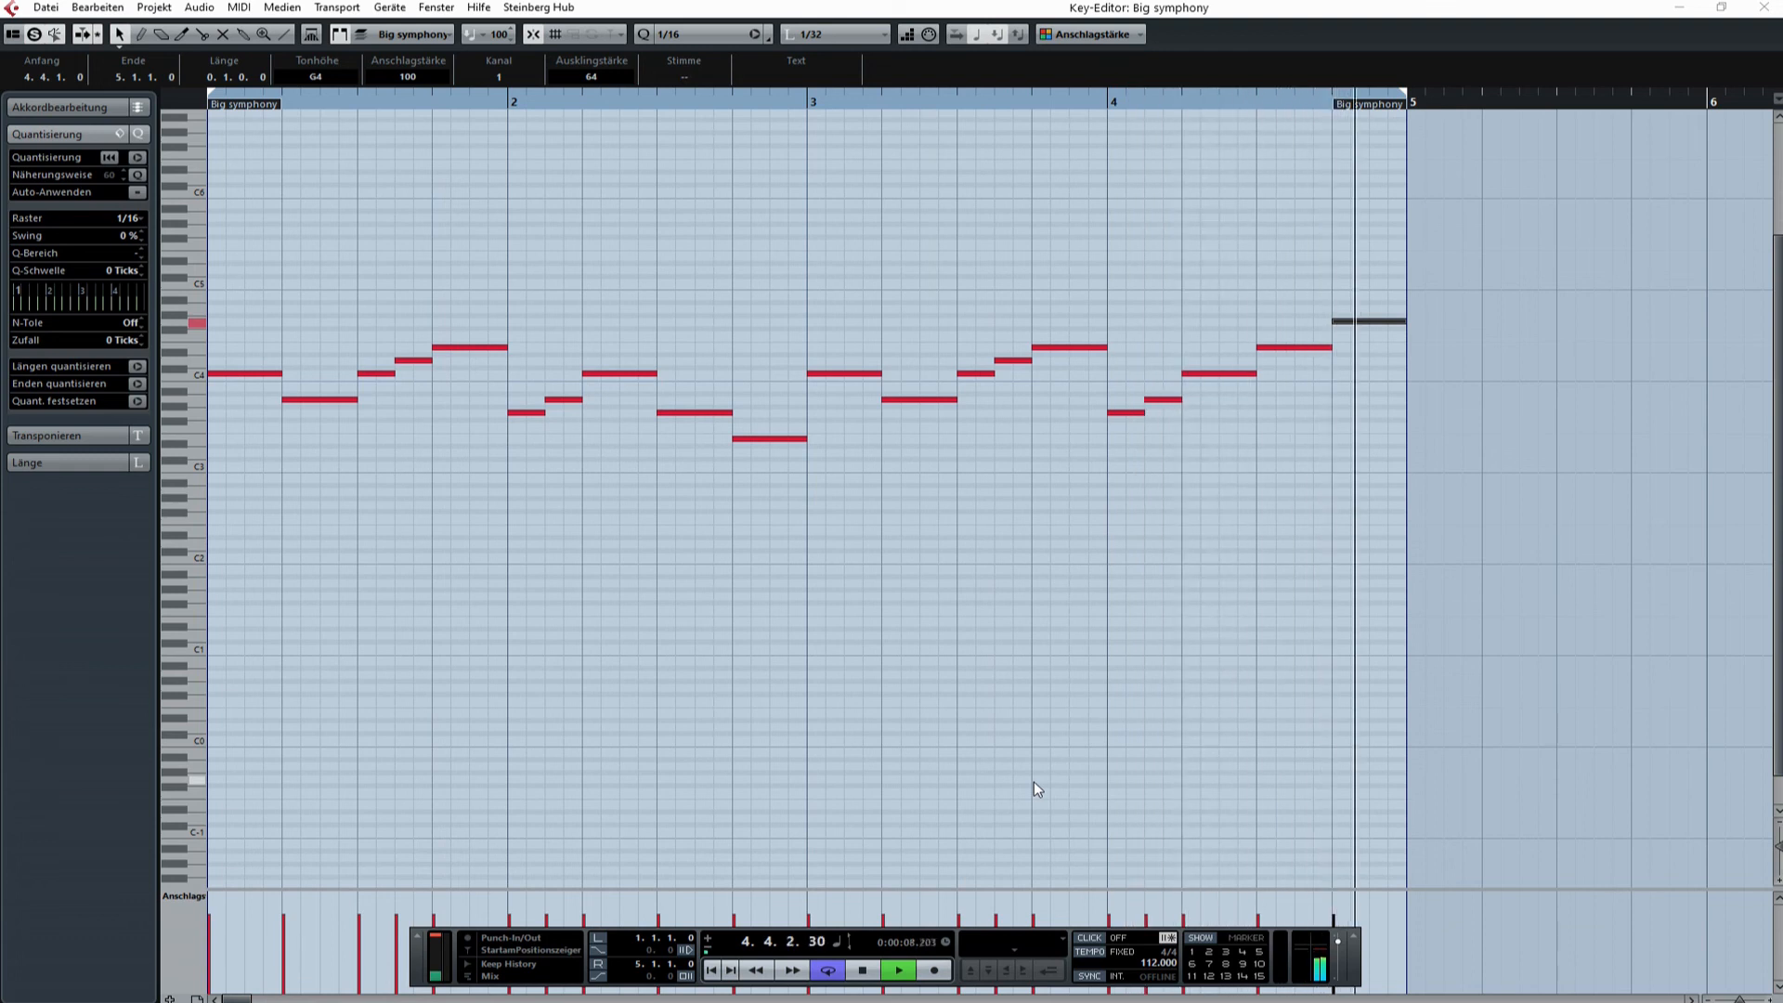
{"action": "key", "text": "space"}
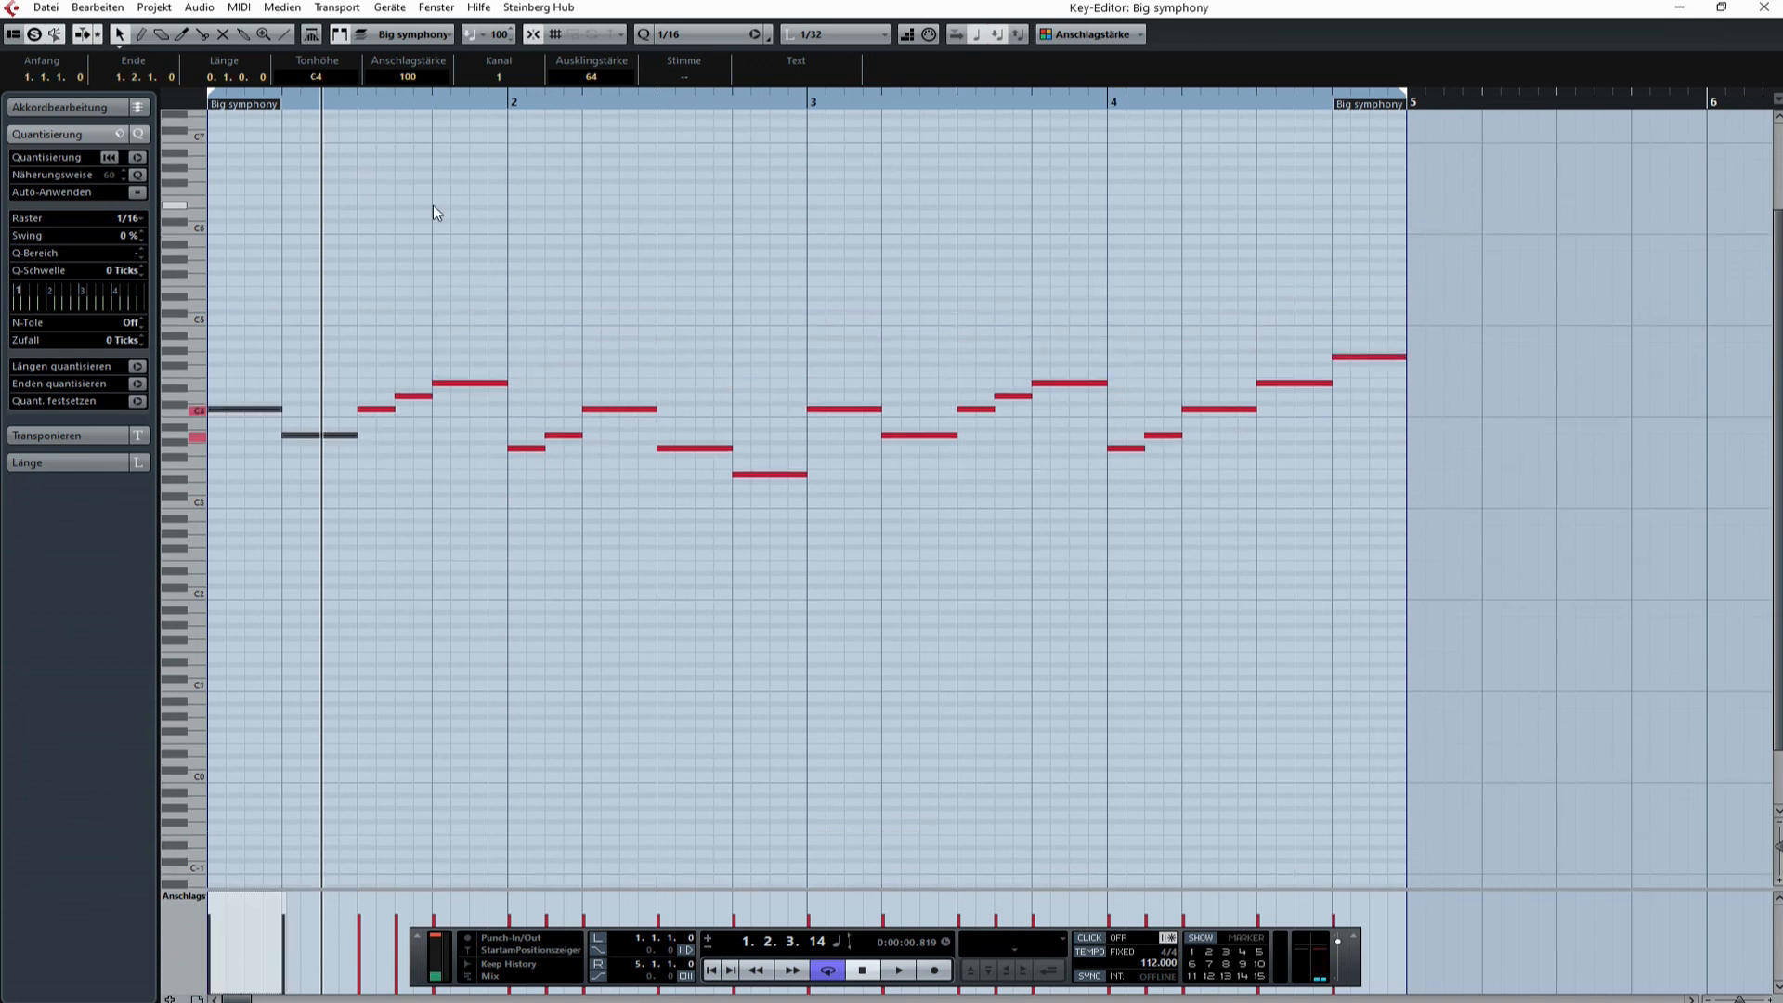
Undo the last four edits to the melody and close the key editor
{"action": "key", "text": "ctrl+z"}
{"action": "key", "text": "ctrl+z"}
{"action": "key", "text": "ctrl+z"}
{"action": "key", "text": "ctrl+z"}
{"action": "left_click", "coordinate": [1764, 8]}
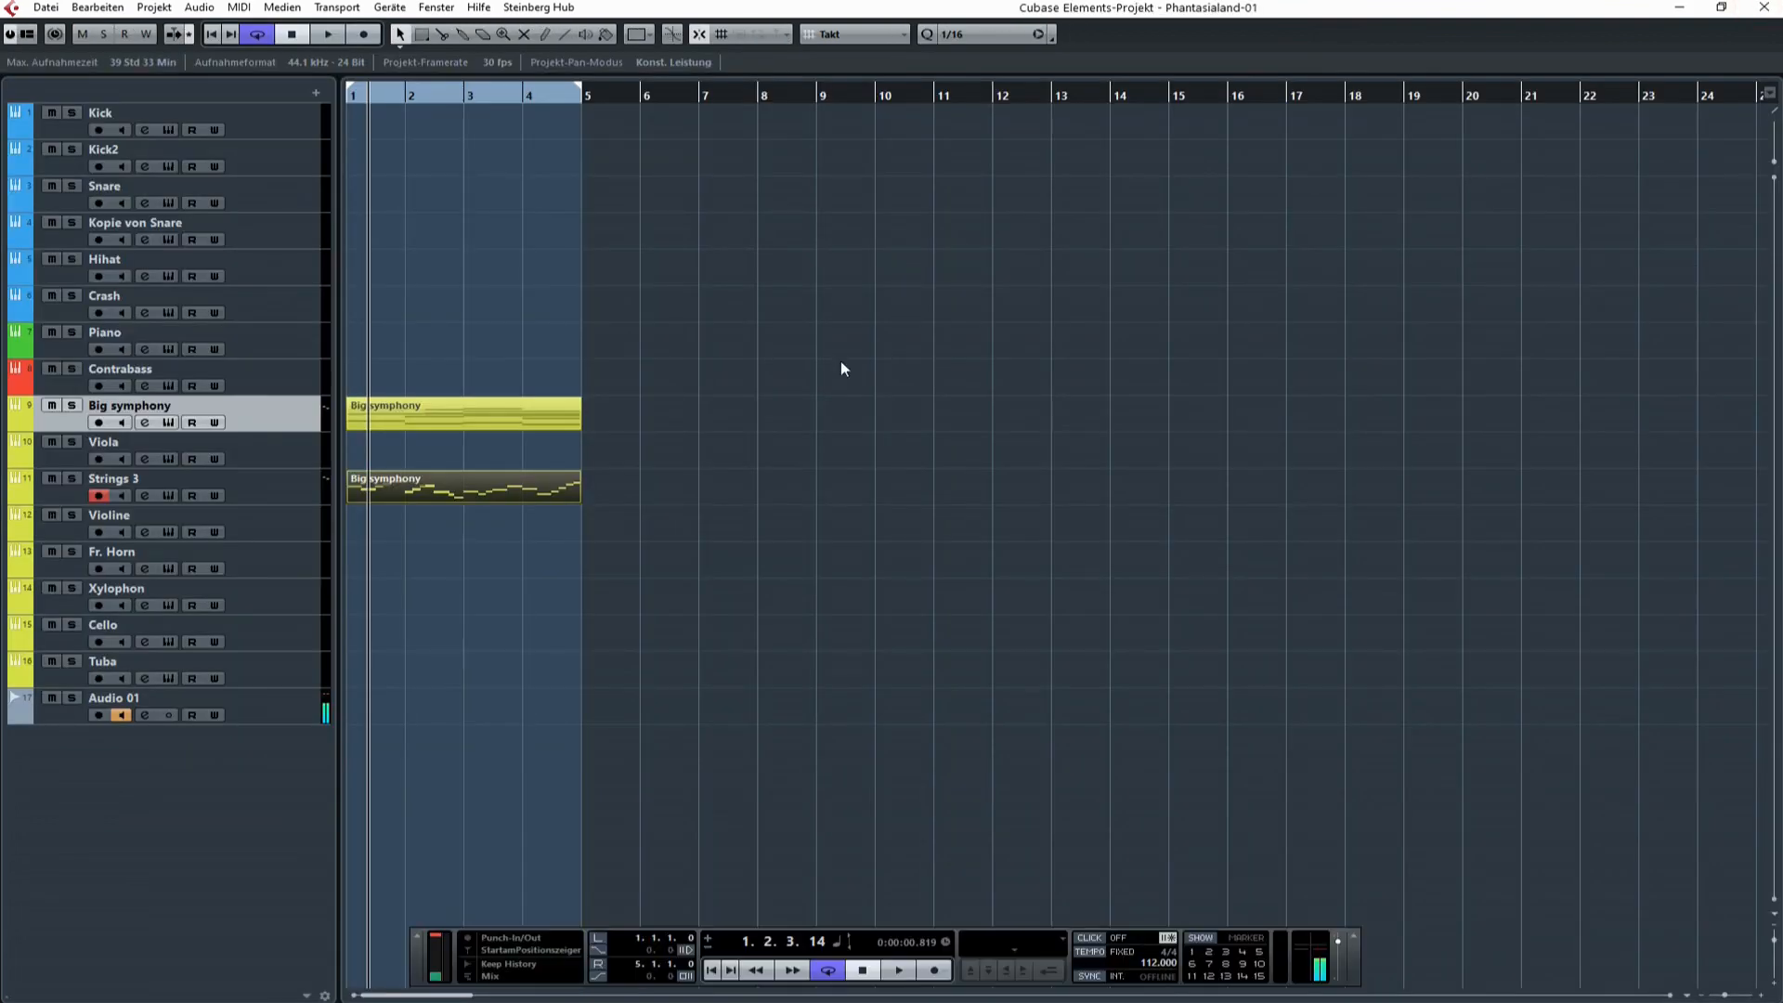
Play the Big symphony and Strings 3 parts together from the start and stop at the end of bar 4
{"action": "left_click", "coordinate": [712, 969]}
{"action": "key", "text": "space"}
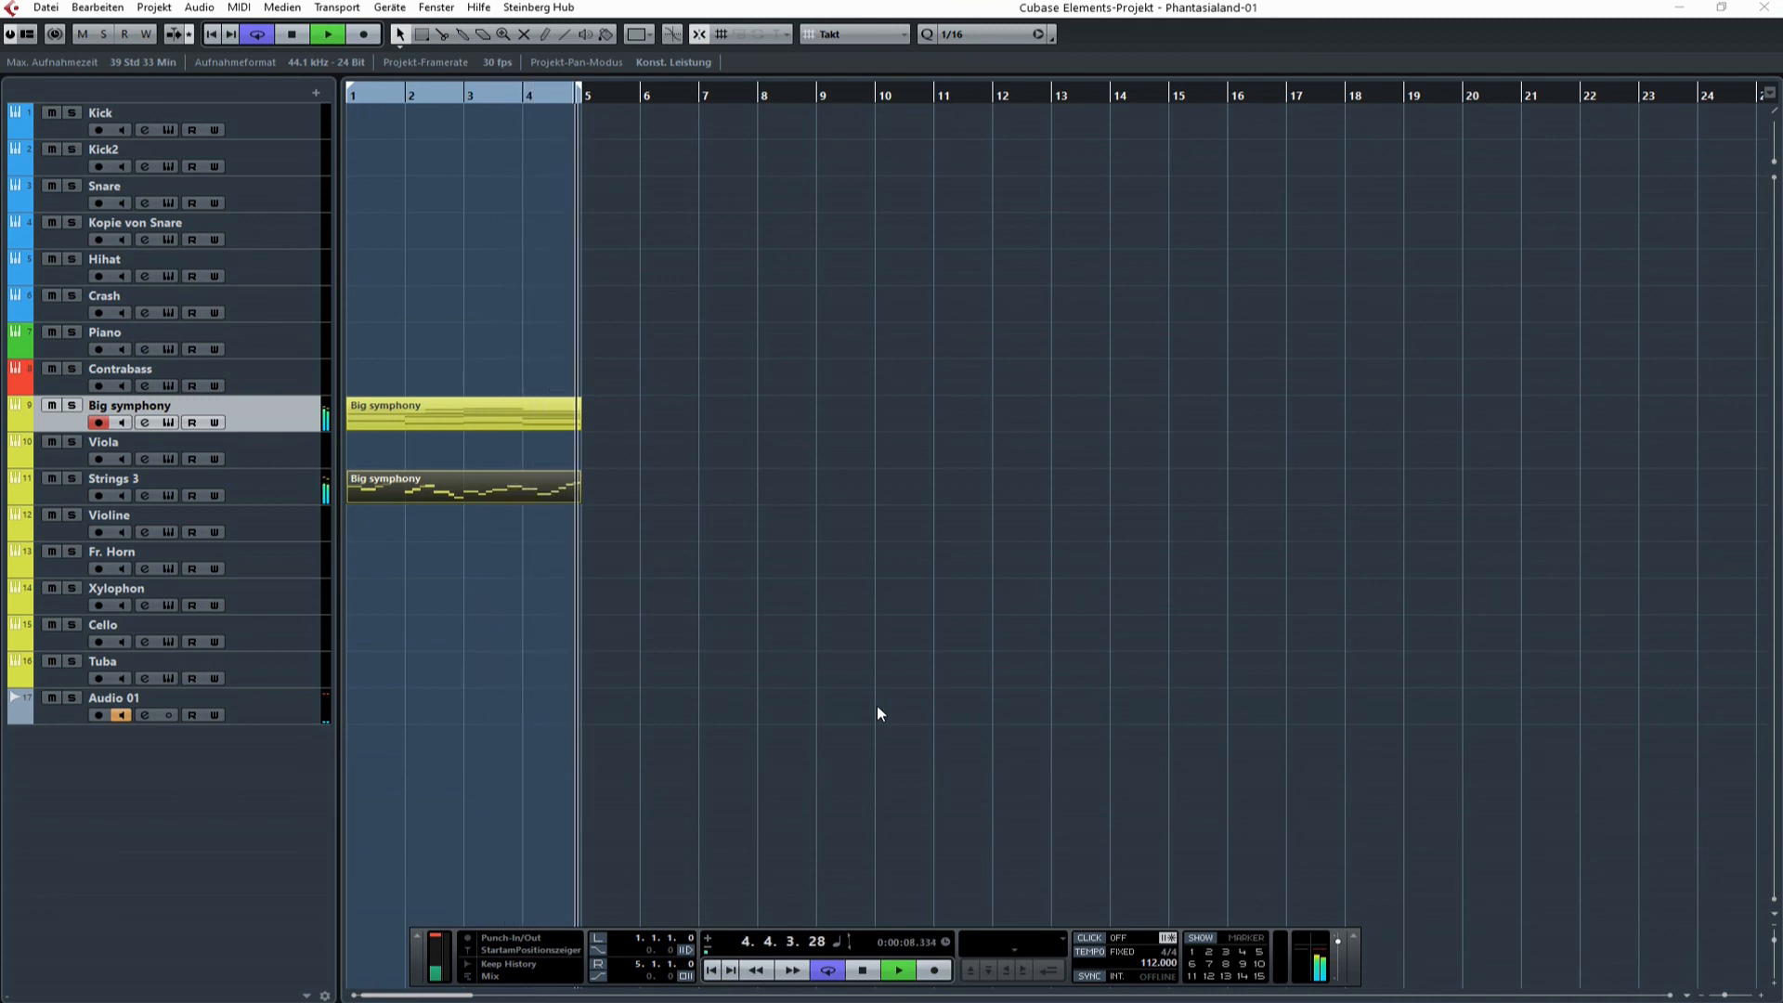
{"action": "key", "text": "space"}
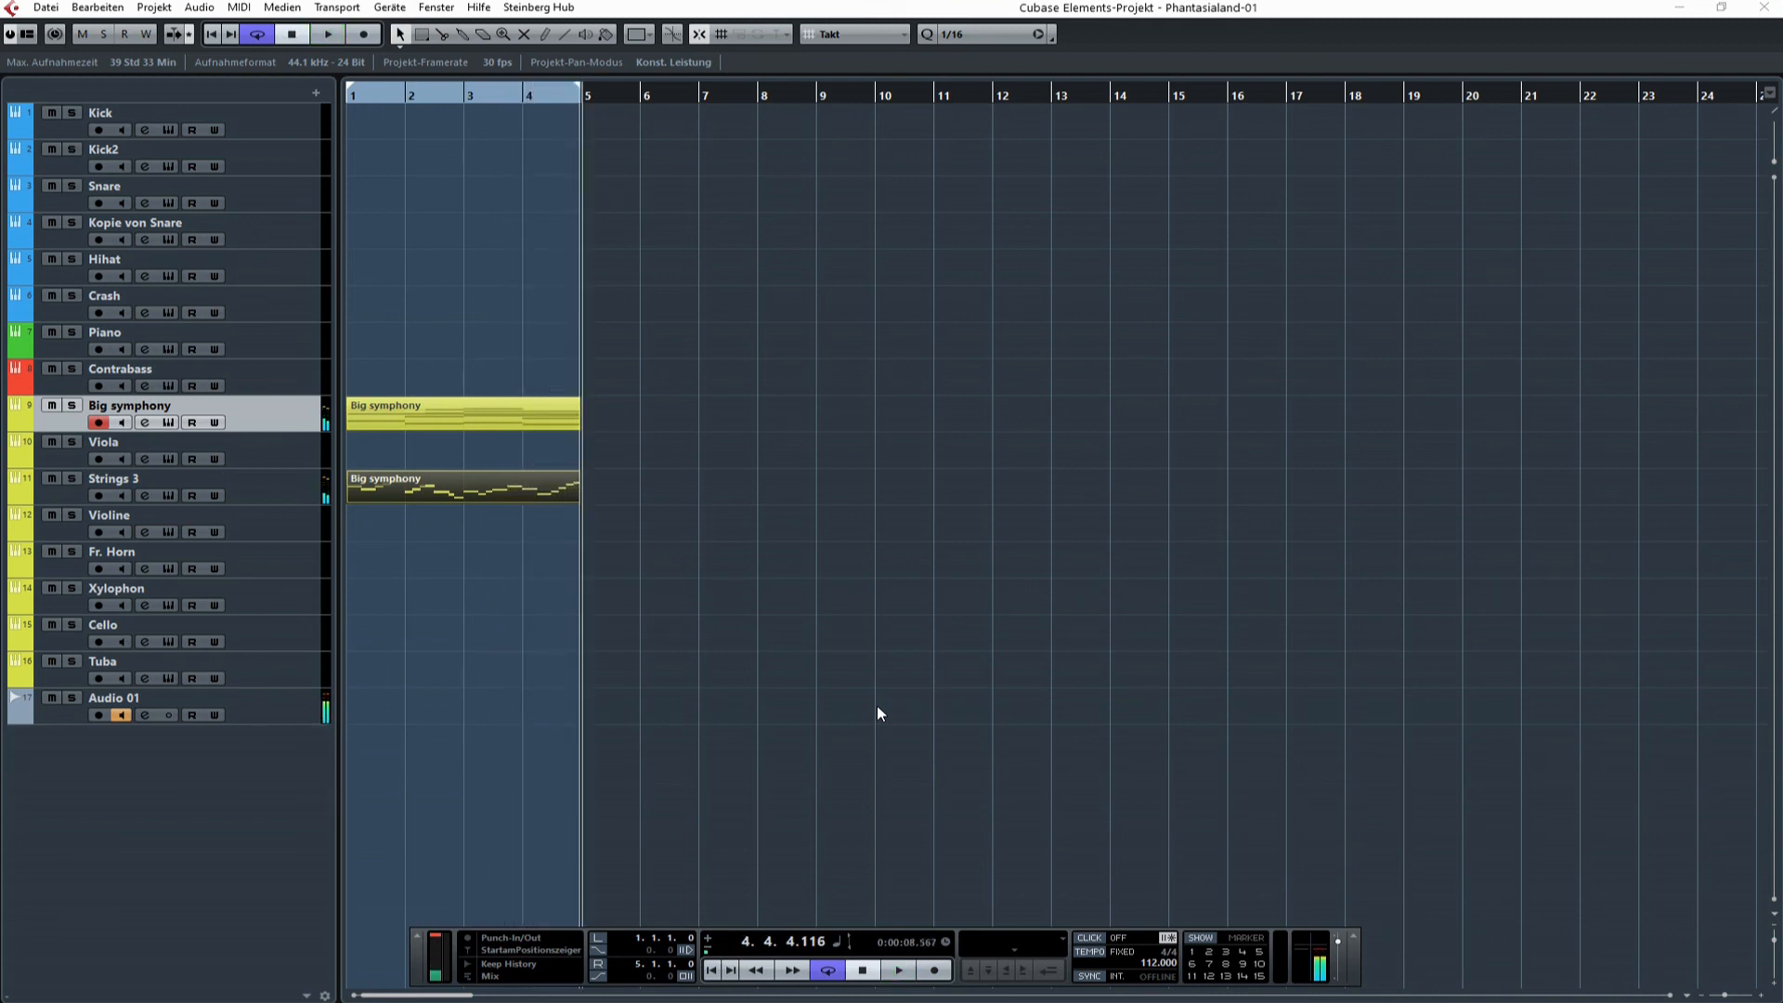